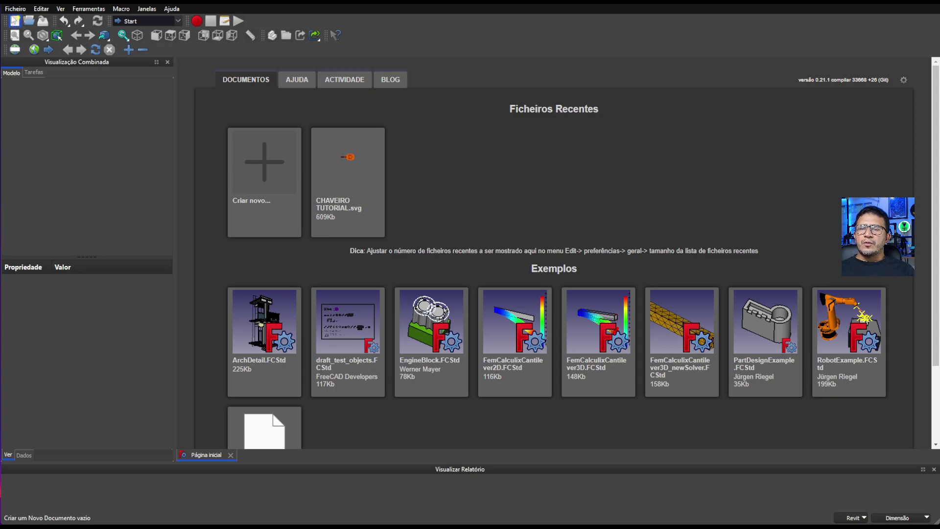
Create a new document and import CHAVEIRO TUTORIAL.svg into it as SVG geometry.
click(264, 170)
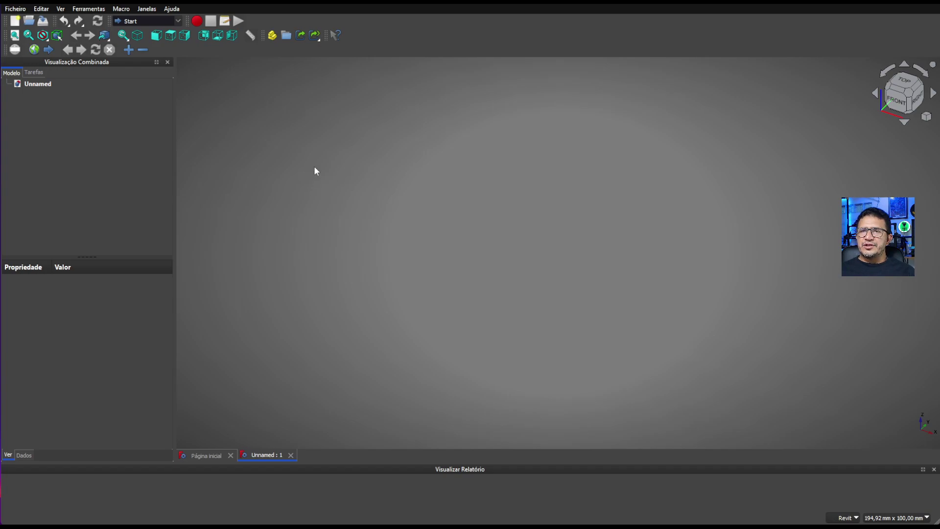
click(19, 10)
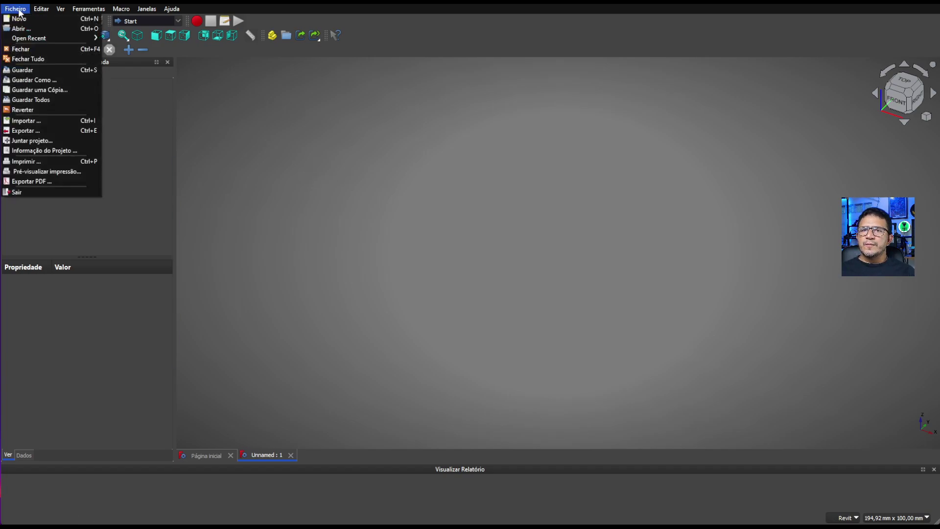
click(45, 121)
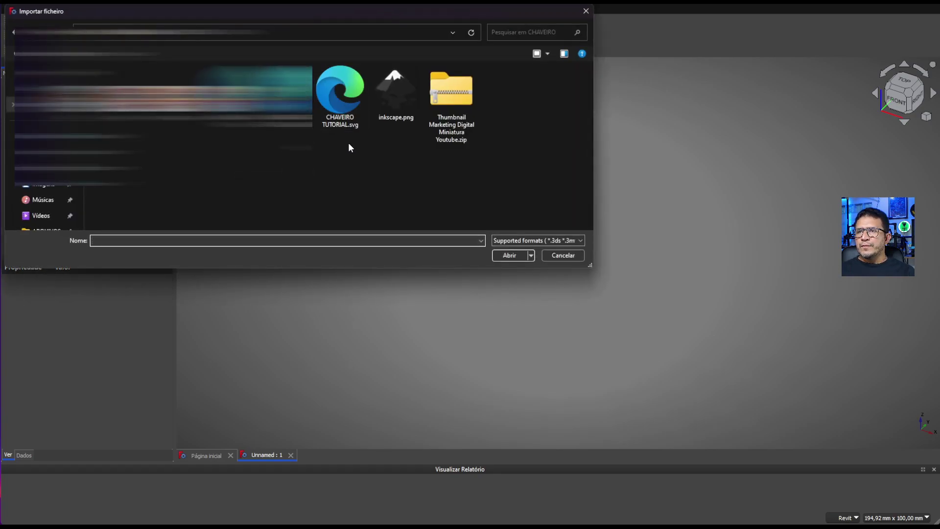
click(340, 95)
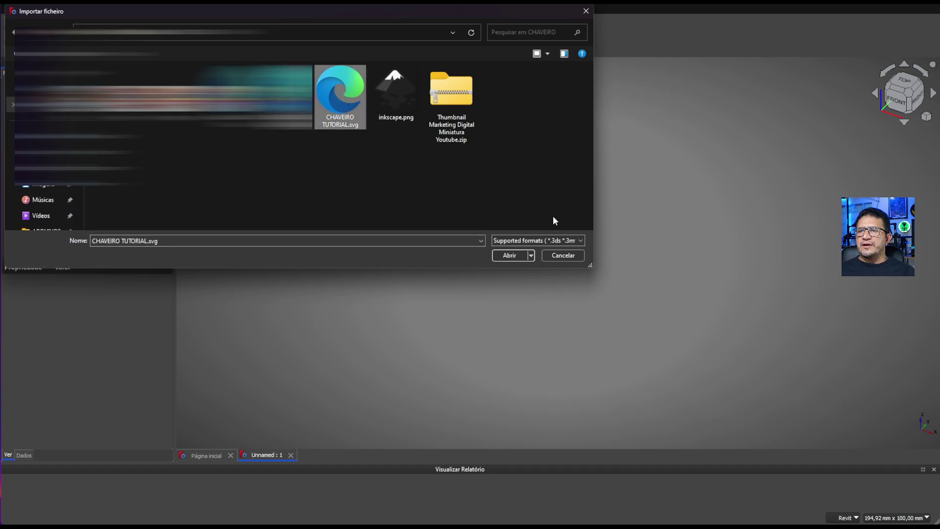
click(511, 254)
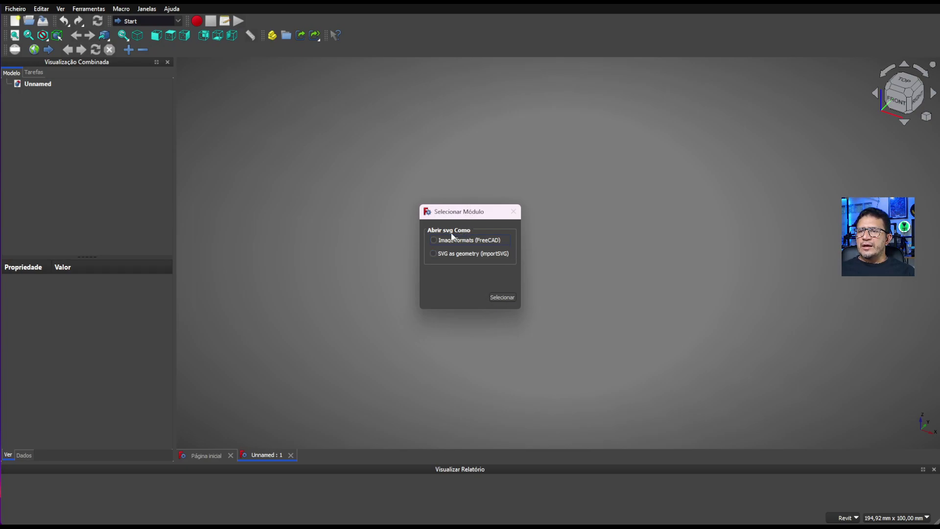
click(434, 255)
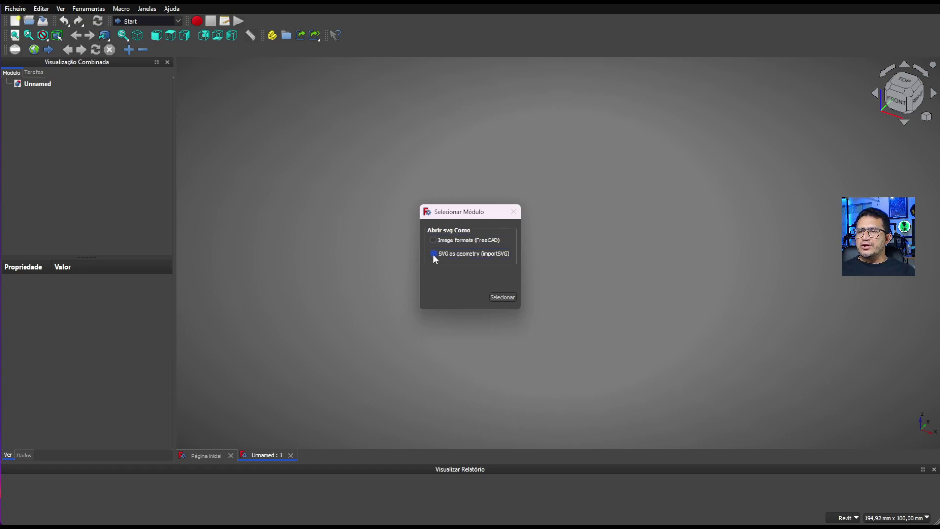
click(502, 298)
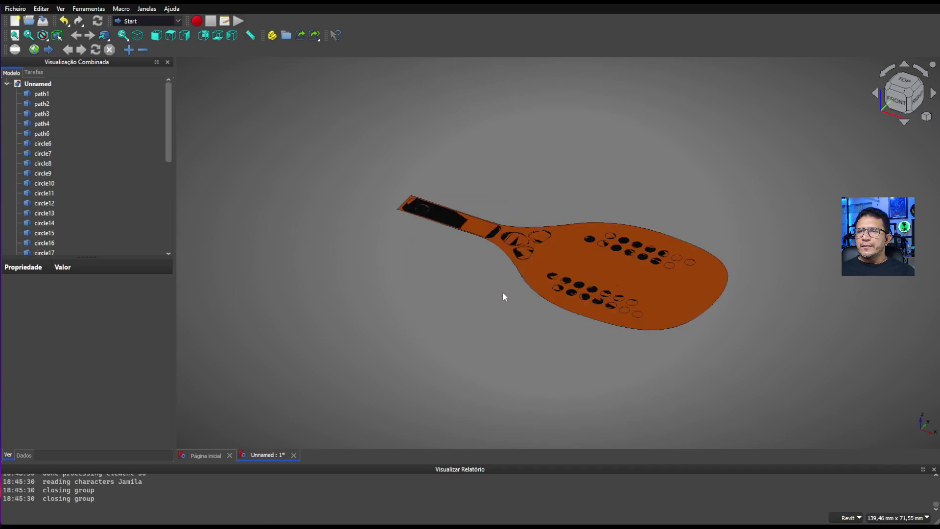
Examine the imported racket geometry from different angles and distances.
middle_drag(582, 195, 444, 187)
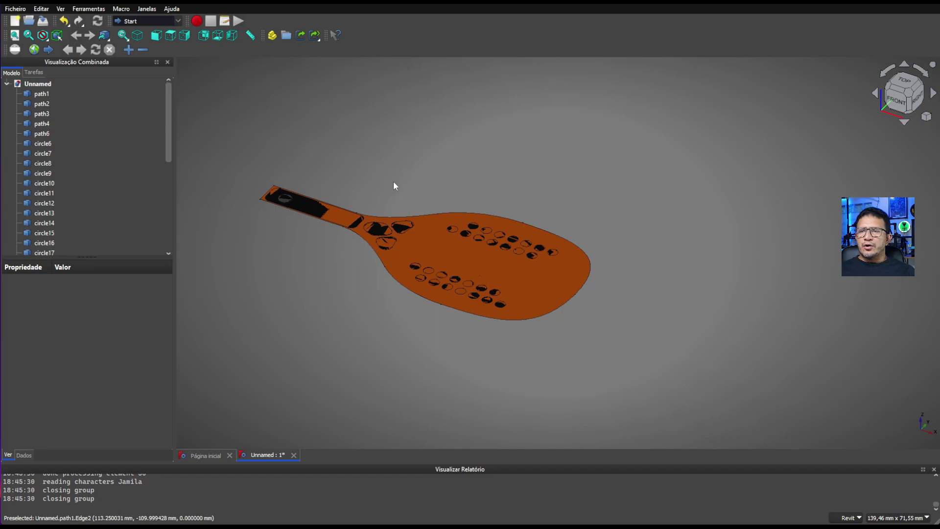
mouse_move(399, 184)
middle_down()
mouse_move(504, 189)
mouse_move(463, 202)
mouse_move(453, 155)
mouse_move(459, 181)
middle_up()
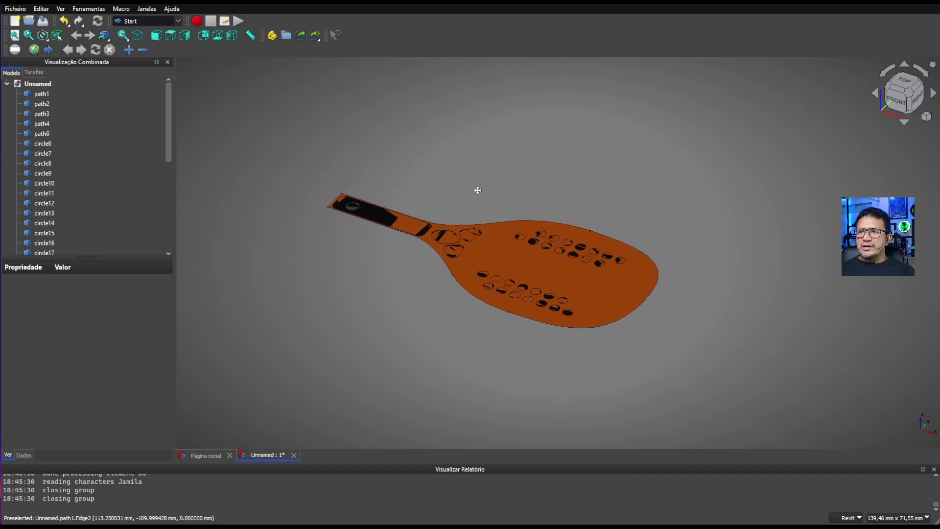
middle_drag(478, 190, 420, 181)
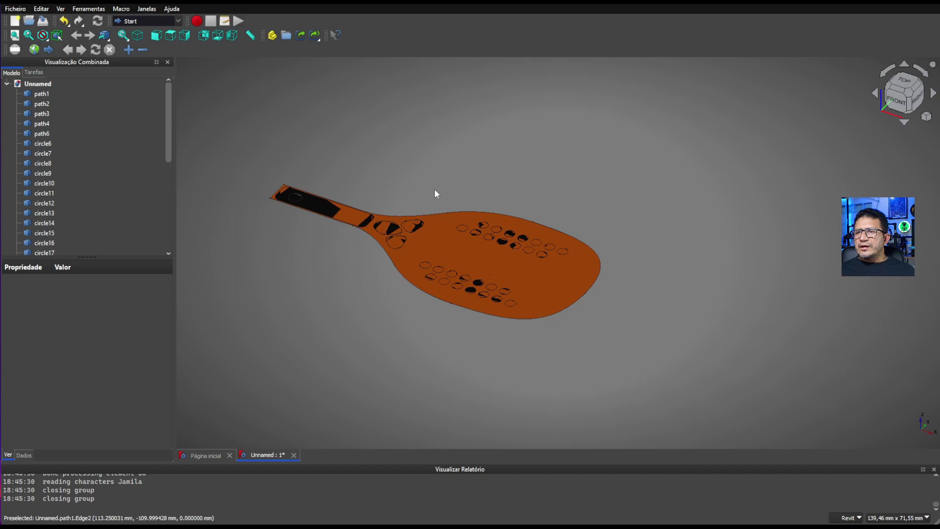
mouse_move(435, 190)
shift+middle_down()
mouse_move(439, 157)
mouse_move(420, 206)
mouse_move(458, 243)
mouse_move(544, 260)
mouse_move(478, 288)
mouse_move(413, 155)
mouse_move(422, 136)
mouse_move(387, 213)
mouse_move(413, 181)
mouse_move(399, 189)
mouse_move(418, 197)
shift+middle_up()
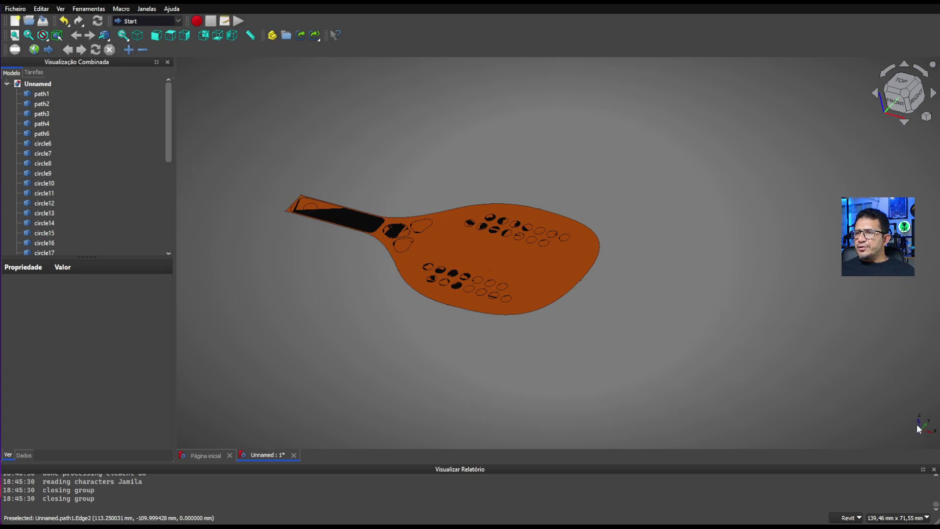
mouse_move(730, 337)
middle_down()
mouse_move(750, 341)
mouse_move(737, 332)
middle_up()
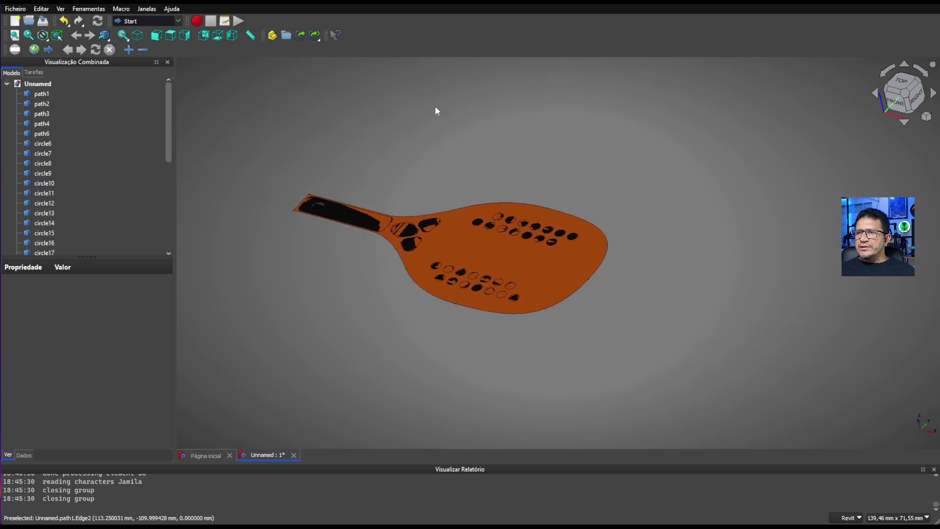
scroll(385, 234, down, 2)
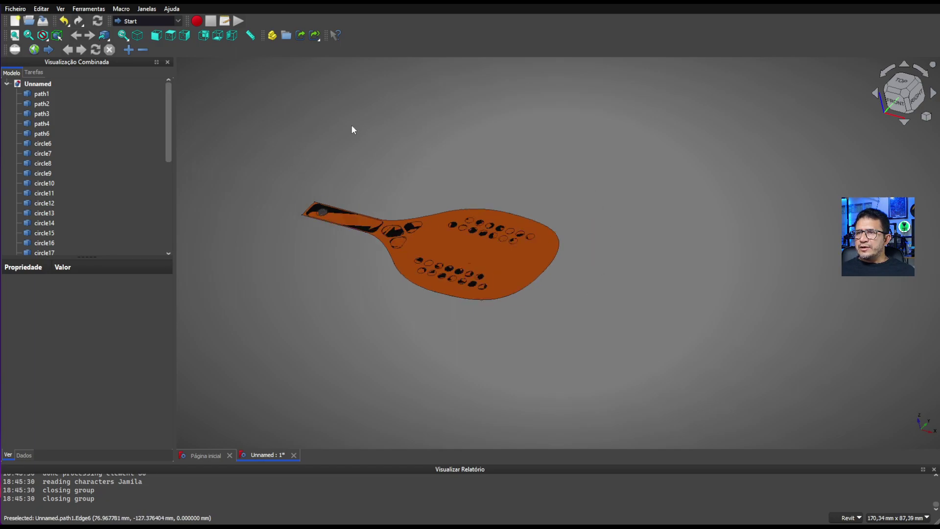
middle_drag(677, 322, 662, 280)
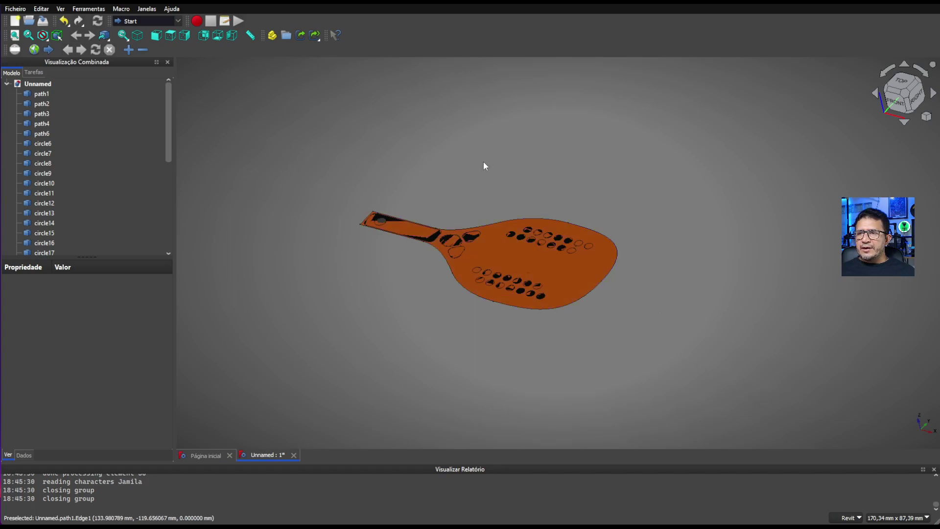
middle_drag(513, 189, 493, 204)
middle_drag(474, 173, 490, 173)
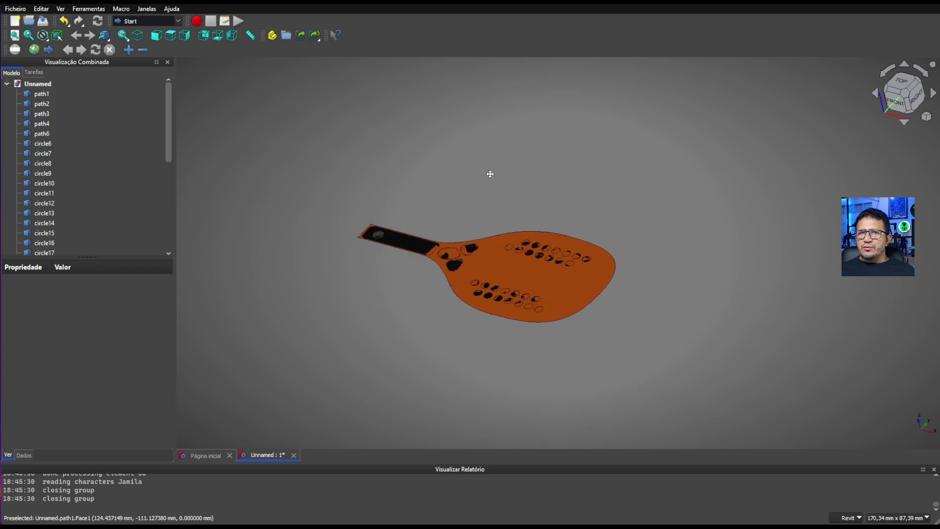
Choose the Revit mouse navigation style and try panning, orbiting and zooming on the racket with it.
click(851, 520)
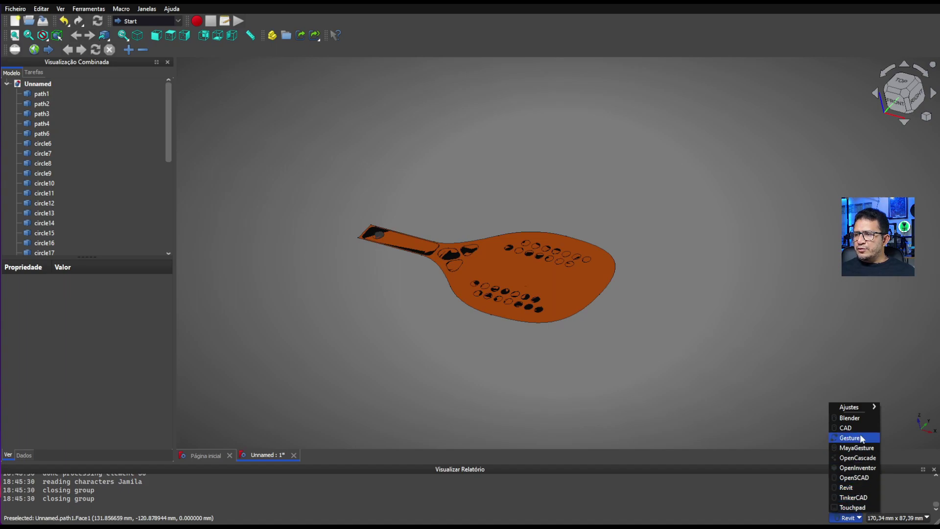
click(847, 488)
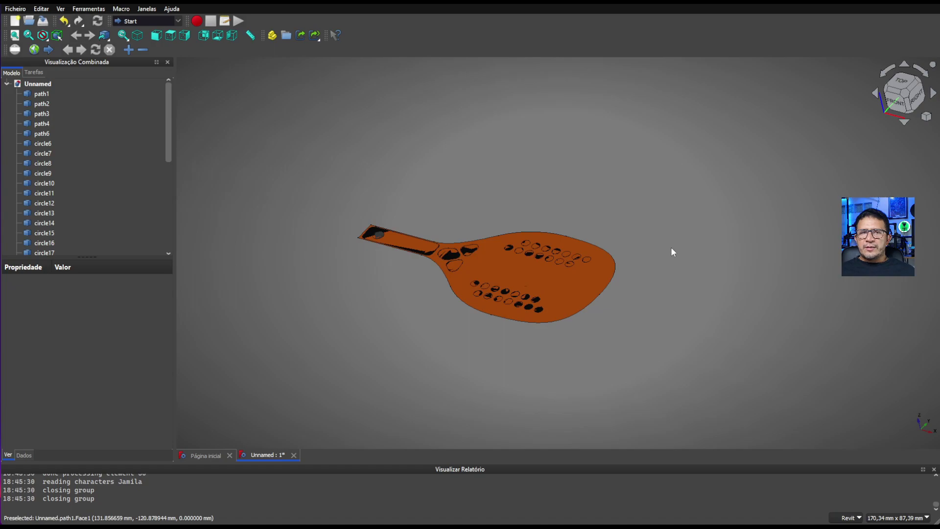
middle_drag(631, 227, 654, 218)
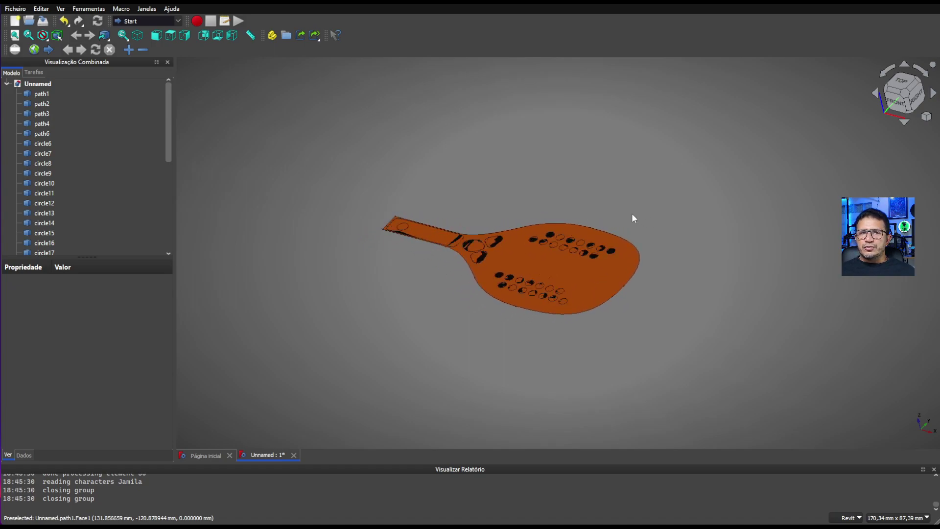
middle_drag(533, 191, 470, 191)
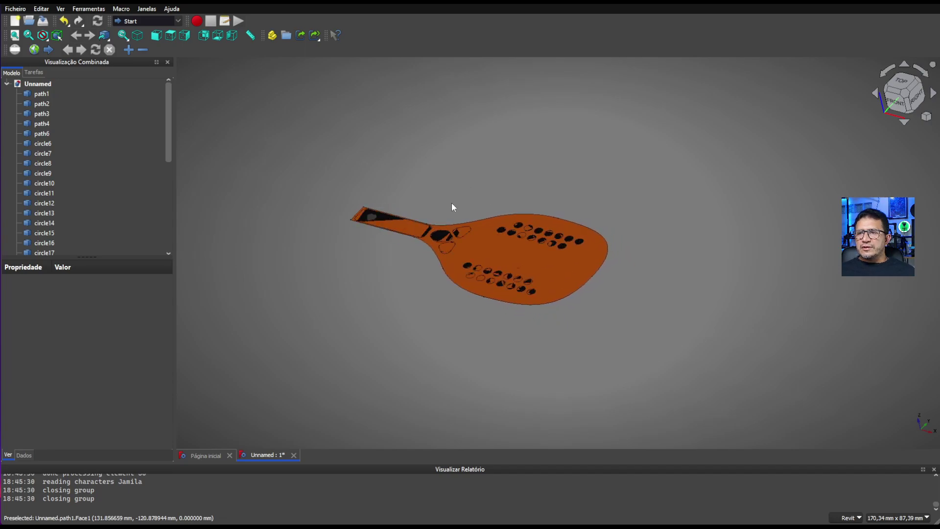
mouse_move(448, 204)
shift+middle_down()
mouse_move(451, 212)
mouse_move(460, 199)
mouse_move(456, 182)
mouse_move(454, 192)
shift+middle_up()
scroll(415, 195, up, 1)
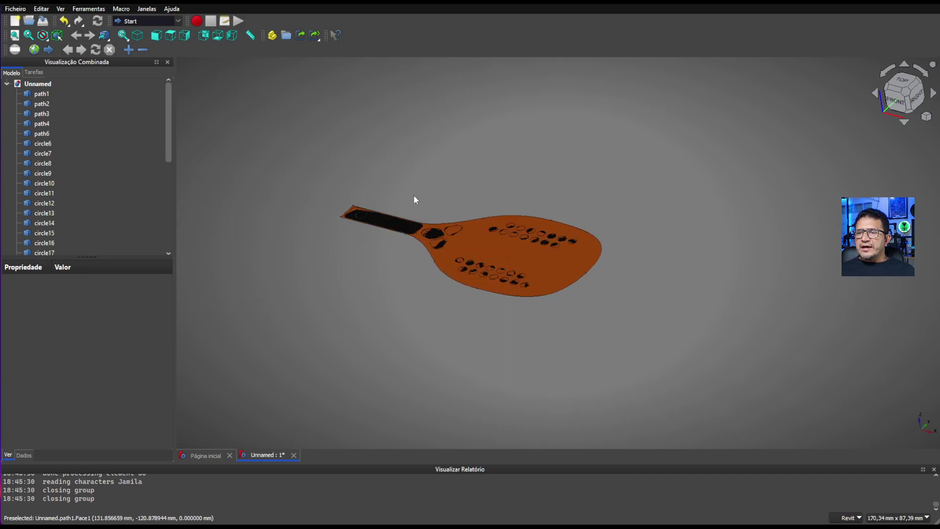
scroll(439, 213, up, 3)
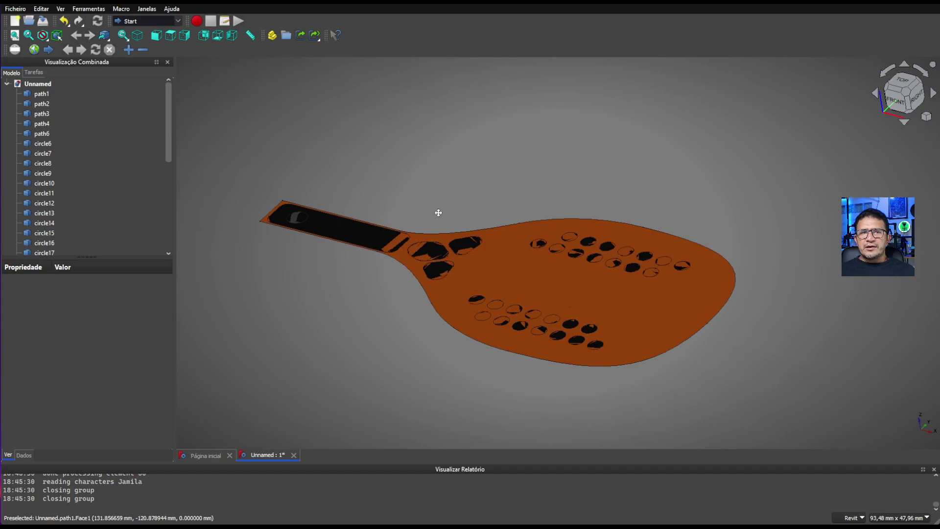
scroll(412, 208, up, 2)
scroll(411, 209, down, 2)
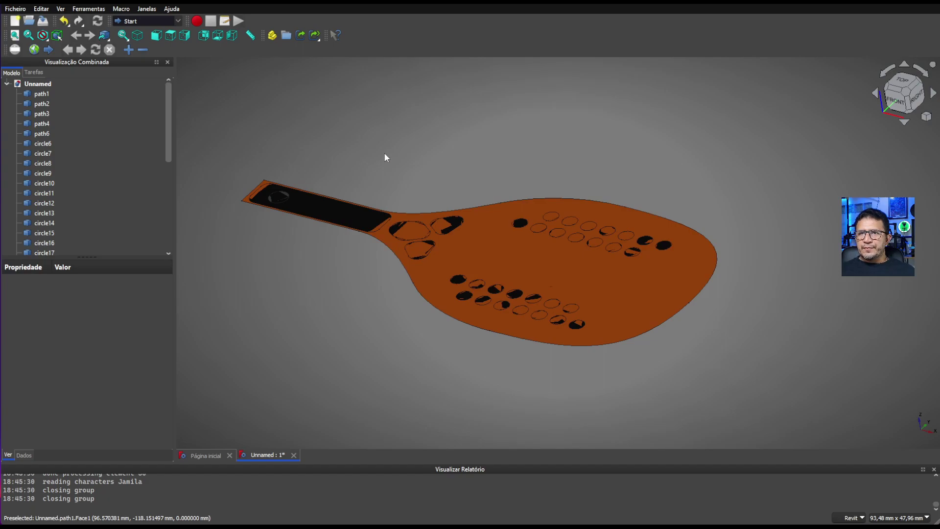
Examine which racket shapes correspond to individual path and circle objects in the model tree, including path1, path2, path3 and path6.
click(42, 96)
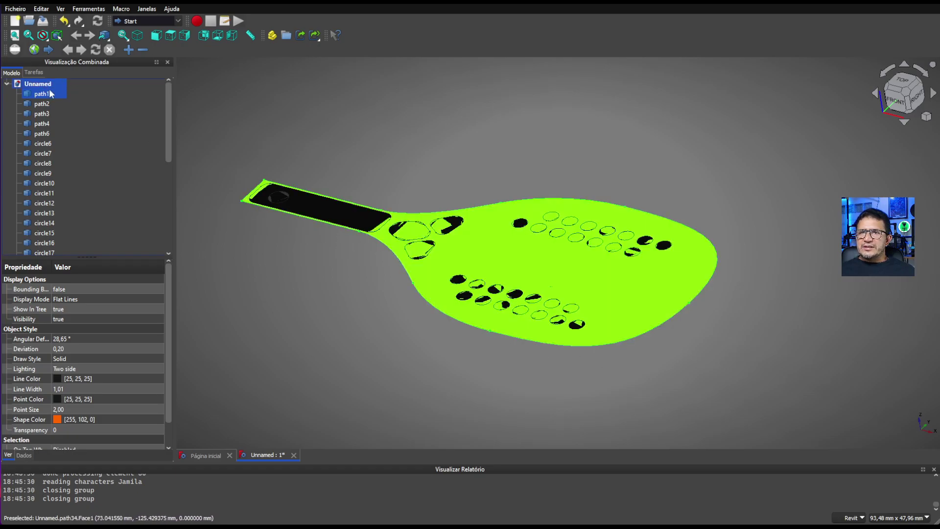
click(41, 104)
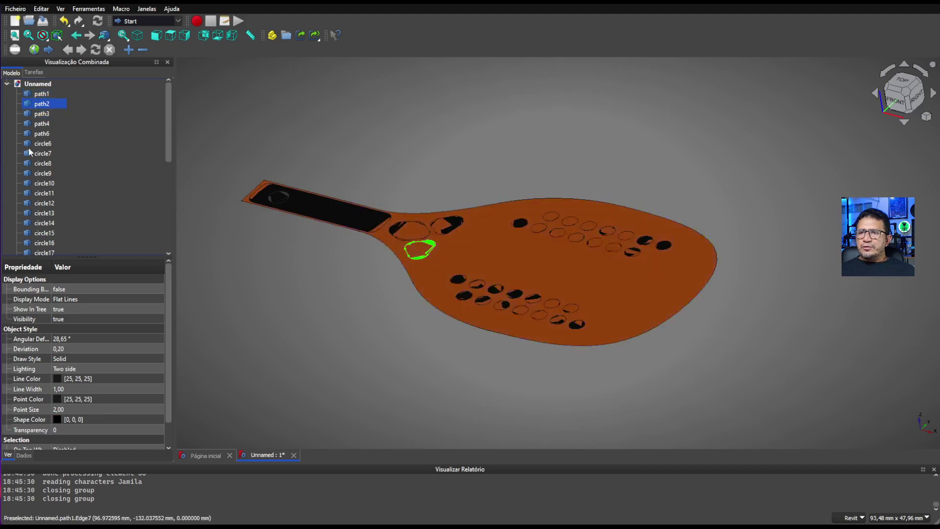
click(47, 116)
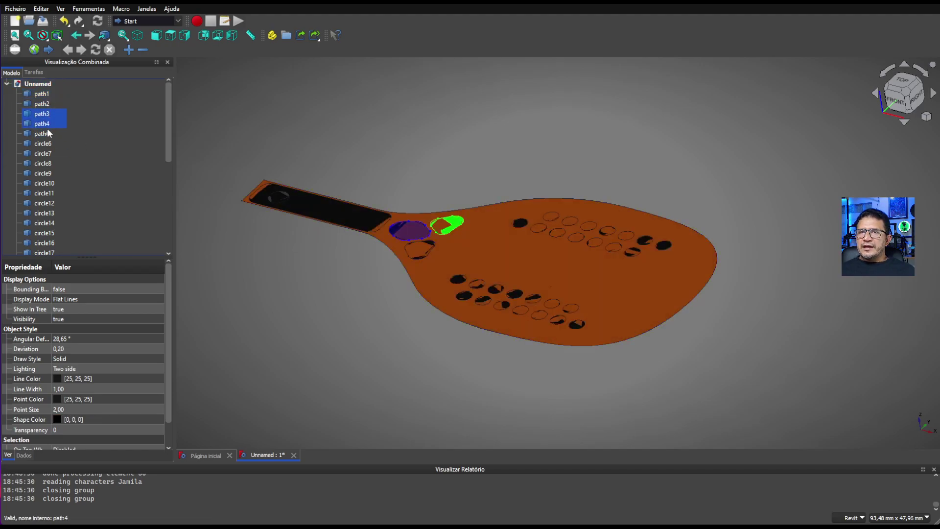
click(43, 97)
click(50, 163)
click(42, 133)
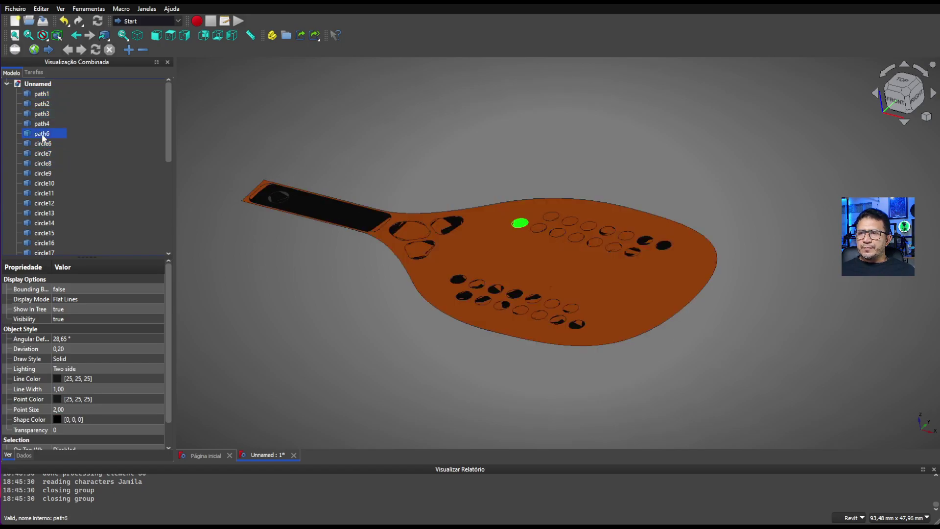
click(257, 162)
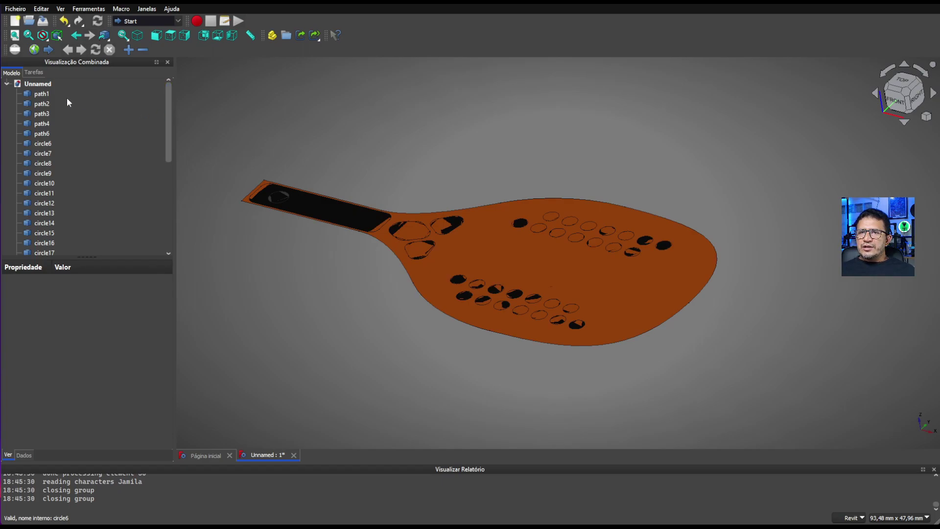
click(42, 94)
click(42, 104)
ctrl+click(42, 114)
click(42, 94)
ctrl+click(42, 104)
ctrl+click(42, 114)
click(42, 94)
ctrl+click(45, 124)
ctrl+click(43, 123)
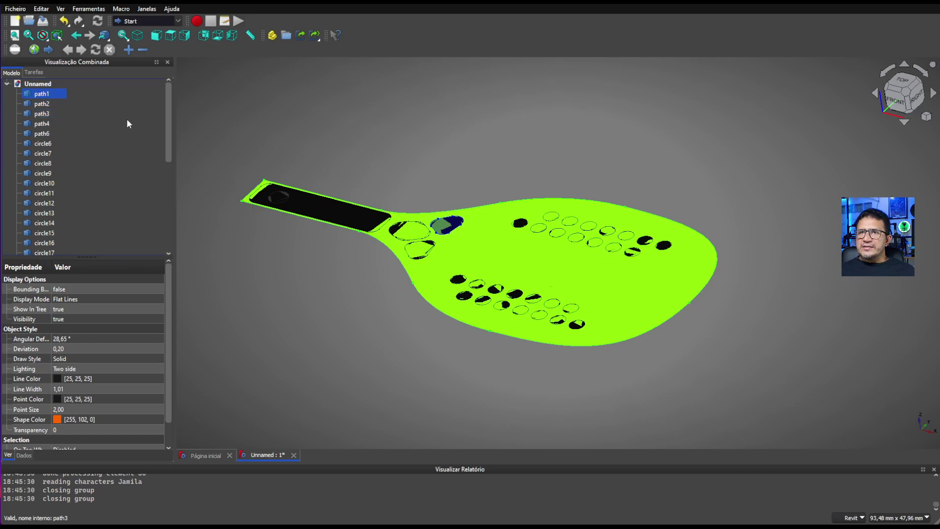
ctrl+click(49, 104)
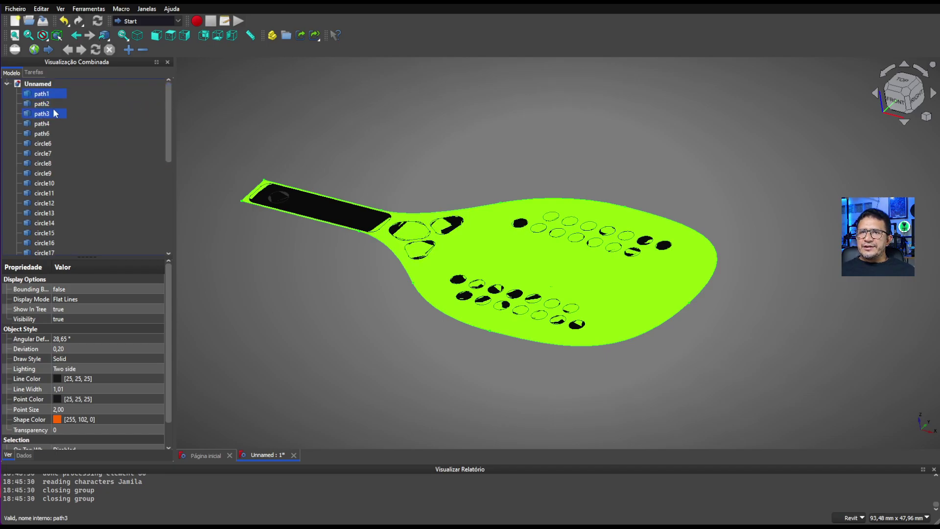
click(47, 104)
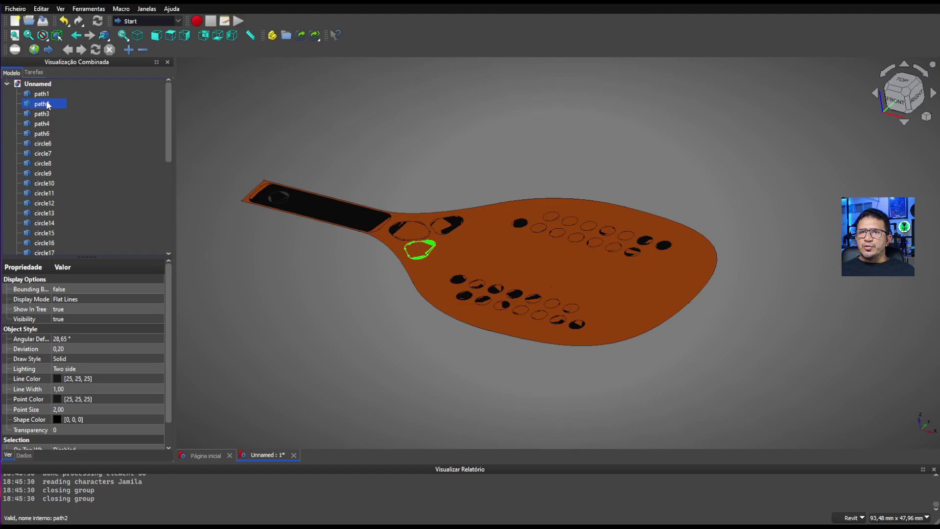
click(309, 119)
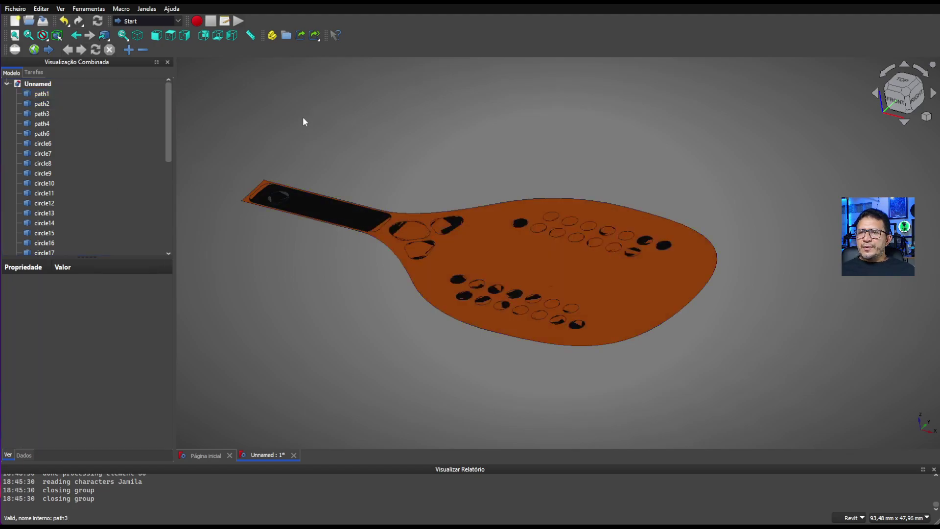
Select the range of shapes from path1 through circle10 in the model tree.
click(47, 98)
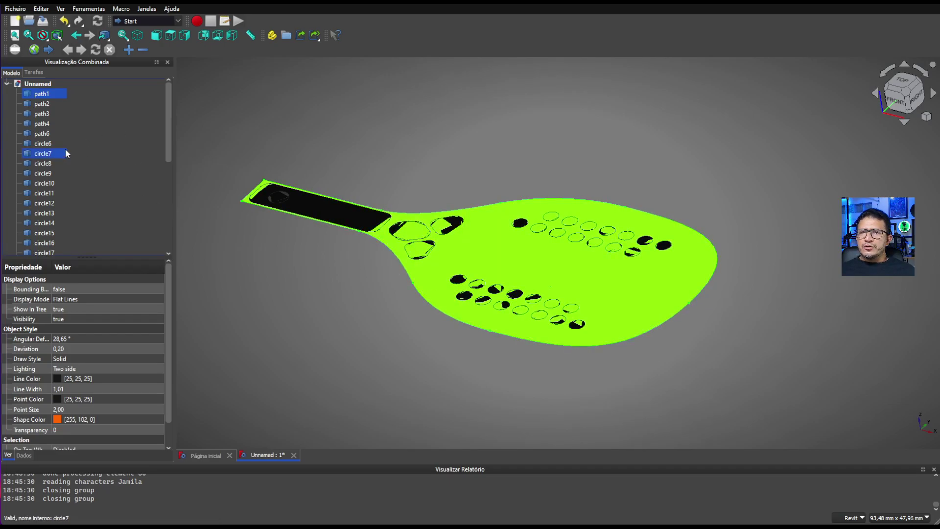
scroll(73, 174, down, 1)
scroll(52, 181, down, 2)
scroll(52, 184, down, 1)
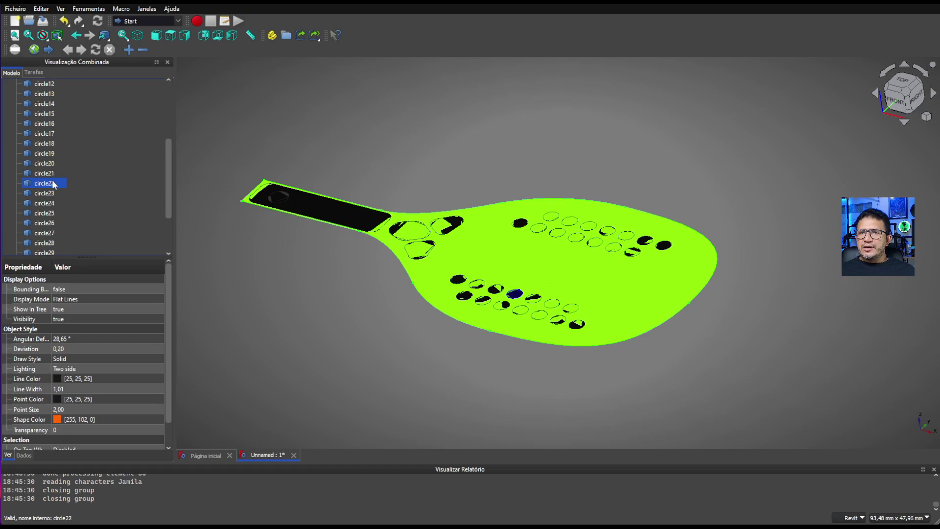
scroll(54, 184, up, 4)
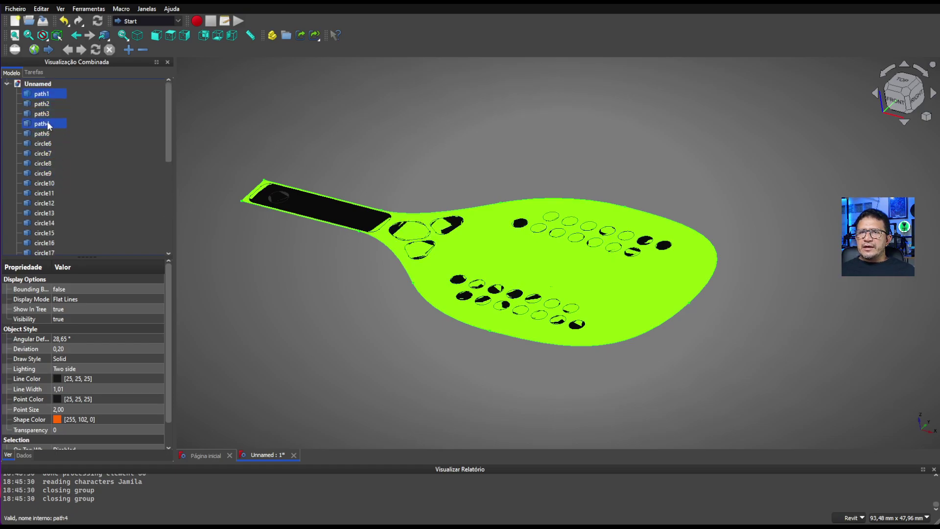
shift+click(42, 185)
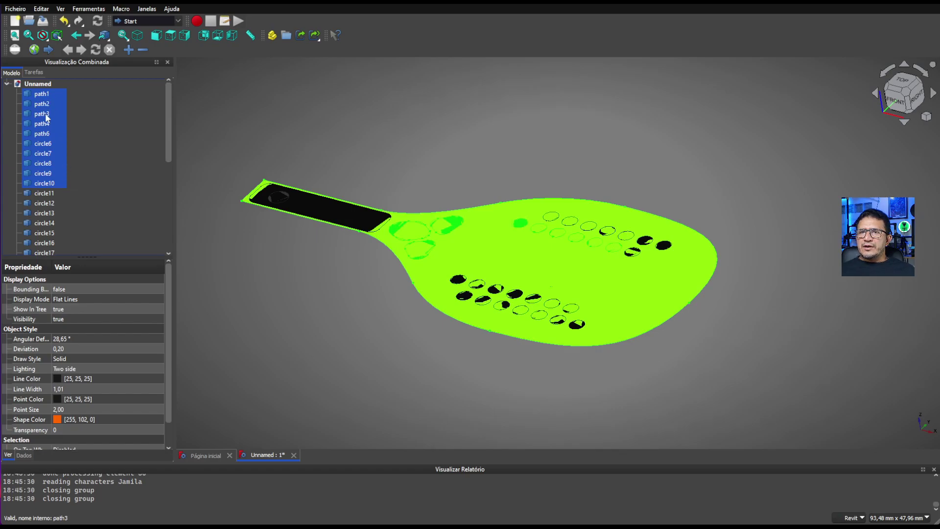
Extend the selection by adding circle11 through circle15 one at a time.
ctrl+click(43, 204)
ctrl+click(45, 223)
ctrl+click(45, 233)
ctrl+click(52, 214)
ctrl+click(49, 194)
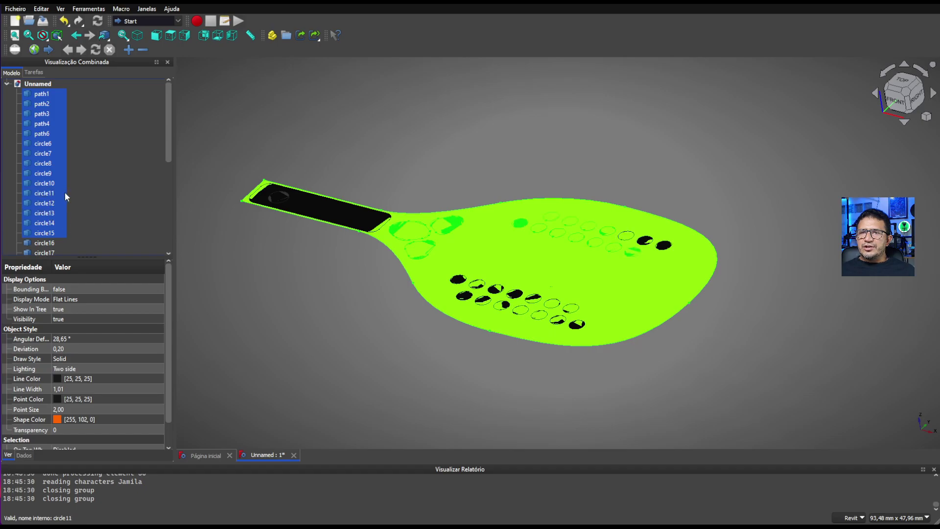
scroll(64, 194, down, 4)
ctrl+click(63, 193)
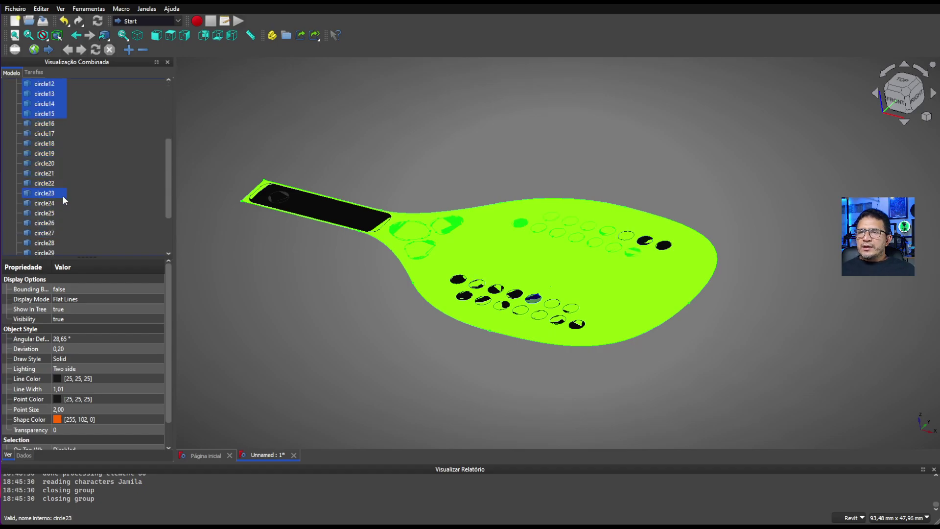
ctrl+click(63, 194)
ctrl+click(234, 208)
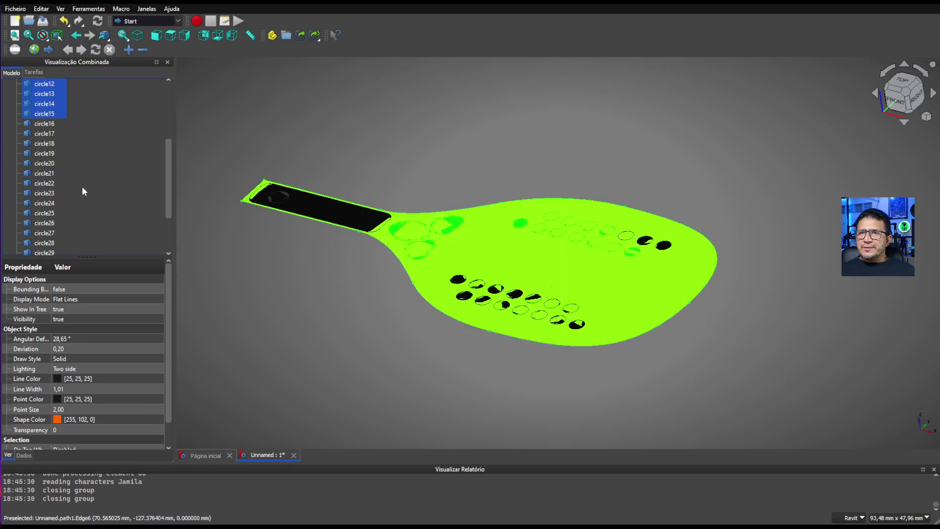
Select all shapes from path1 through circle32 in the model tree as one continuous range.
scroll(82, 186, up, 4)
click(42, 94)
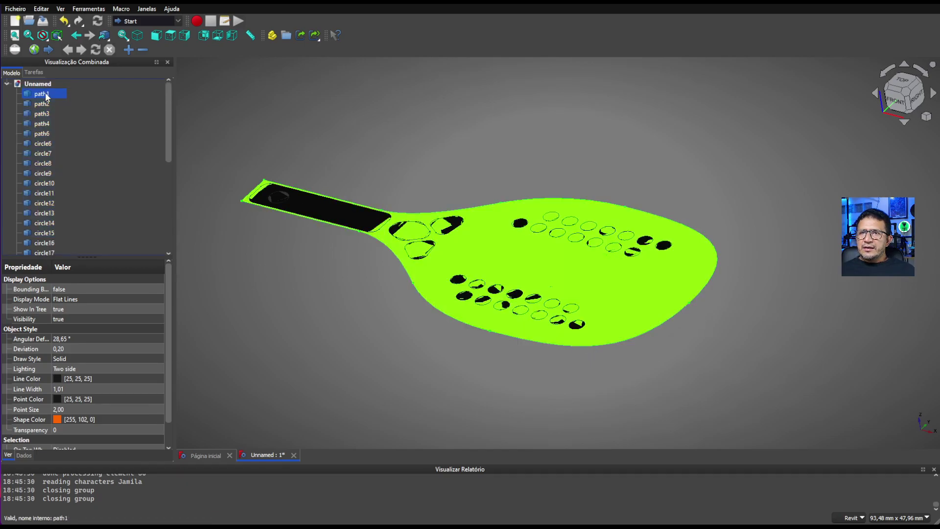
scroll(49, 147, down, 6)
click(43, 223)
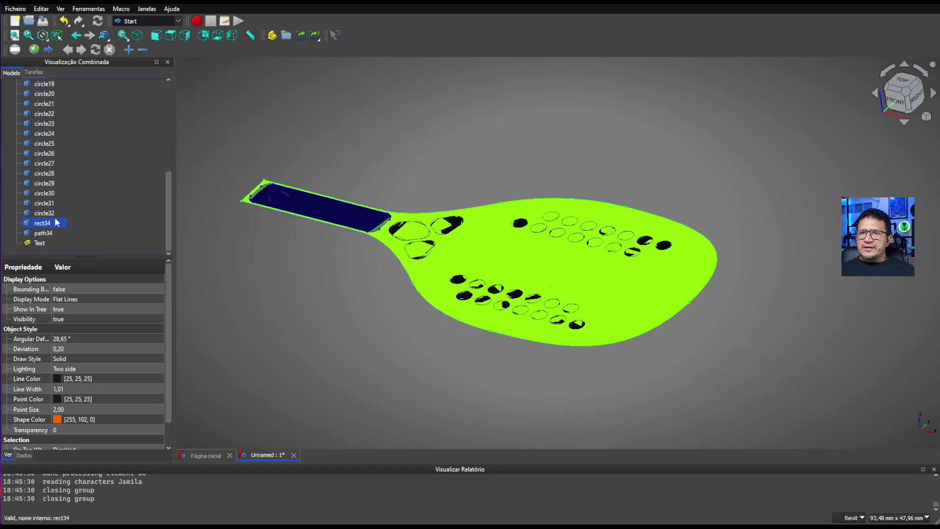
click(44, 213)
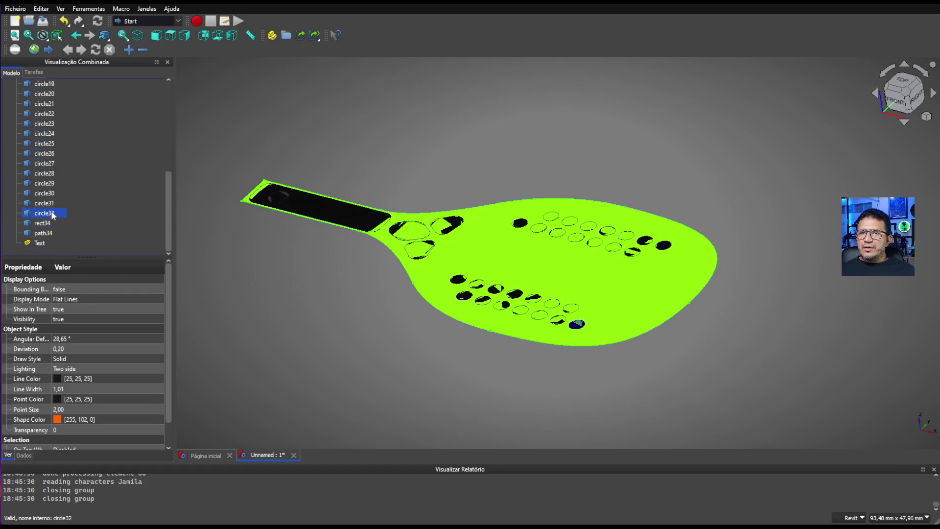
shift+click(44, 213)
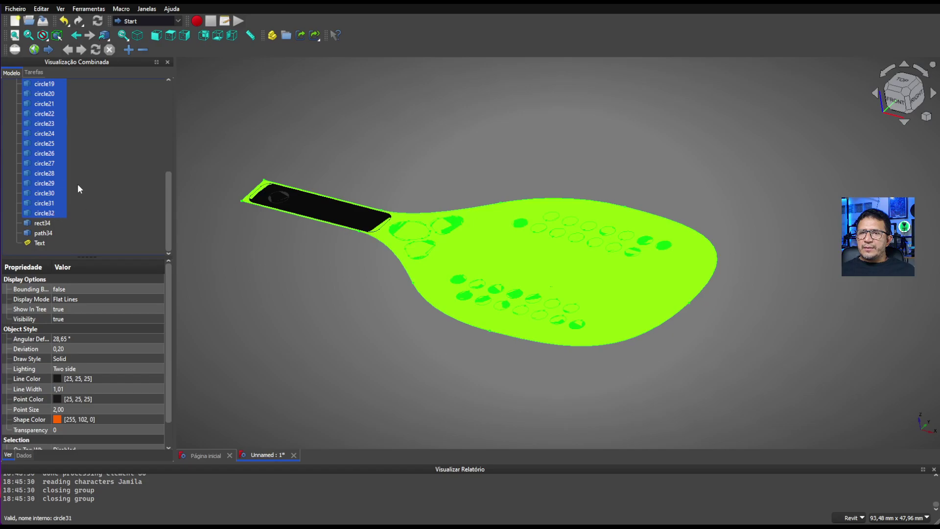
scroll(69, 181, up, 6)
scroll(51, 172, down, 6)
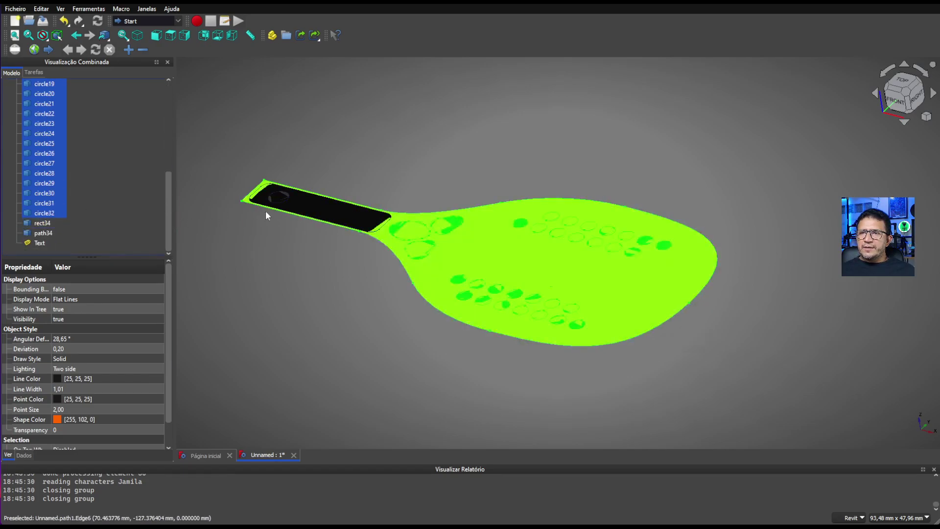
Add path34, the hole in the handle, to the selection while leaving rect34 out.
ctrl+click(46, 234)
ctrl+click(44, 223)
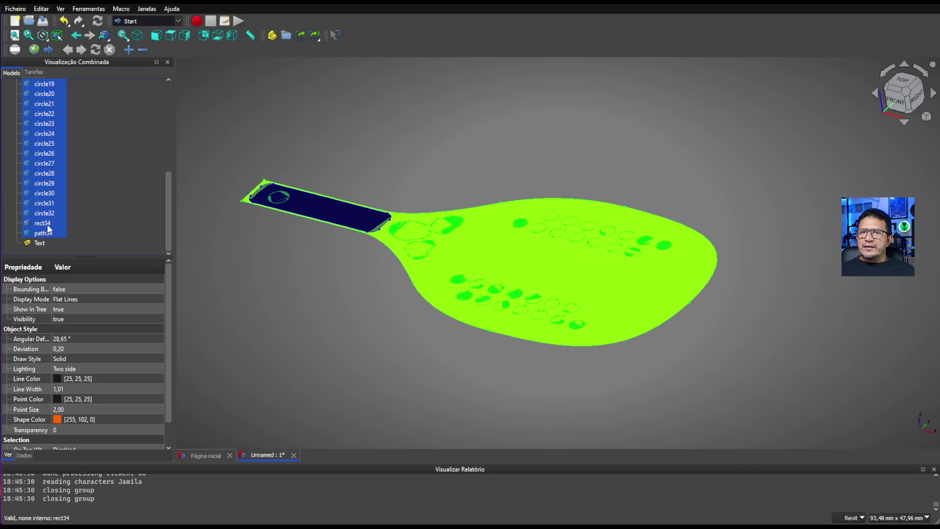
ctrl+click(49, 224)
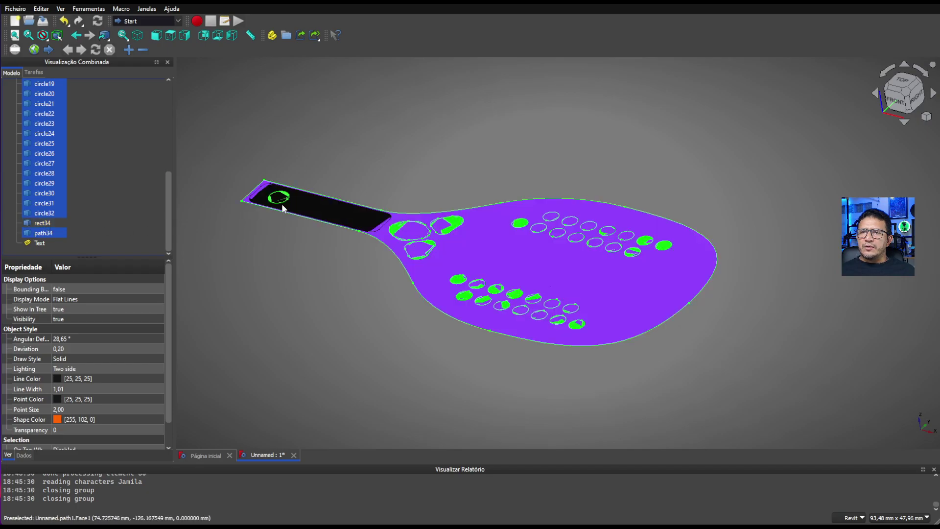
ctrl+click(50, 224)
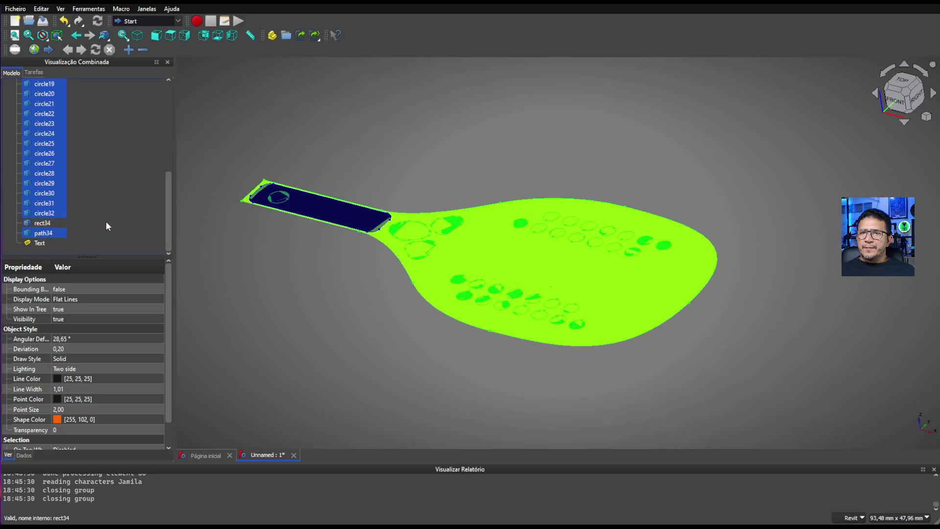
scroll(109, 205, up, 6)
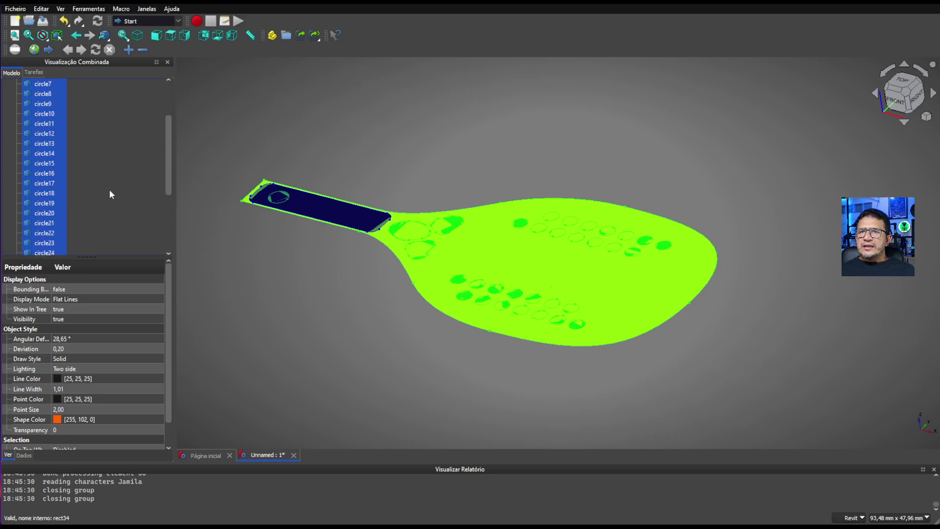
scroll(122, 189, down, 6)
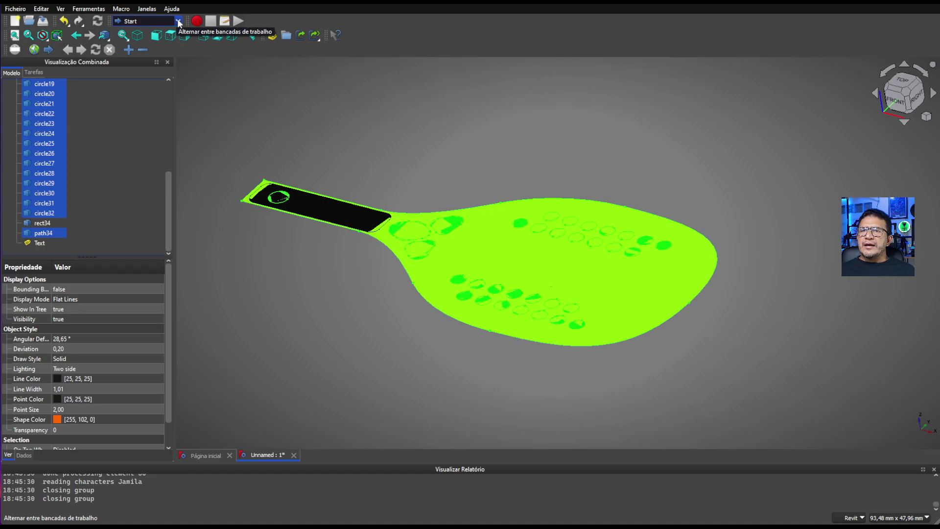
Switch to the Draft workbench and convert the selected paths and circles into one sketch with Draft to Sketch.
click(179, 23)
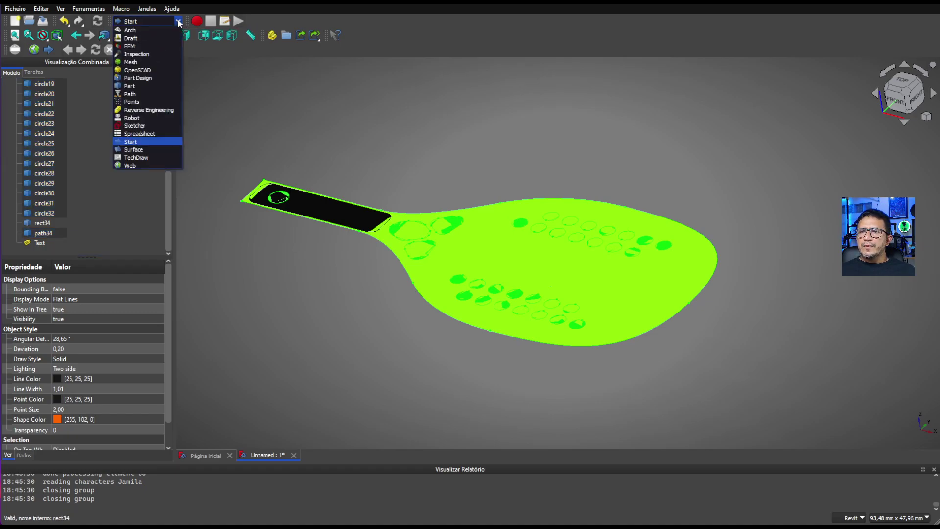
click(138, 42)
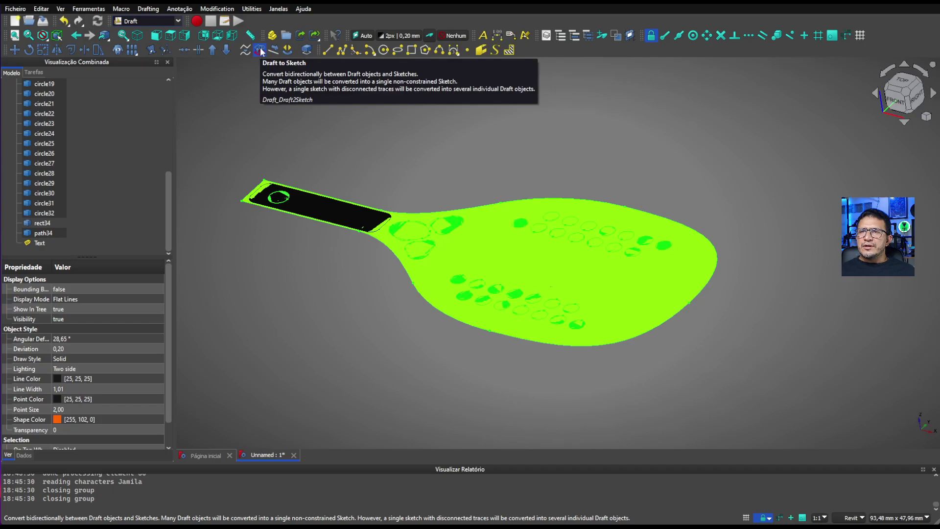
mouse_move(286, 131)
middle_down()
mouse_move(284, 142)
mouse_move(295, 126)
middle_up()
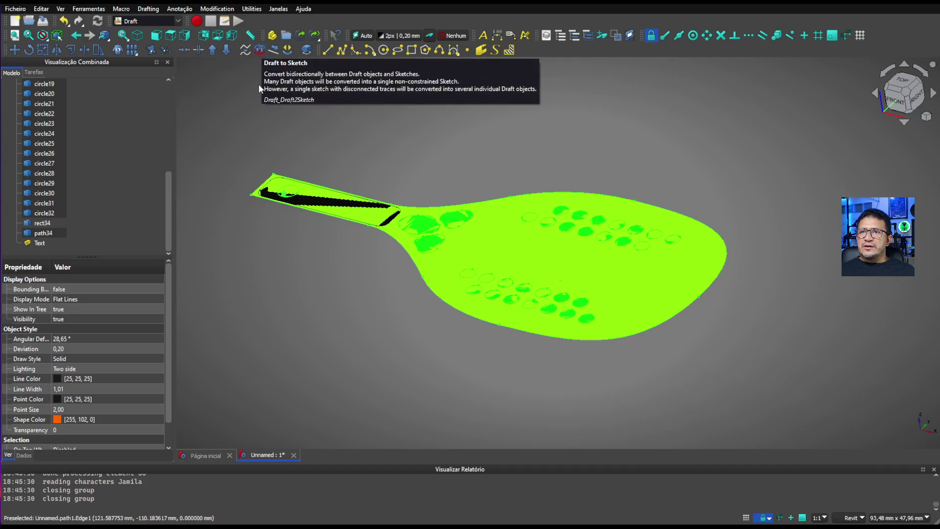
click(260, 50)
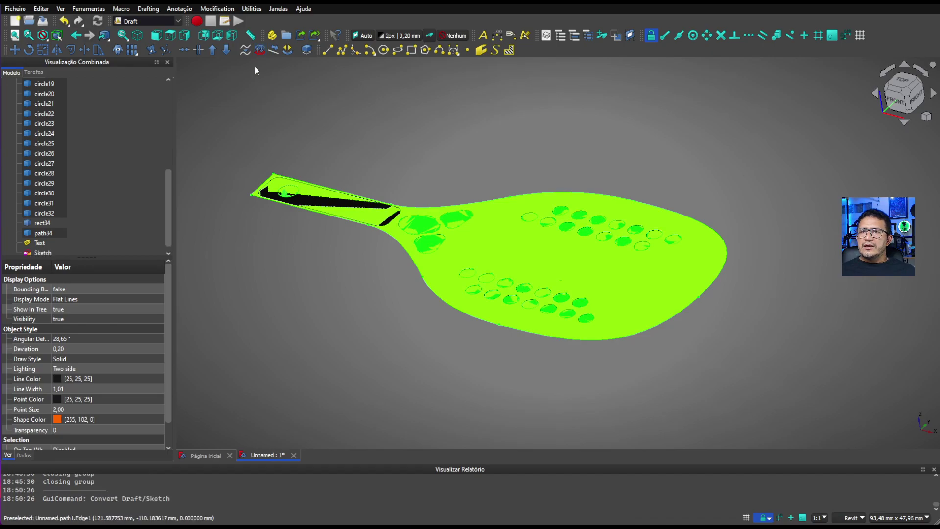
Hide the original path and circle shapes that were converted, keeping rect34 and the new sketch visible.
click(51, 244)
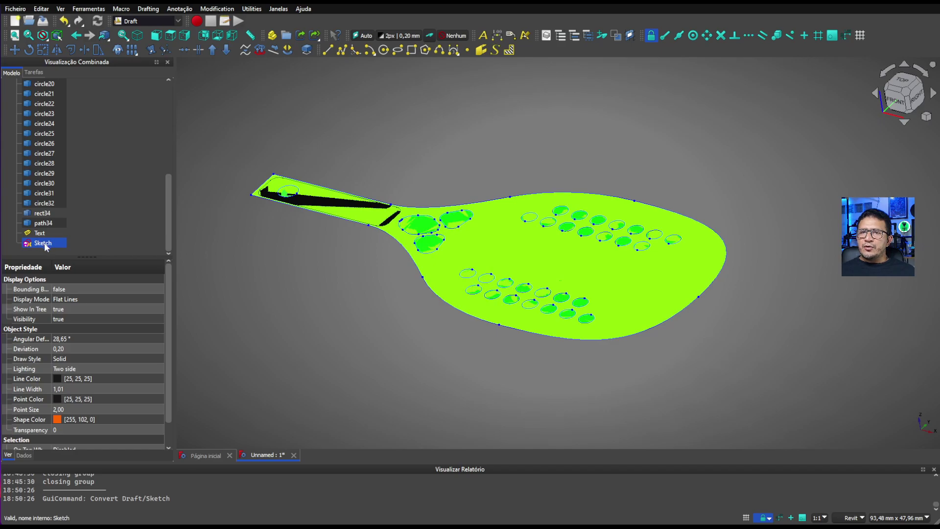
click(64, 234)
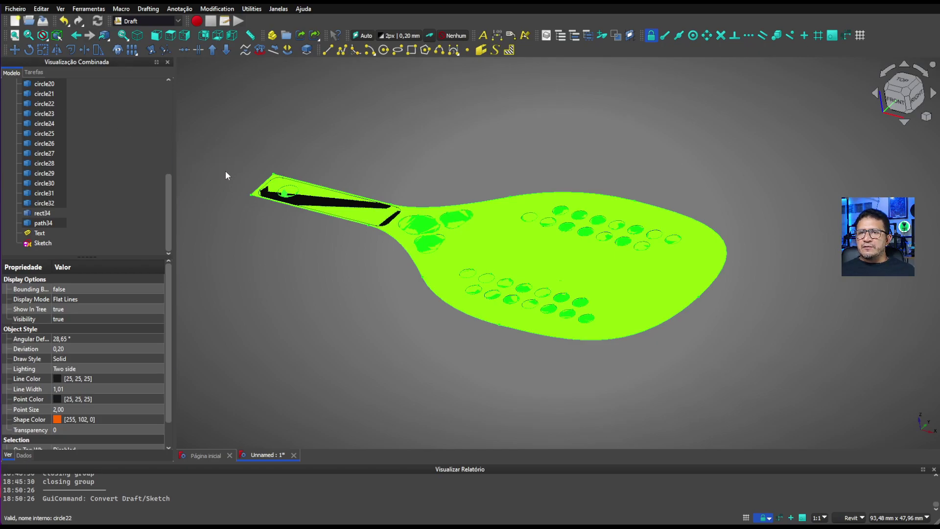
key(space)
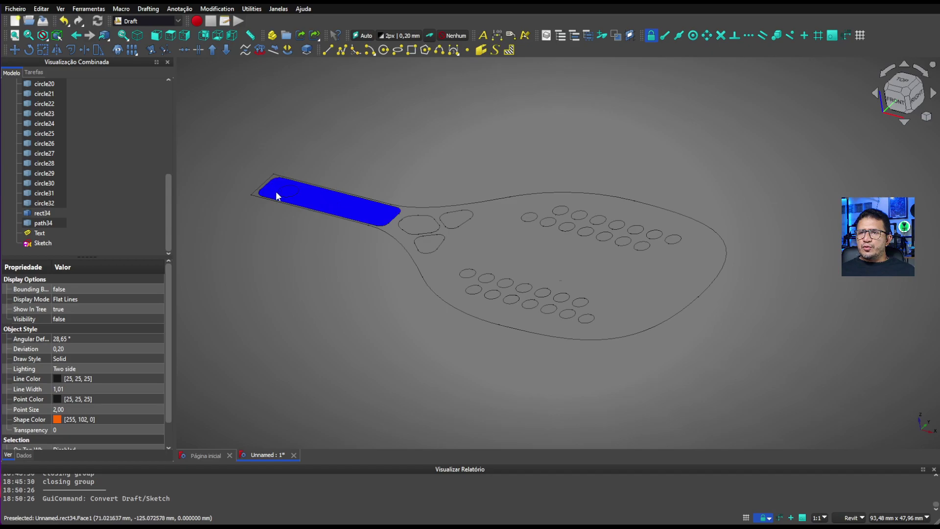
Make the handle's hole shape, path34, visible again.
click(43, 215)
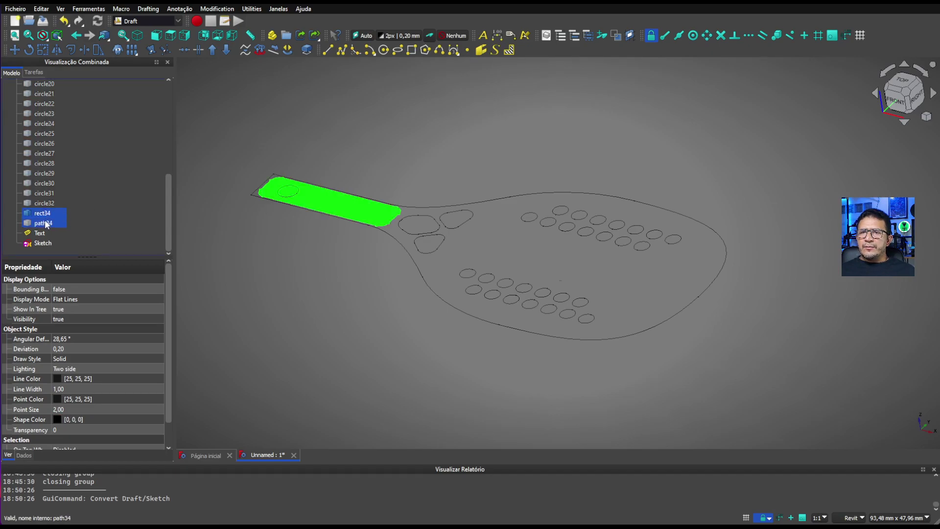
click(49, 224)
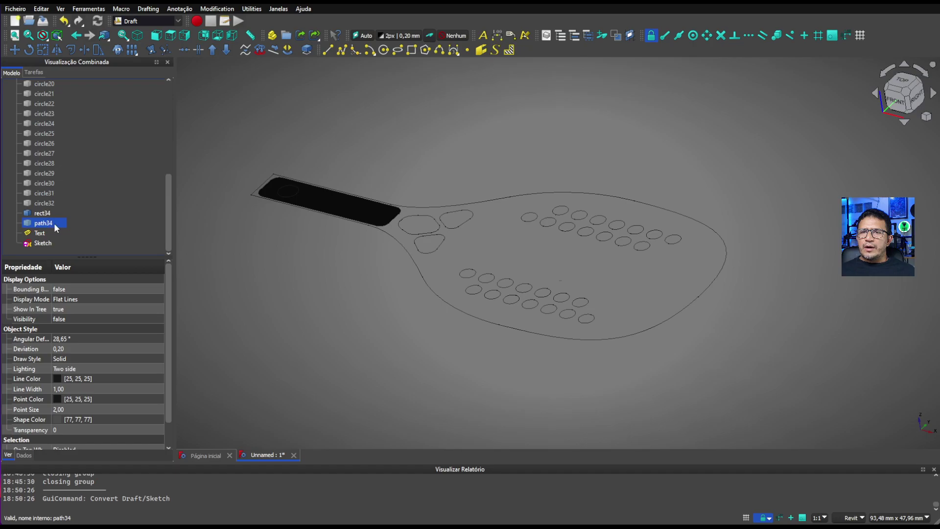
key(space)
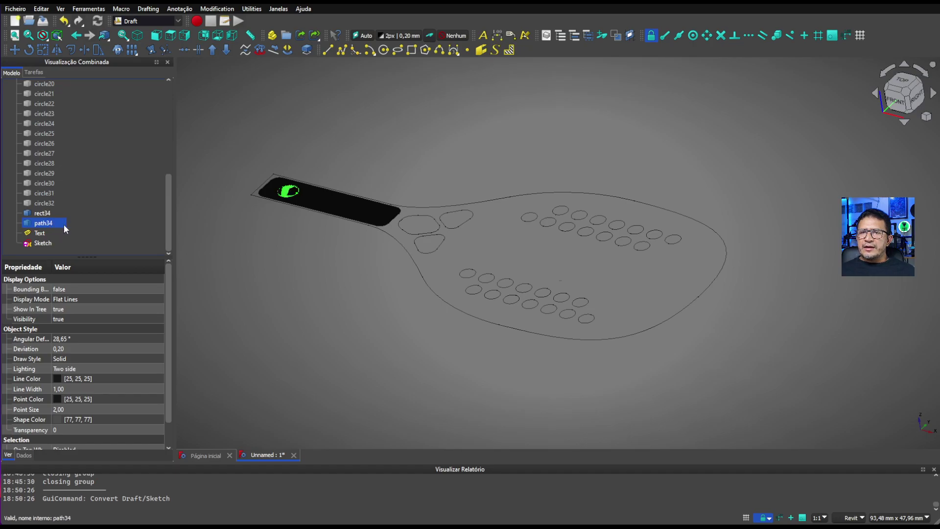
Convert rect34 and path34 together into a second sketch with Draft to Sketch, and hide both original shapes.
ctrl+click(47, 215)
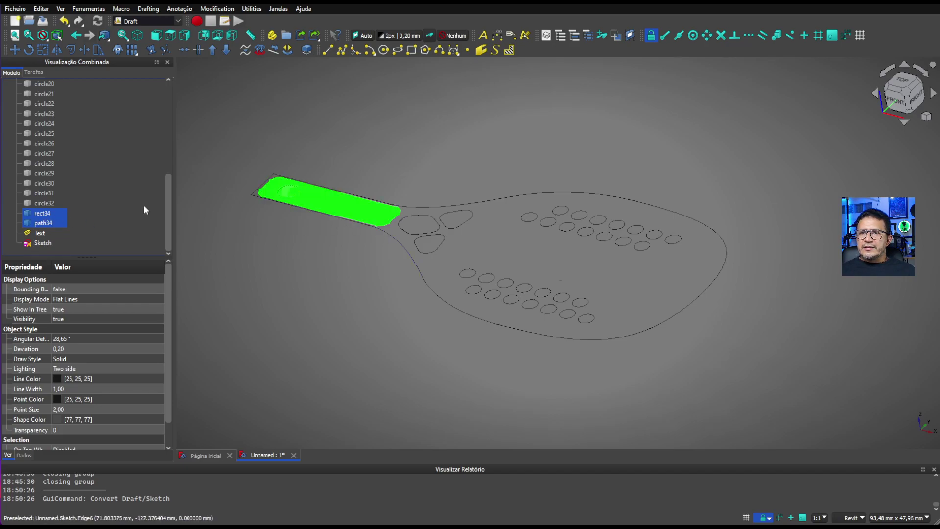
click(262, 51)
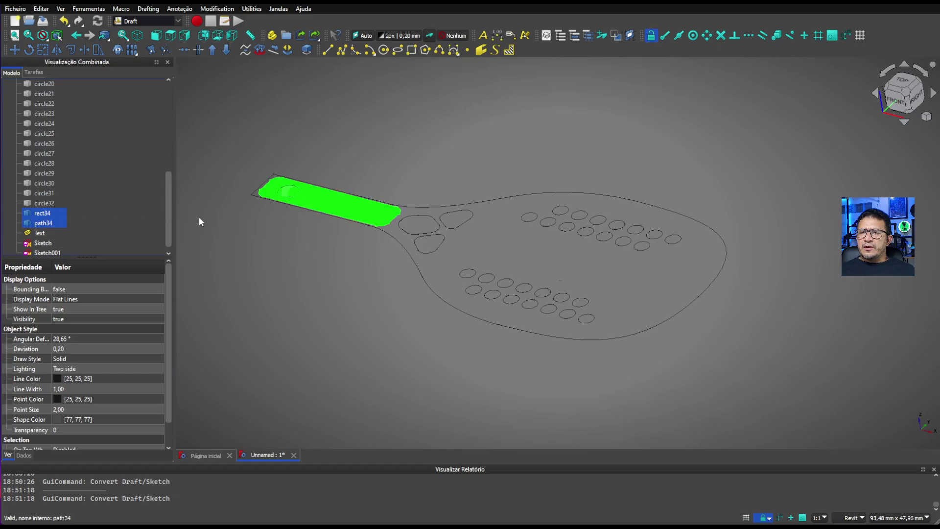
key(space)
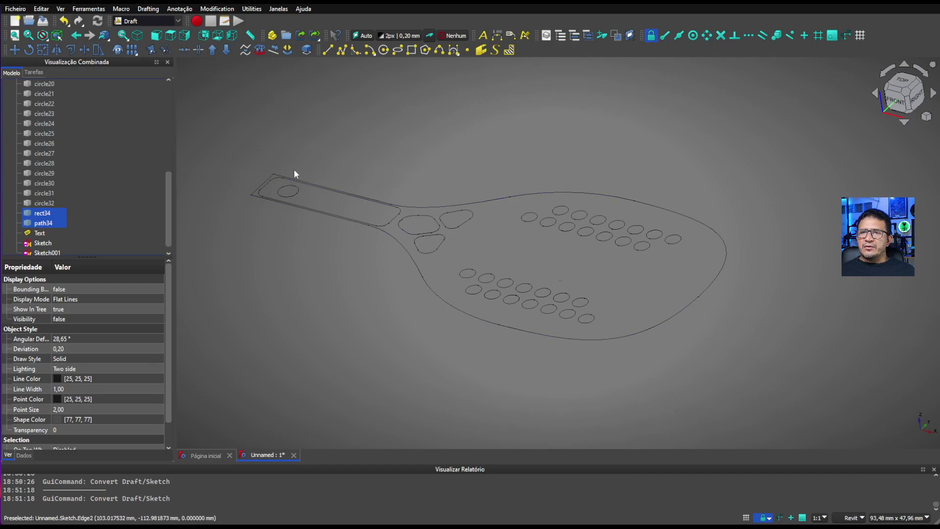
Examine which outlines Sketch and Sketch001 each contain, and clear the selection.
scroll(69, 231, down, 1)
click(40, 234)
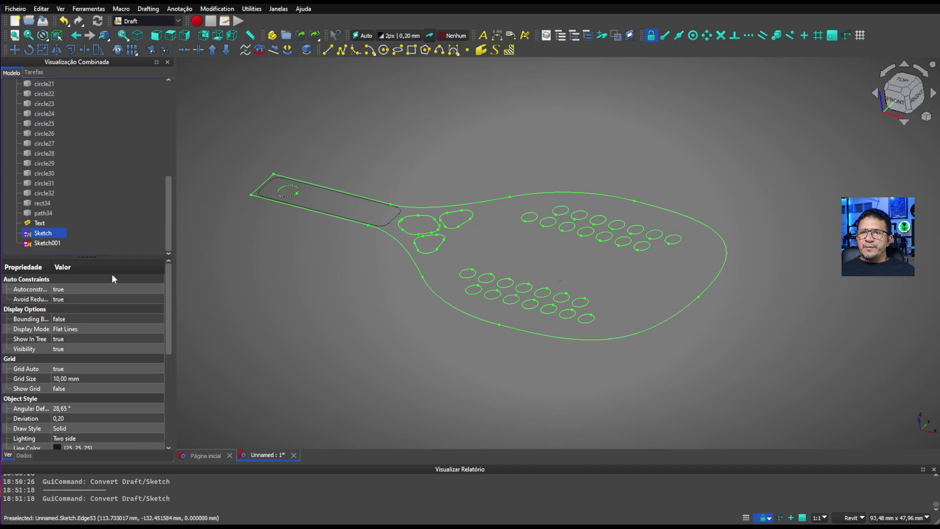
click(50, 245)
ctrl+click(42, 233)
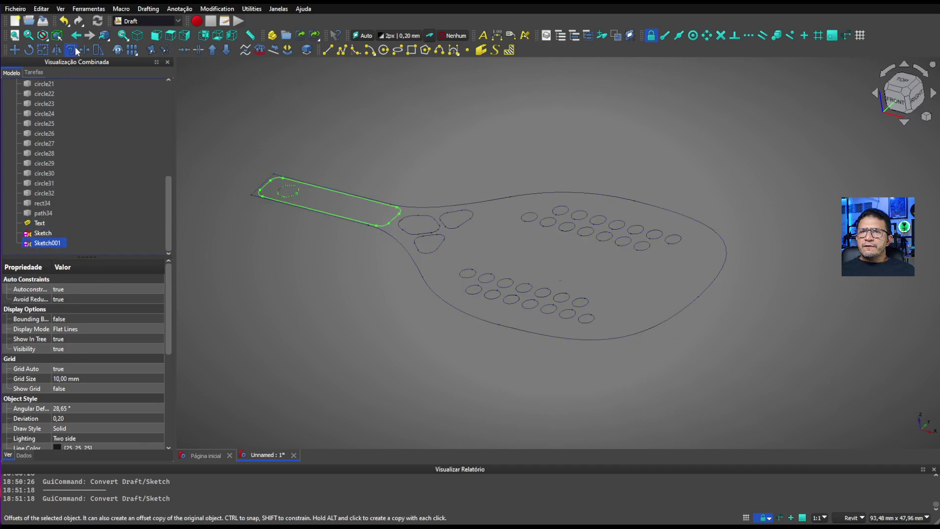
click(260, 135)
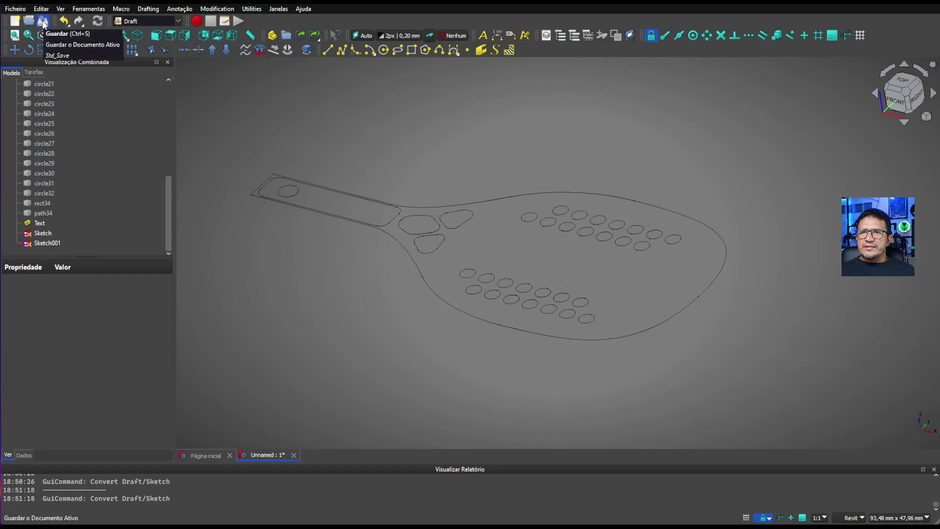
Save the document as CHAVEIRO TUTORIAL in the CHAVEIRO folder, using the FreeCAD document format.
click(15, 9)
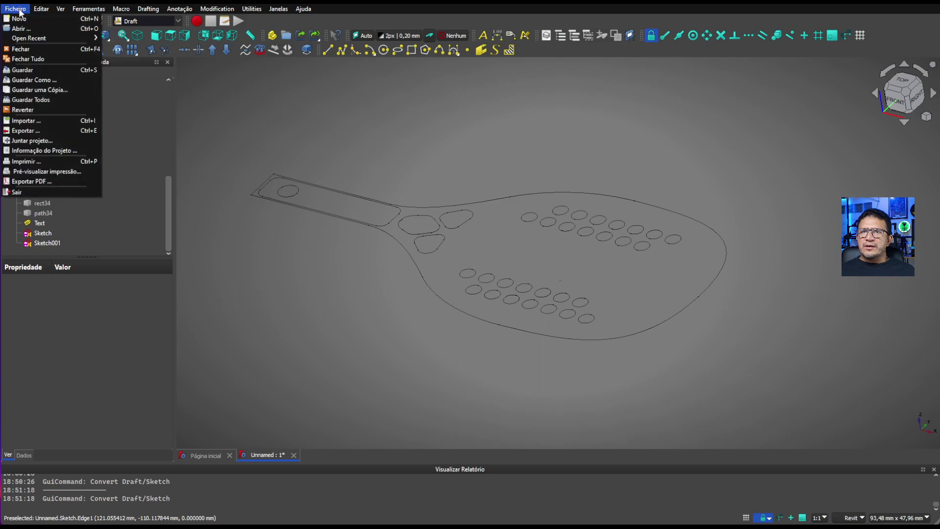
click(47, 69)
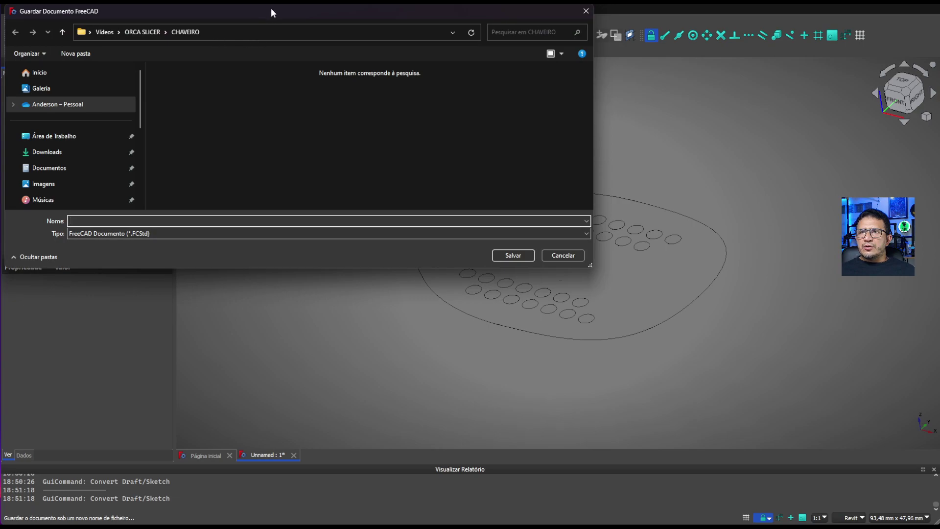
click(157, 230)
click(160, 223)
click(160, 222)
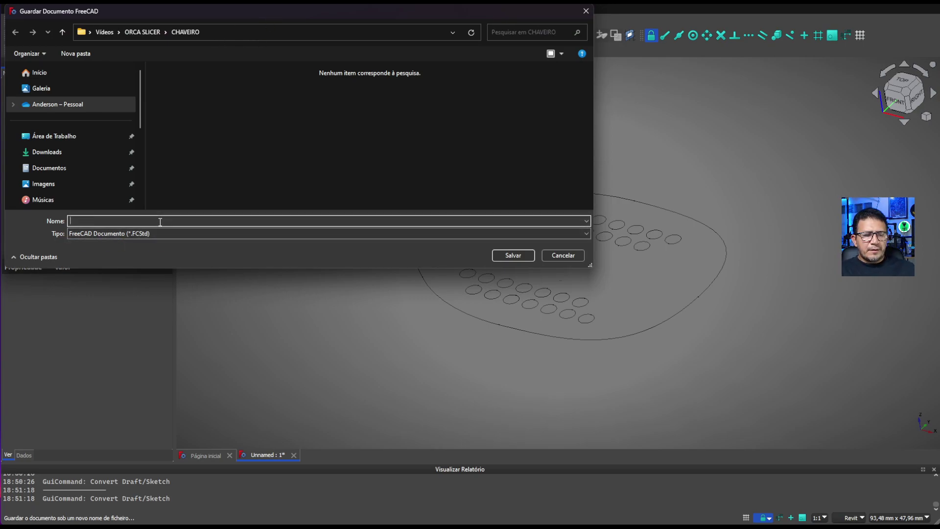
text(c)
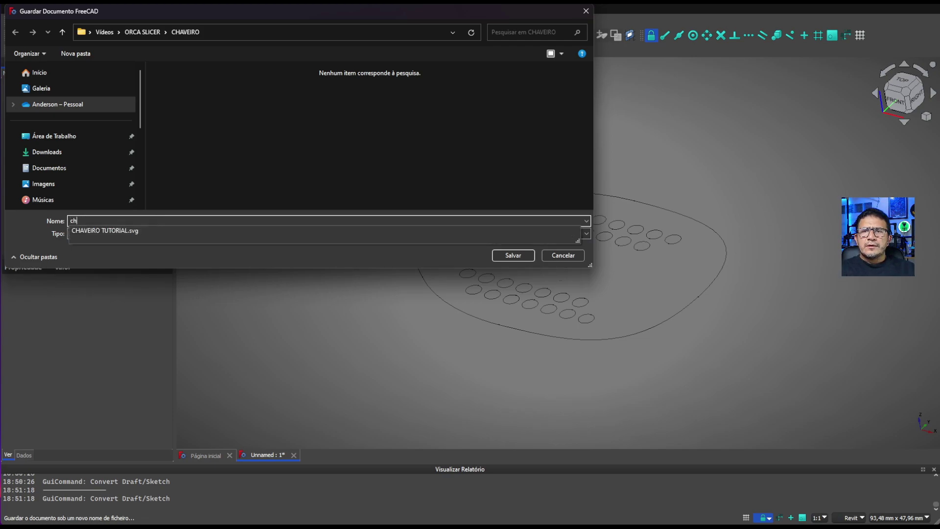
key(BackSpace)
text(C)
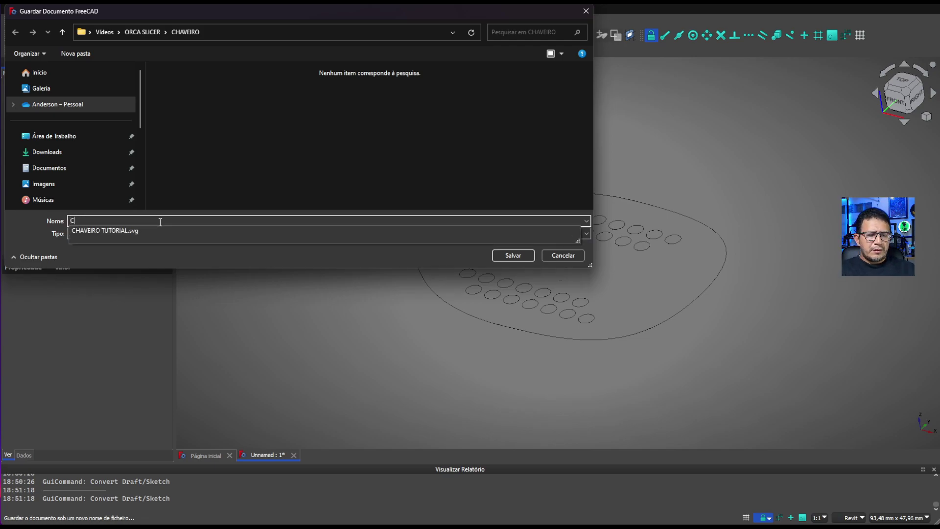
text(HAVEIRO TUTORIAL)
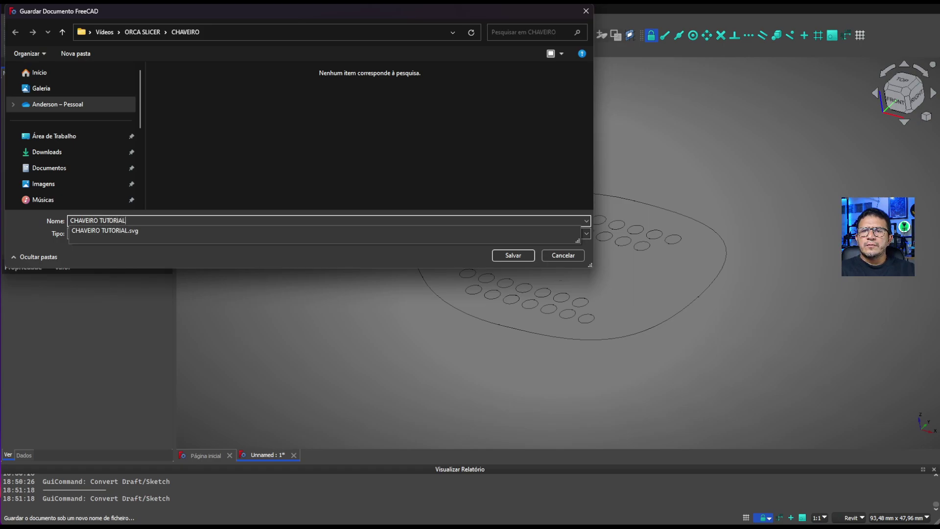
click(361, 194)
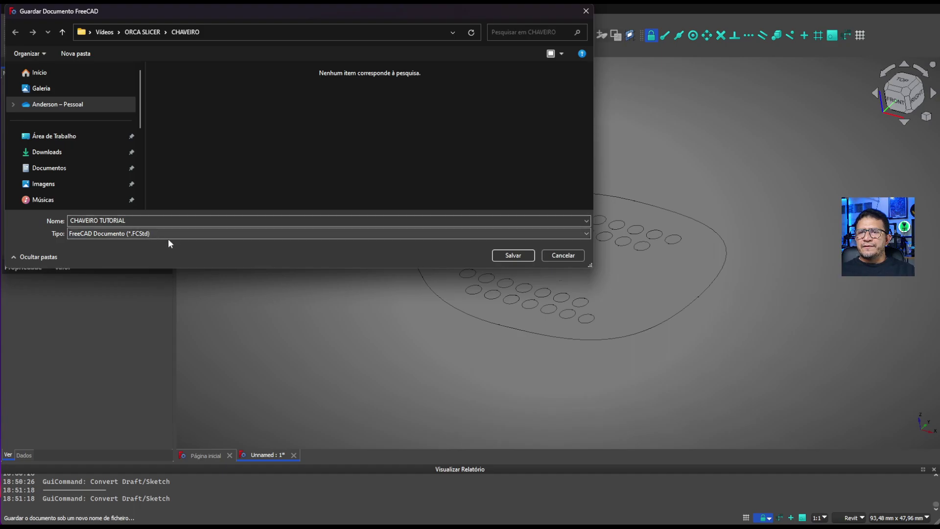
click(514, 255)
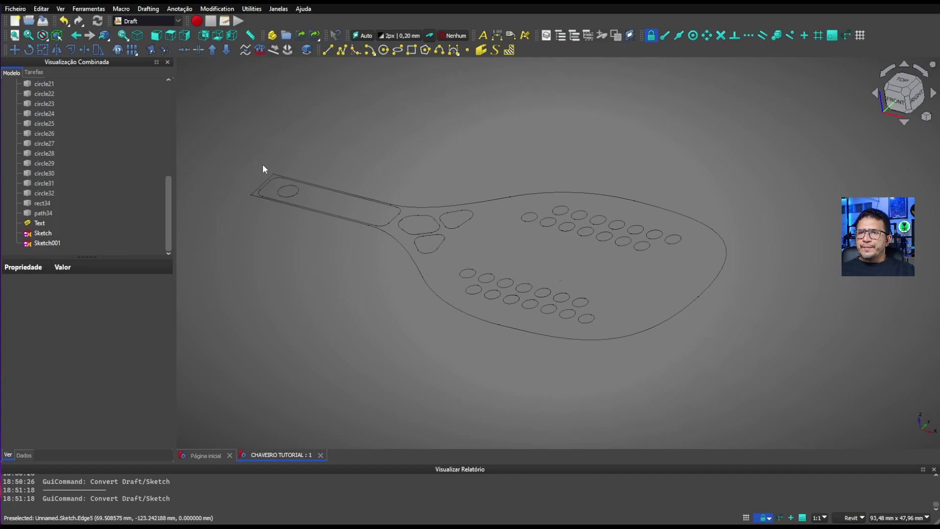
Extrude the racket body outline, Sketch, as a solid 3 mm along its normal using the Part workbench.
middle_drag(282, 155, 275, 154)
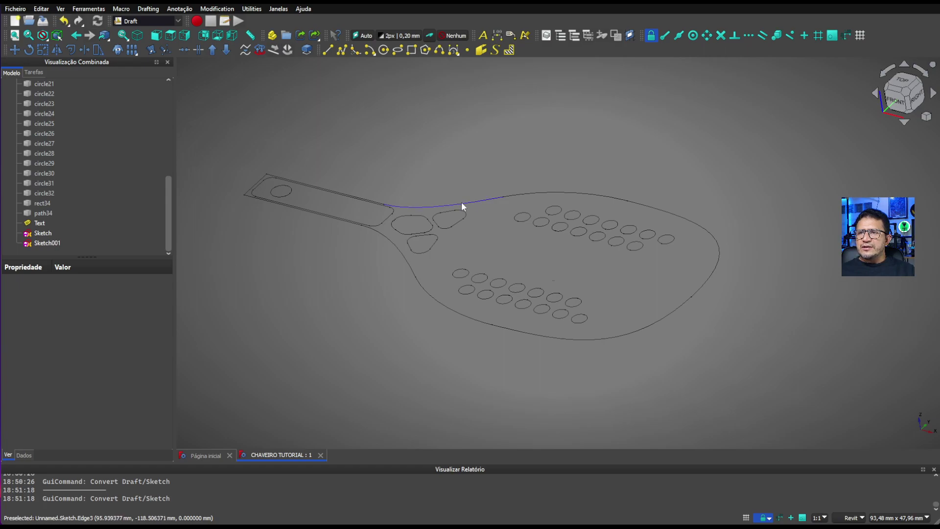
click(61, 233)
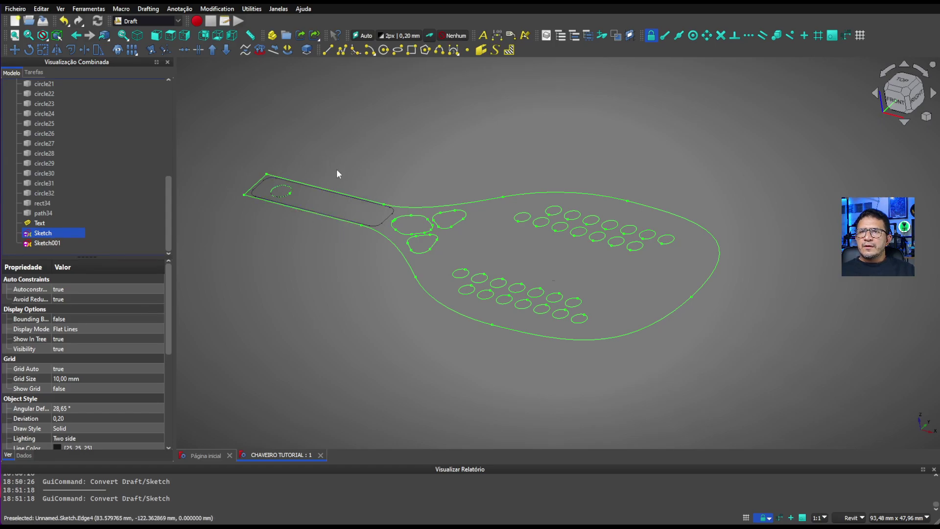
click(180, 21)
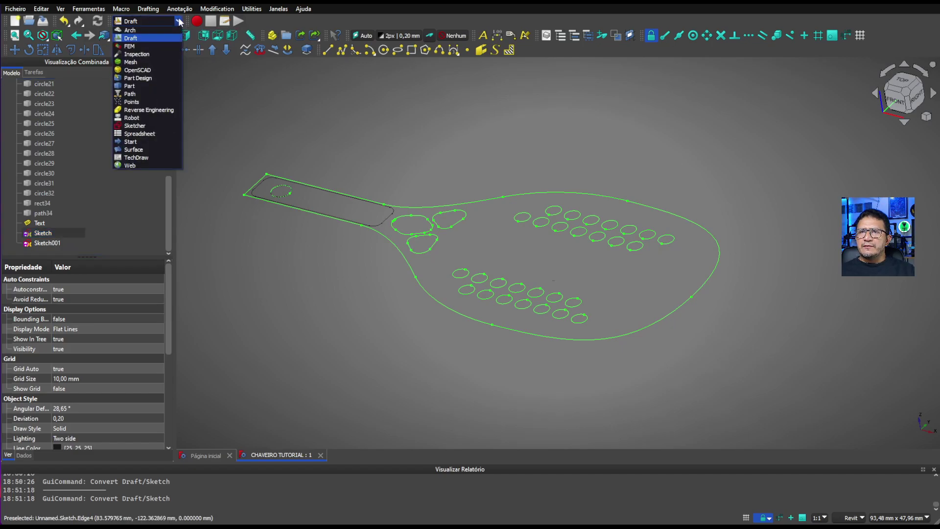
click(129, 87)
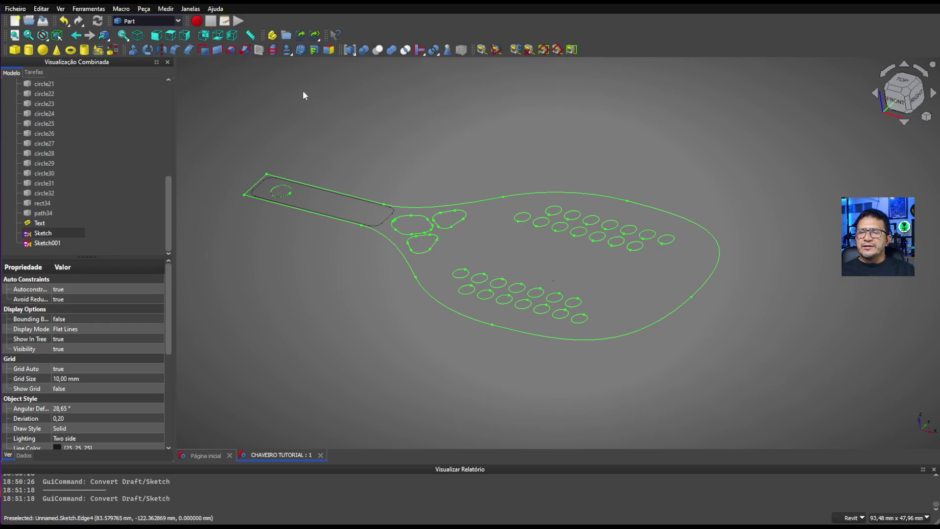
click(134, 50)
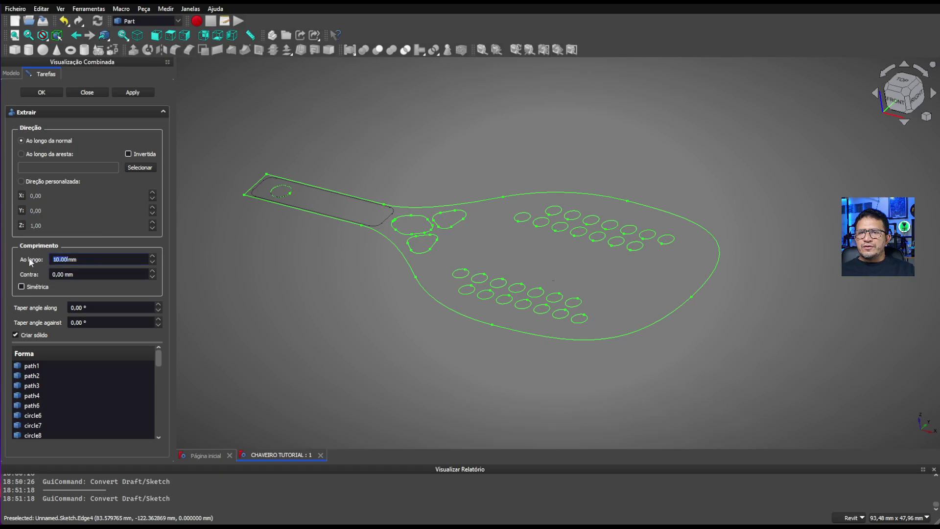
double_click(54, 259)
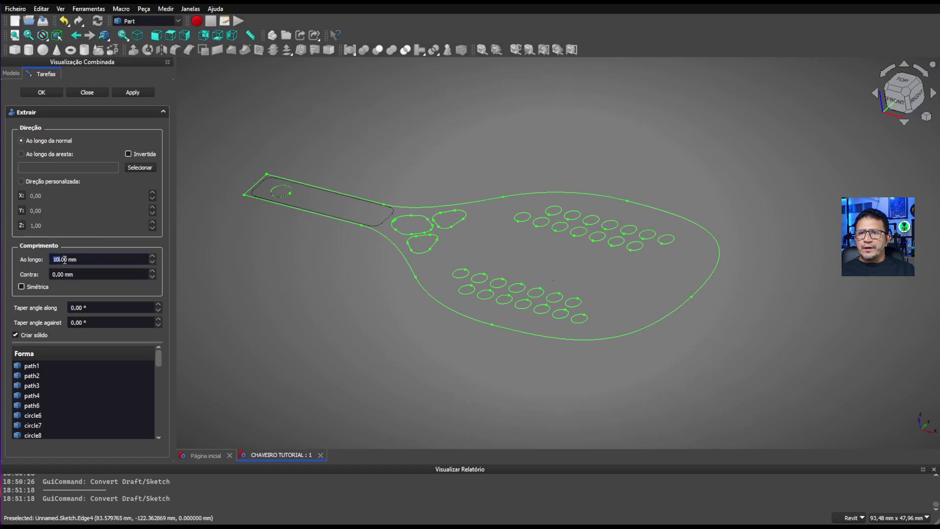
drag(66, 260, 47, 259)
text(30)
key(BackSpace)
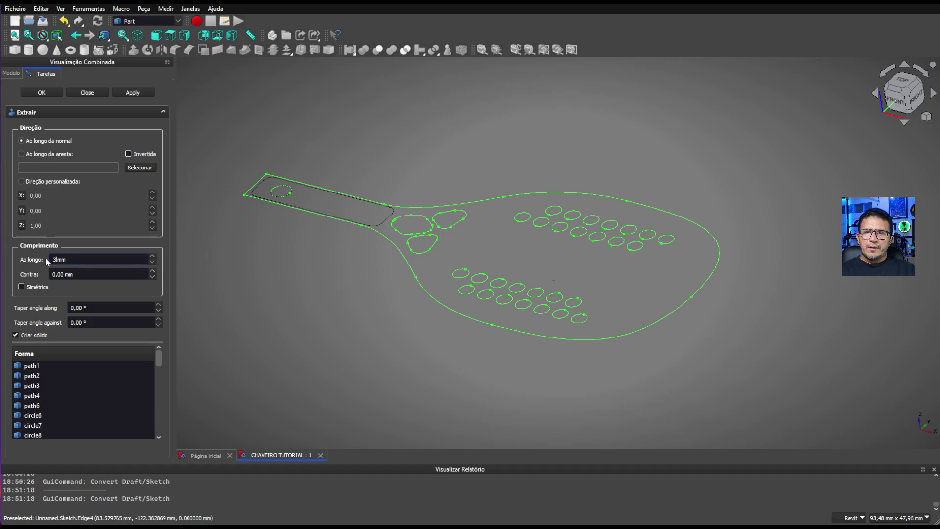
click(99, 276)
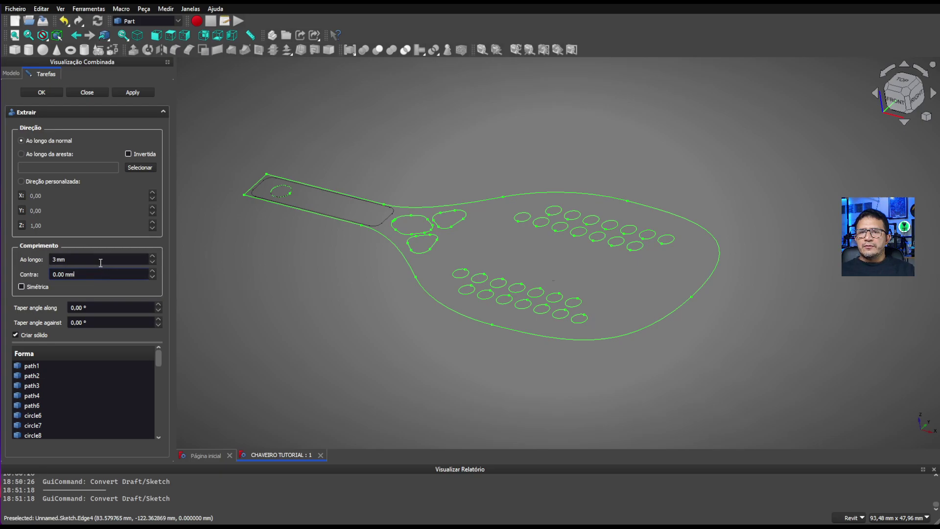
click(101, 260)
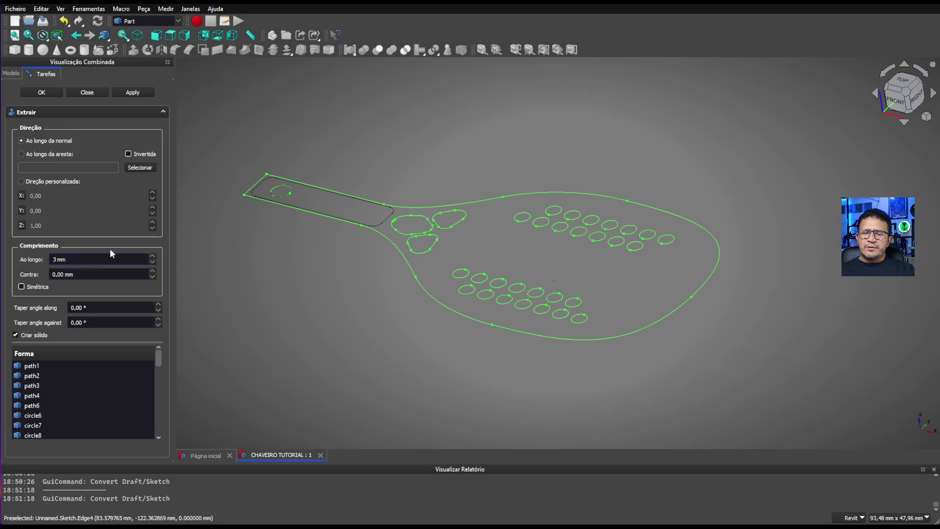
key(Return)
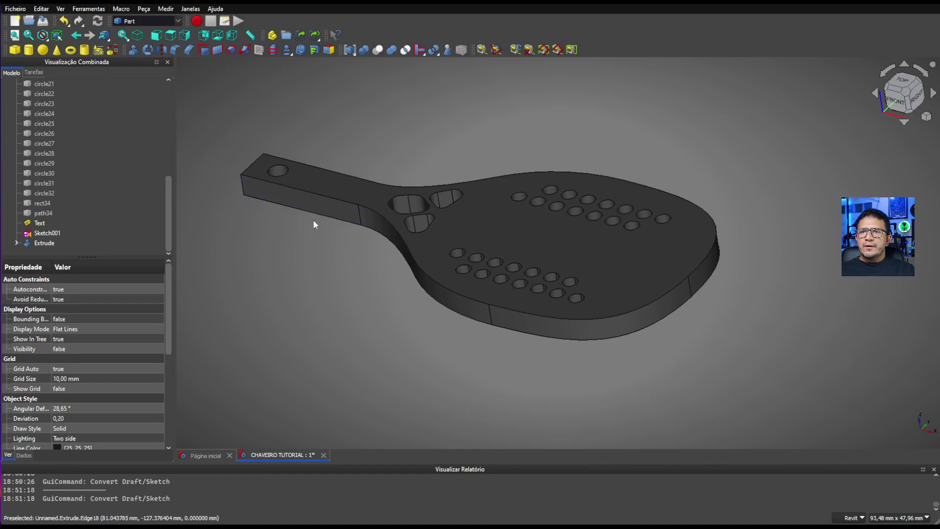
Change the shape color of the extruded racket body to orange, #ffaa00, and clear the selection.
middle_drag(334, 118, 317, 120)
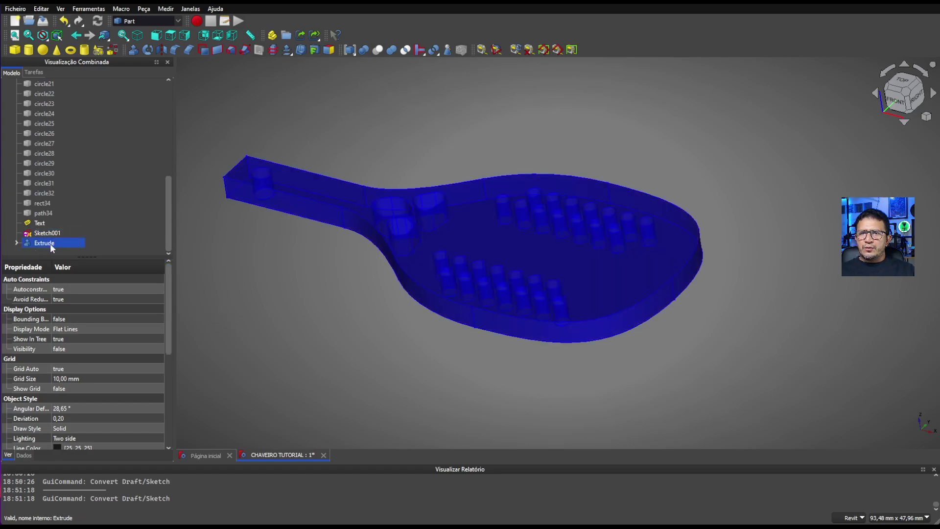
click(50, 243)
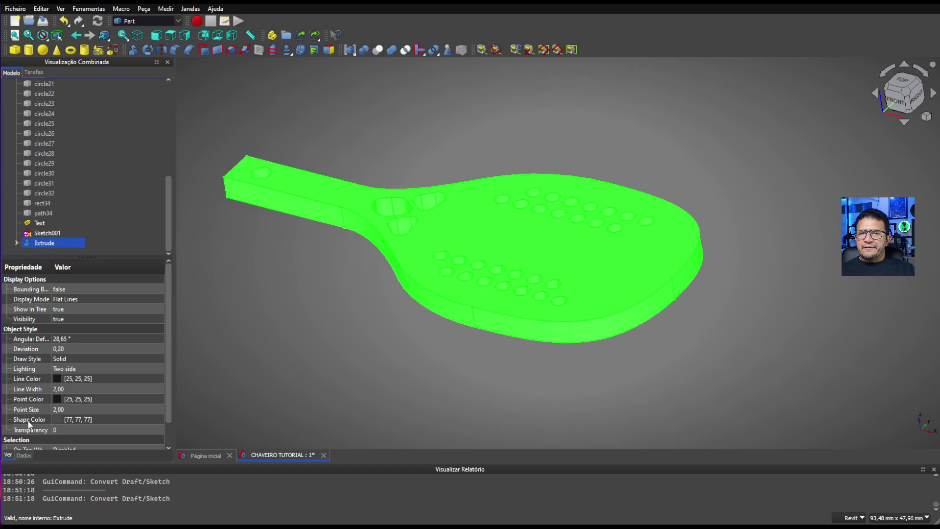
click(69, 419)
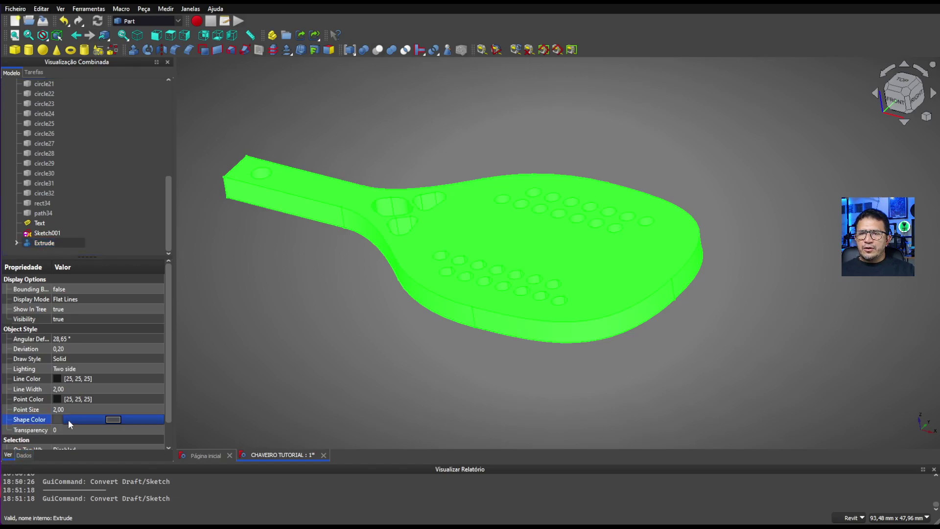
click(113, 420)
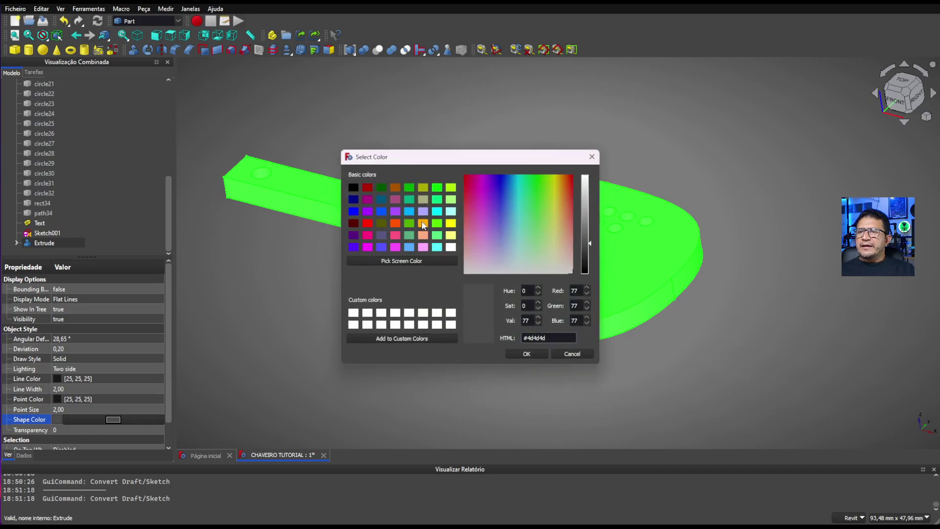
click(423, 223)
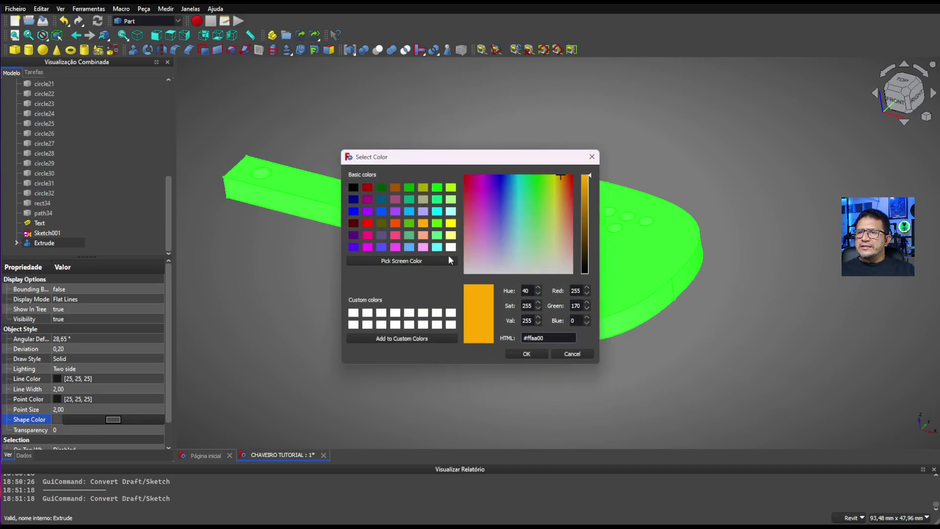
click(524, 355)
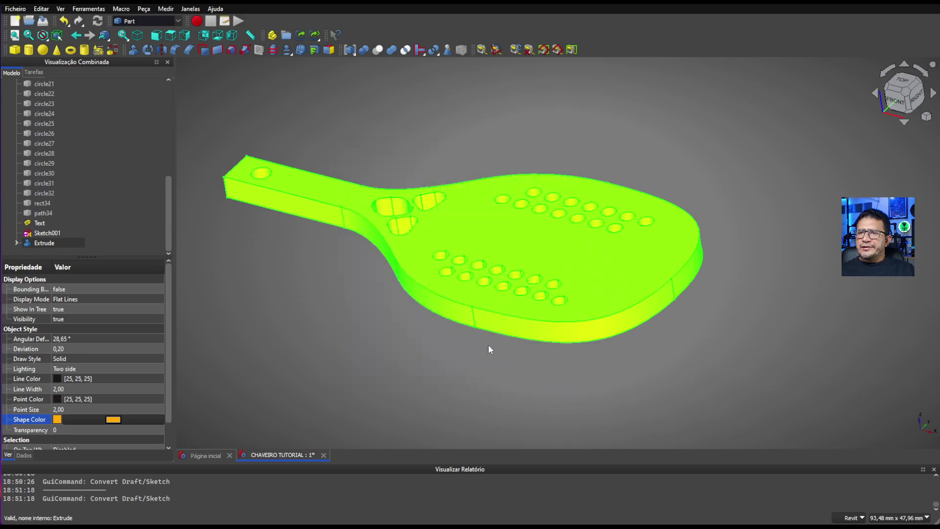
click(267, 273)
shift+middle_drag(243, 267, 307, 292)
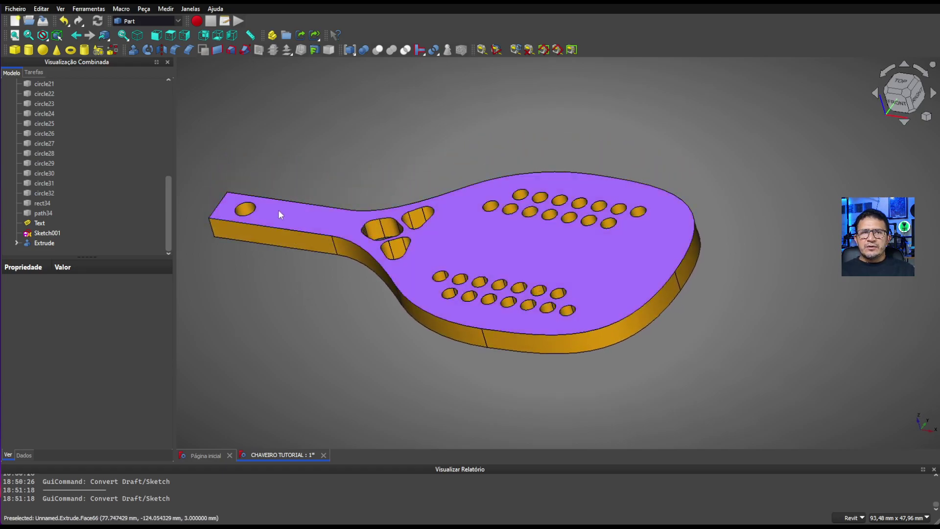
Raise the handle outline, Sketch001, onto the body's upper face by setting its Z position to 3 mm.
click(49, 233)
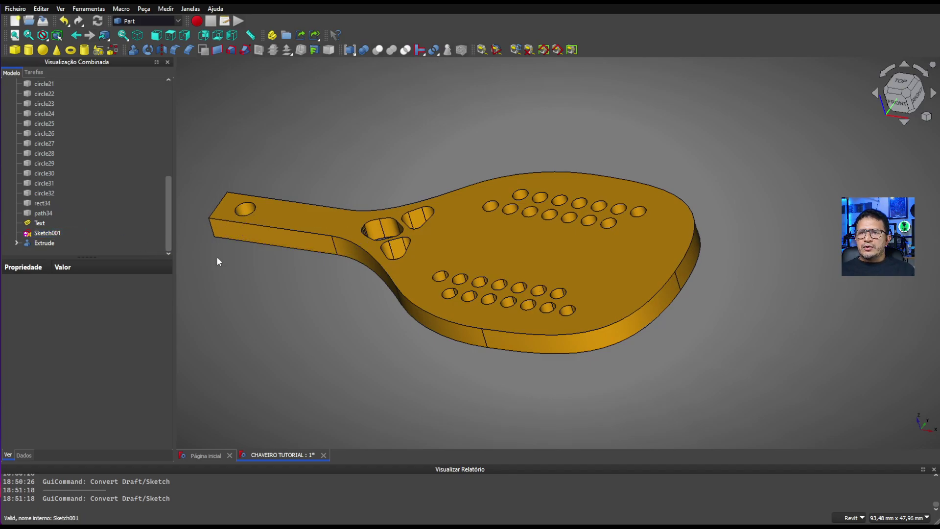
click(81, 233)
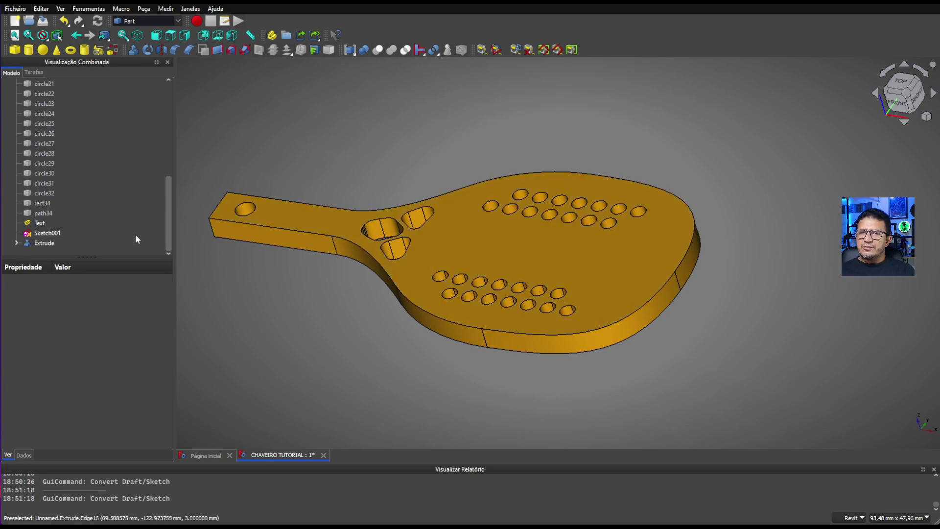
click(49, 234)
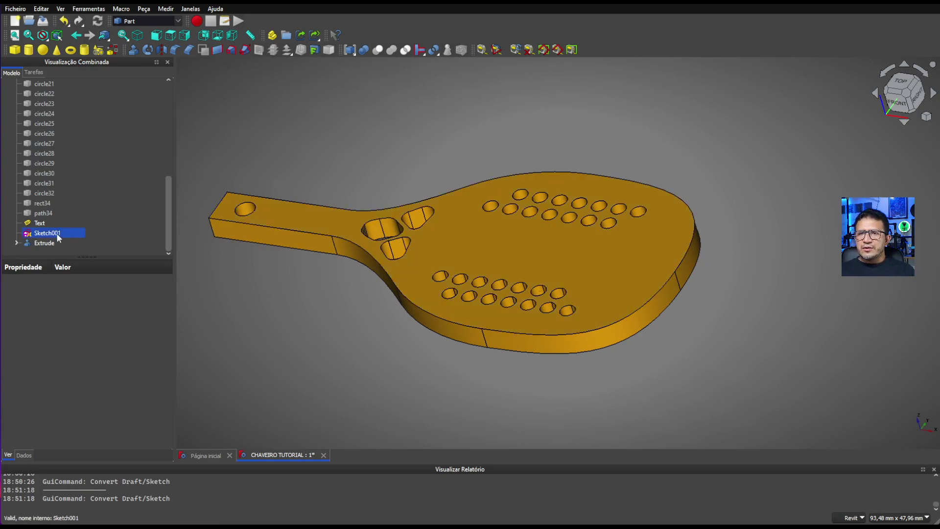
click(25, 457)
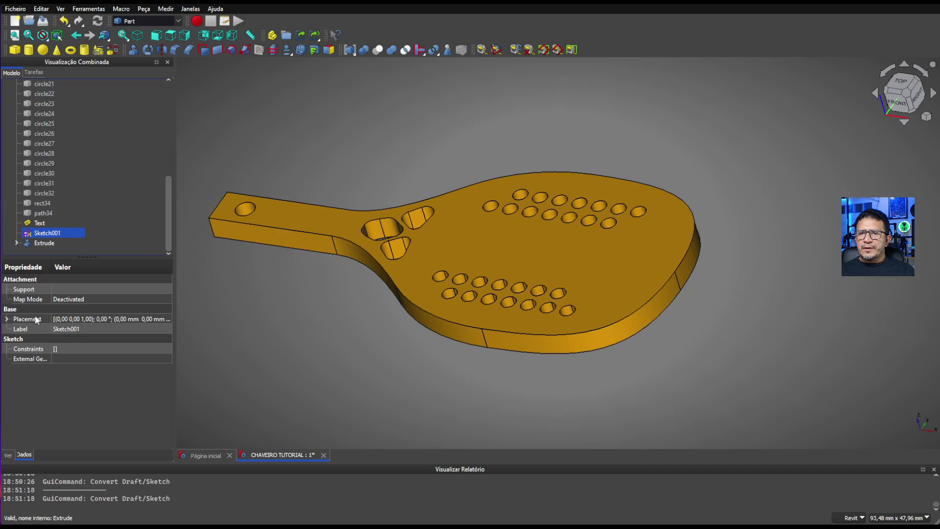
click(7, 320)
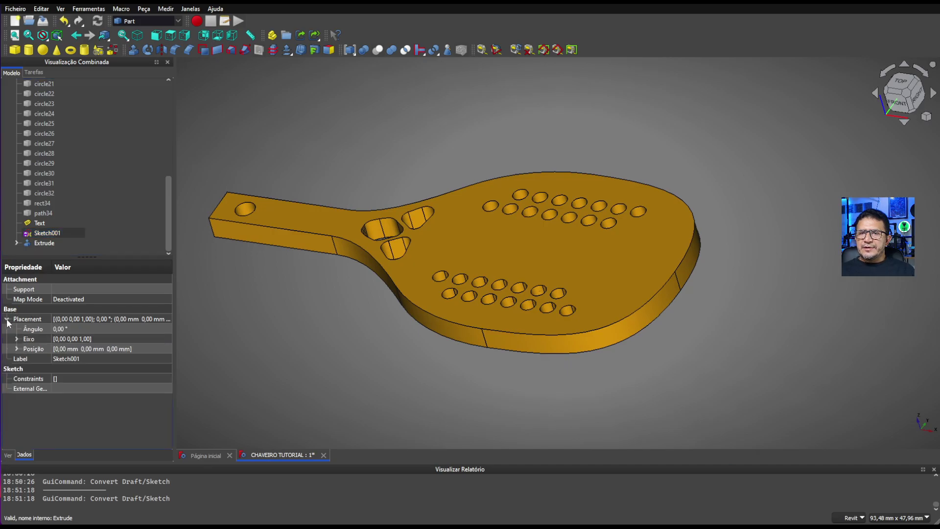
click(16, 349)
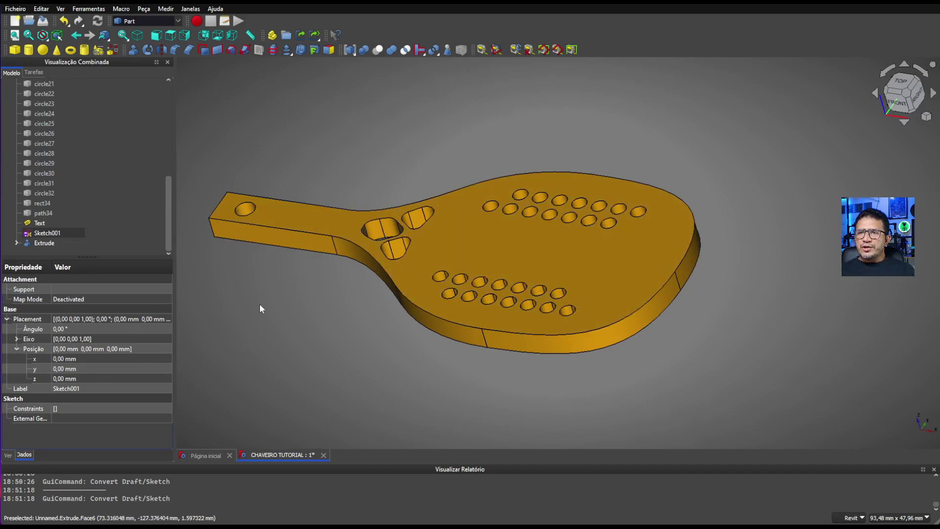
click(91, 379)
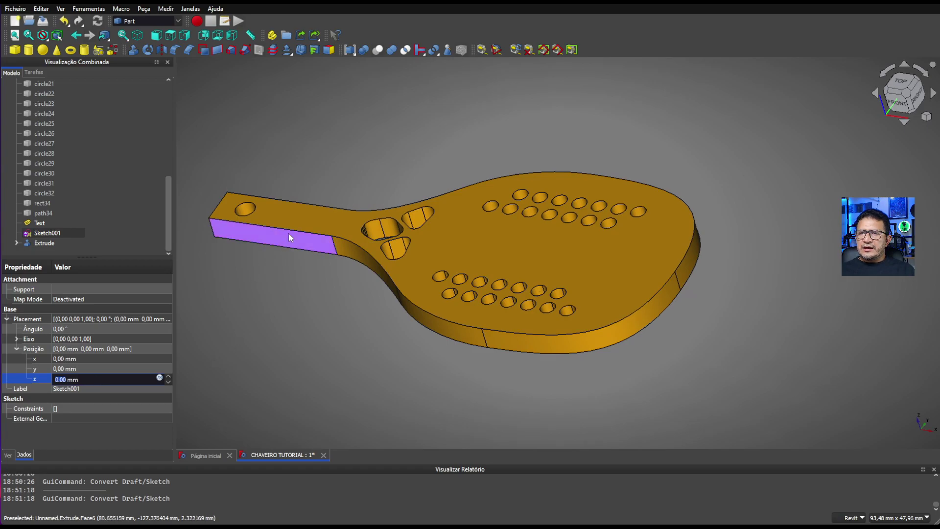
triple_click(89, 378)
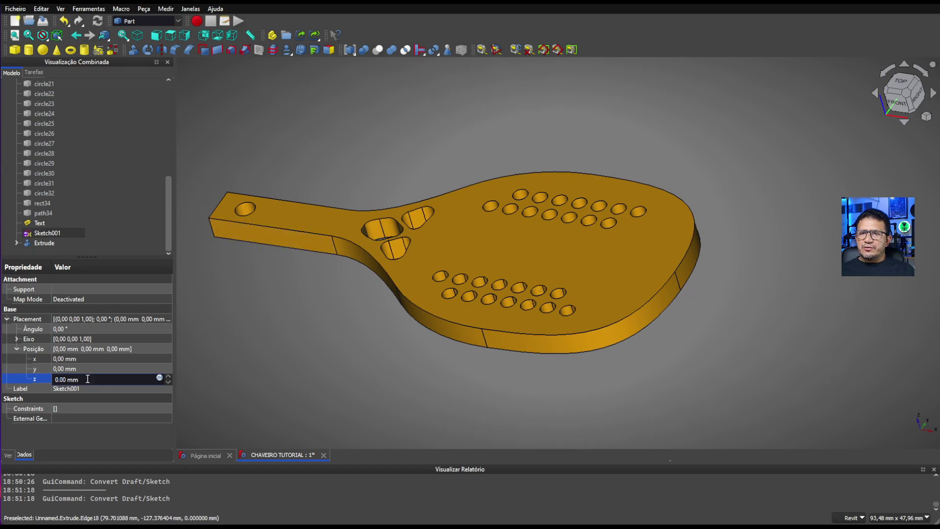
text(3)
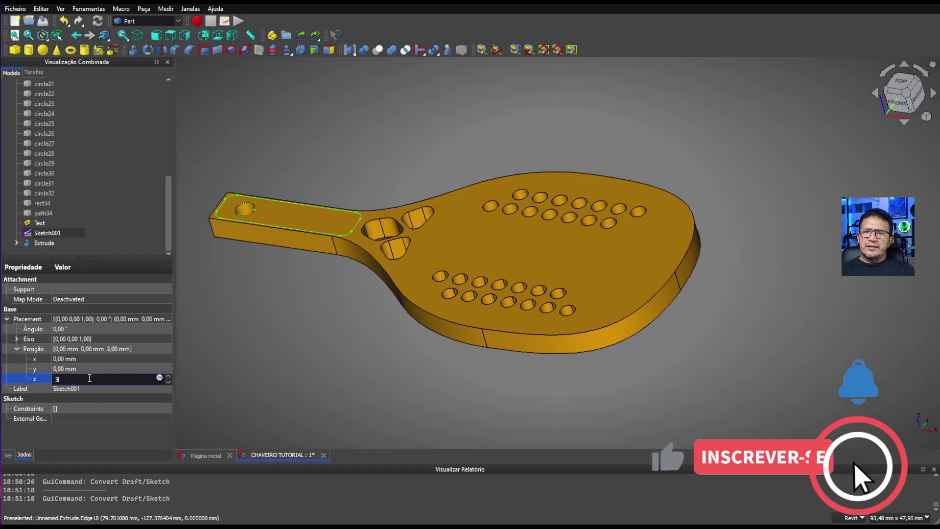
key(Return)
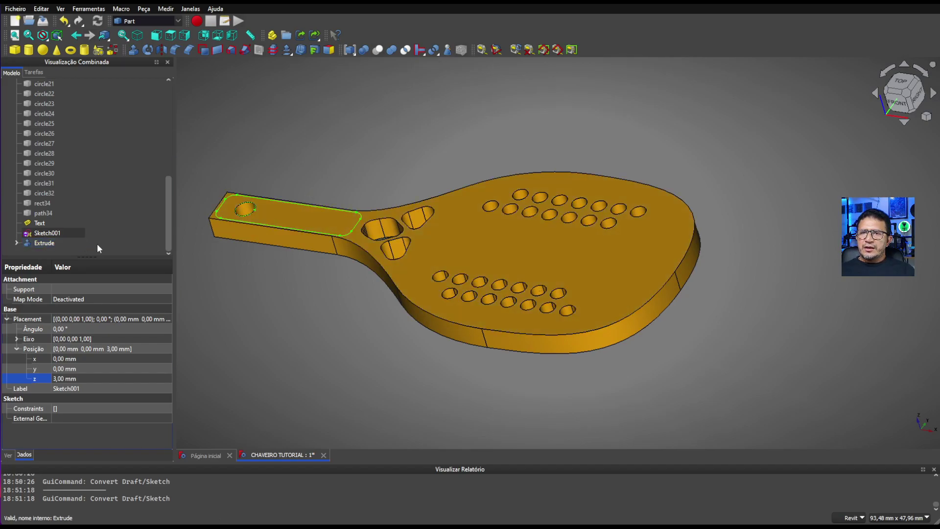
Extrude the handle outline, Sketch001, as a solid 0.6 mm along its normal and save the document.
click(61, 232)
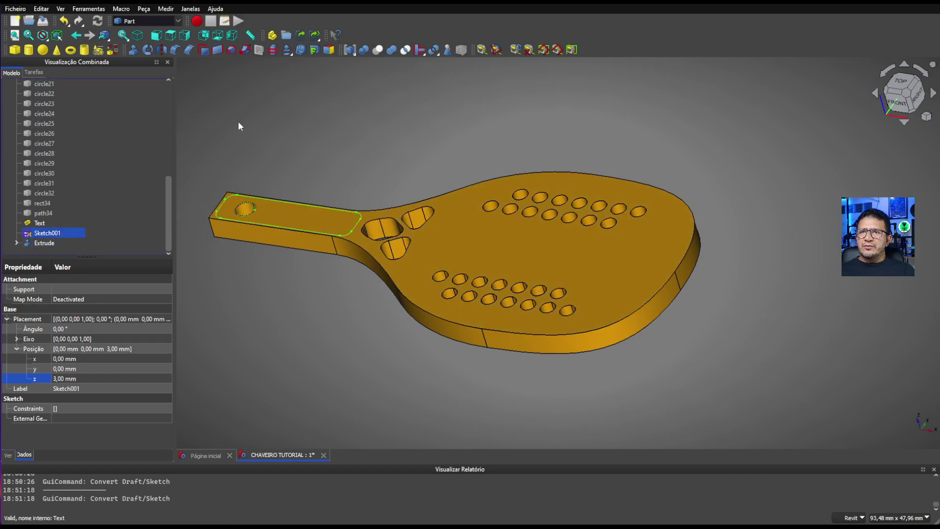
click(134, 50)
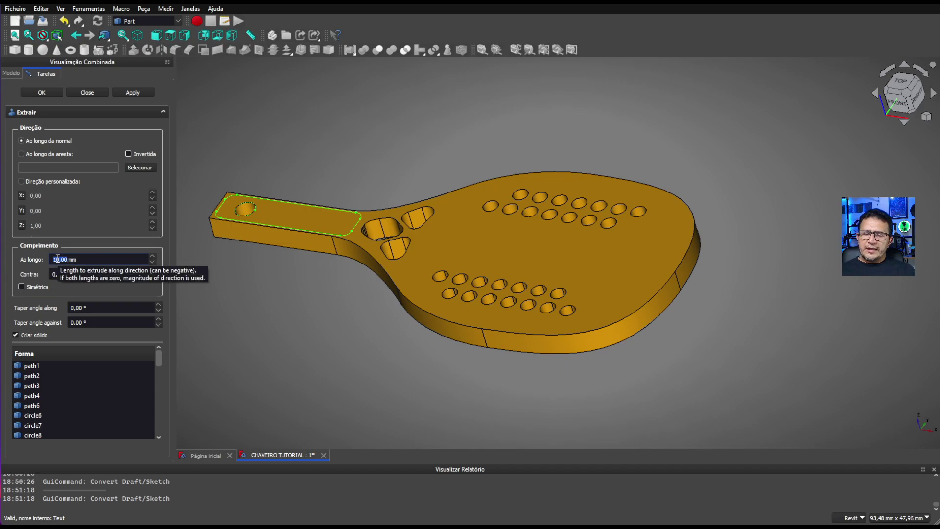
text(0)
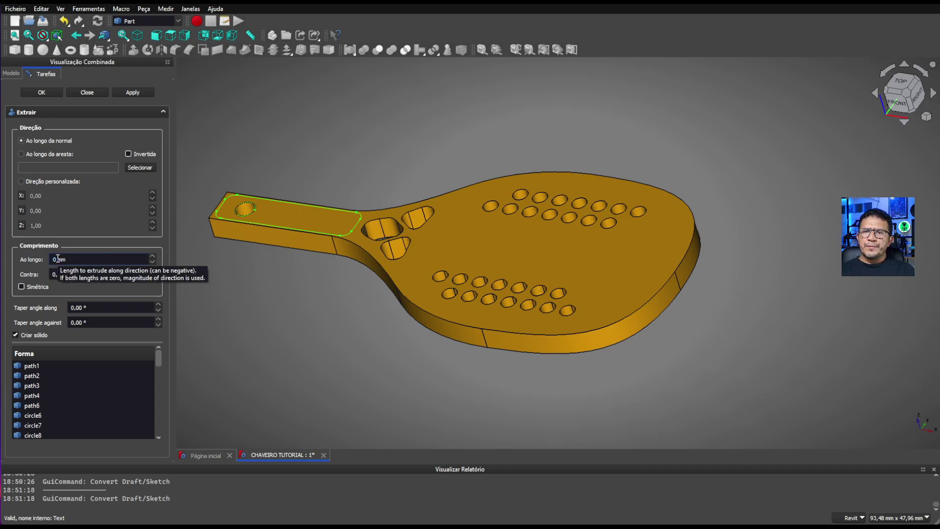
text(,5)
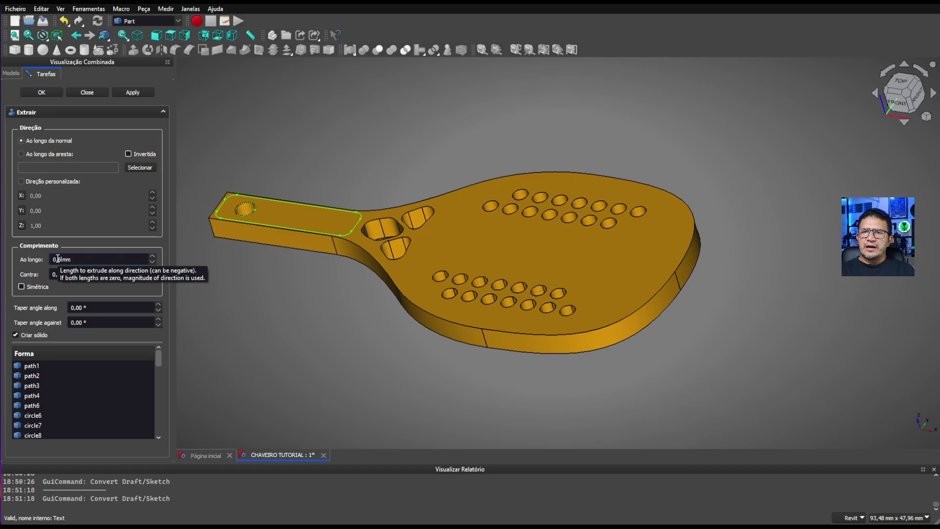
key(Return)
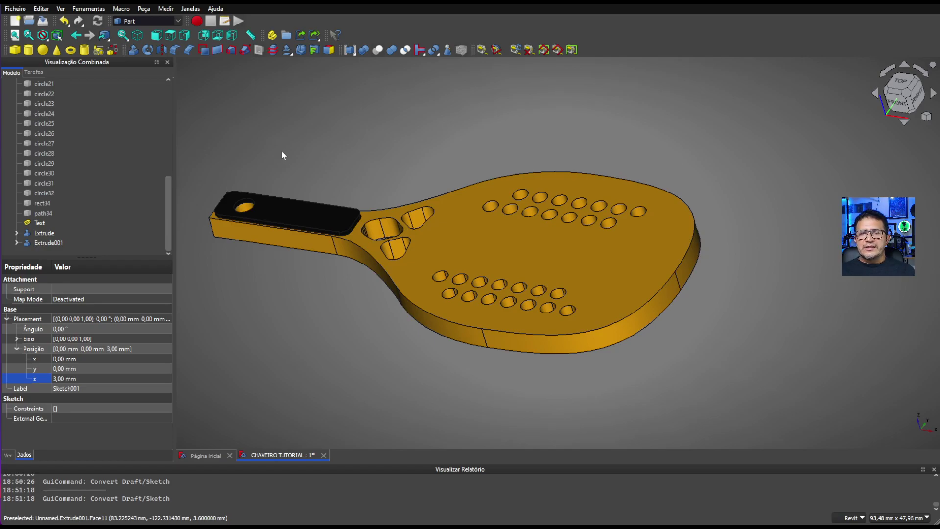
middle_drag(281, 154, 306, 161)
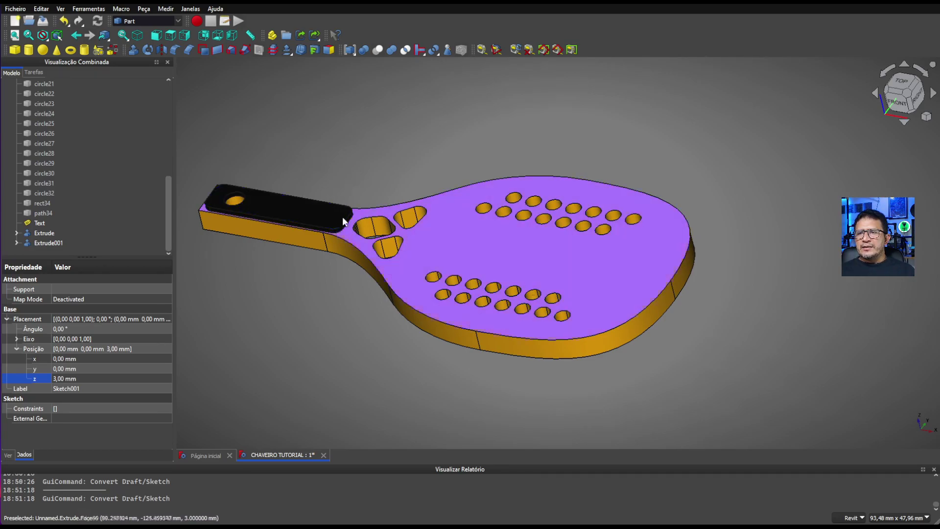
middle_drag(305, 126, 286, 130)
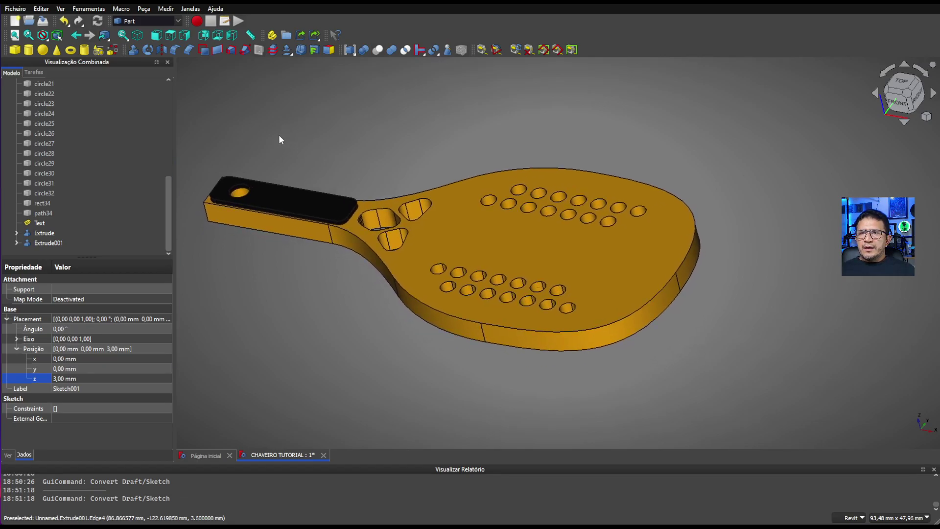
click(43, 22)
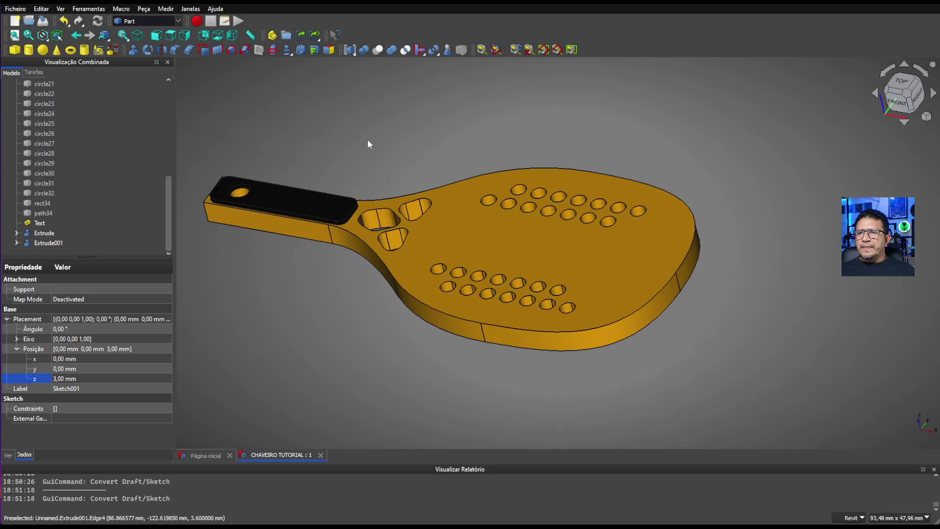
middle_drag(337, 137, 335, 130)
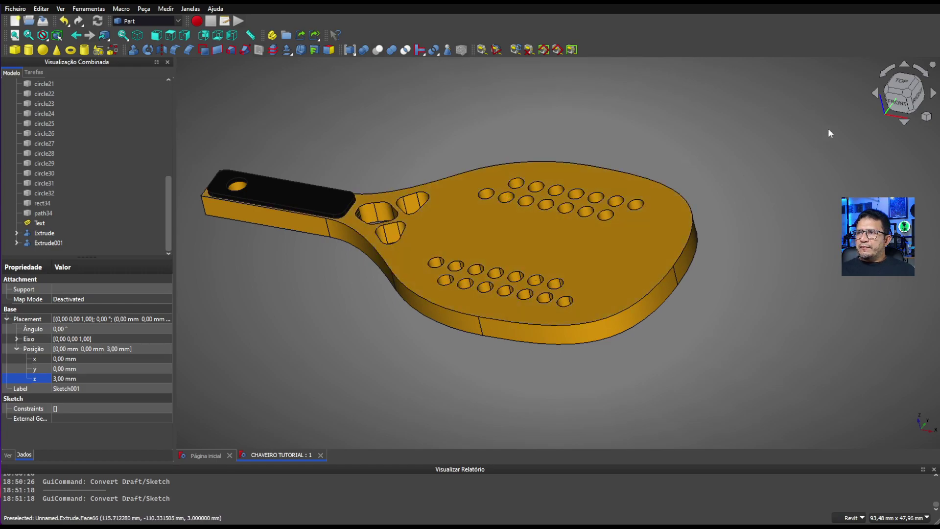
Start a ShapeString in the Draft workbench from the top view, with the person's first name as its text.
click(901, 83)
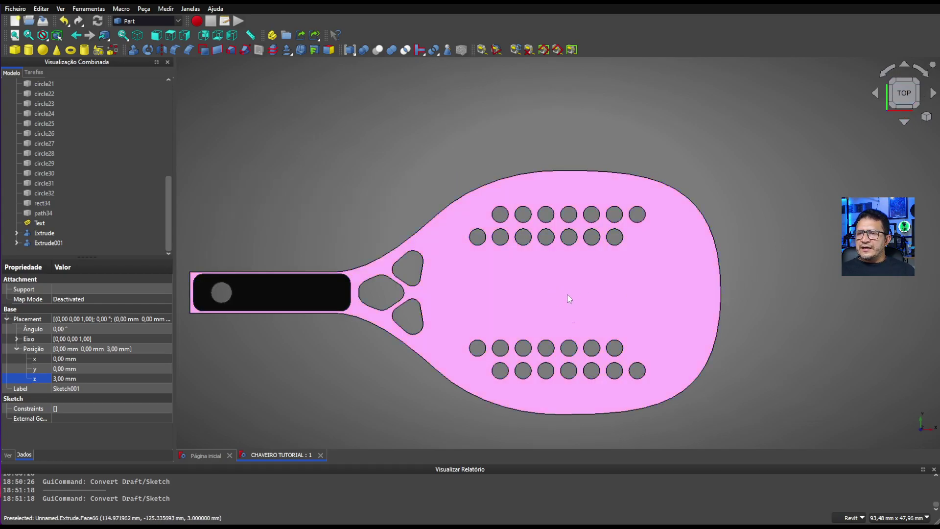
middle_drag(757, 286, 754, 259)
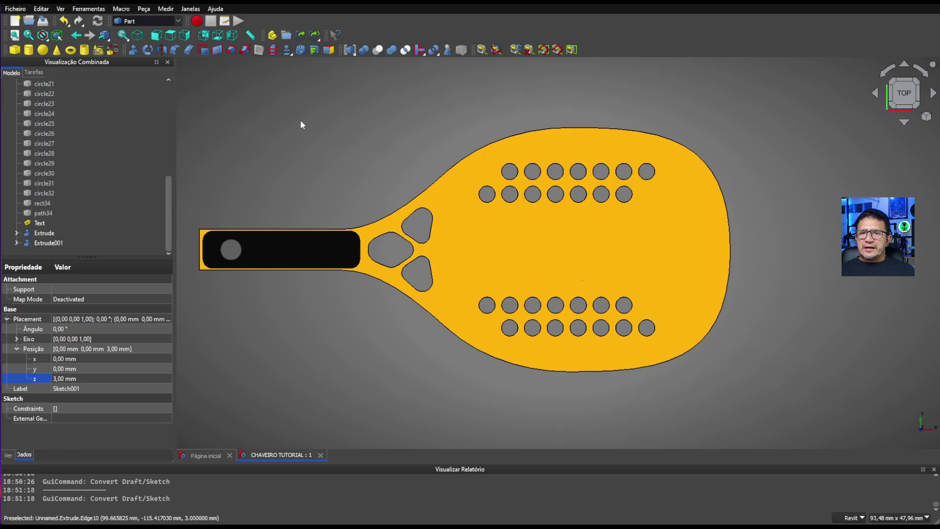
click(179, 22)
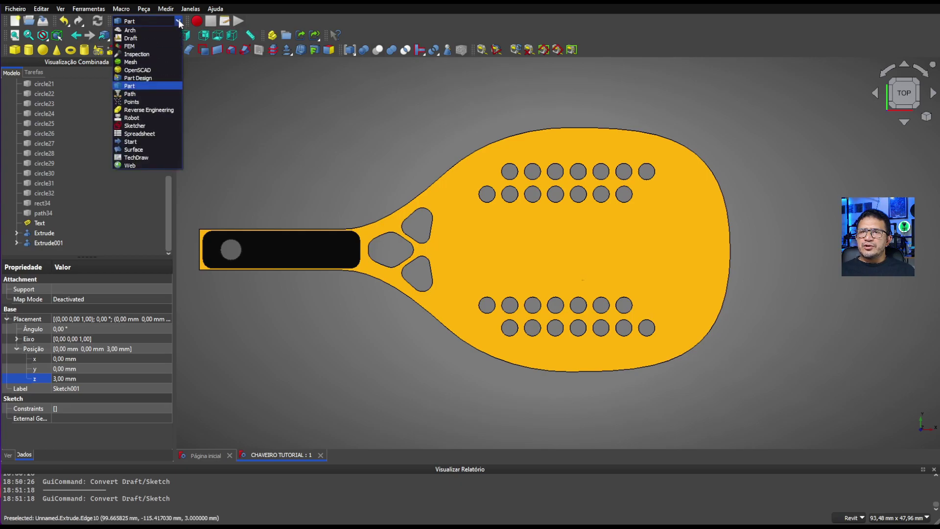
click(145, 38)
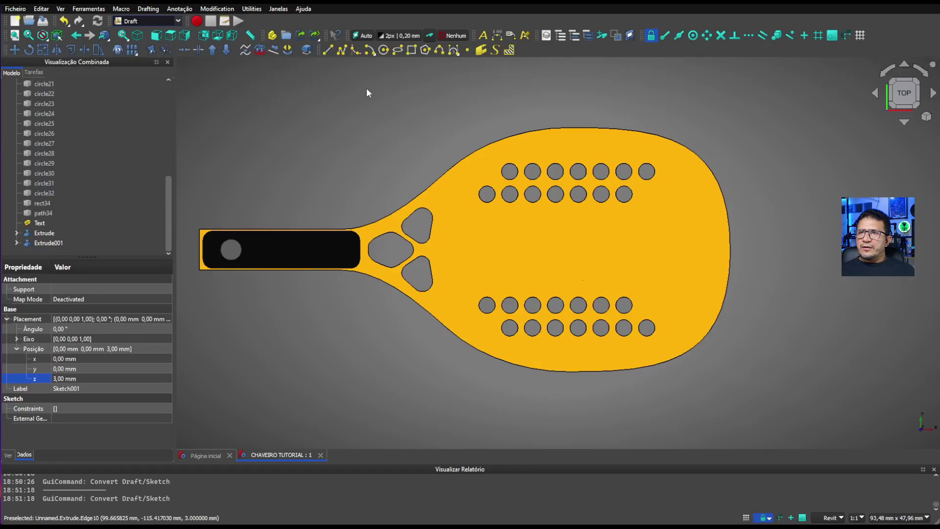
click(496, 51)
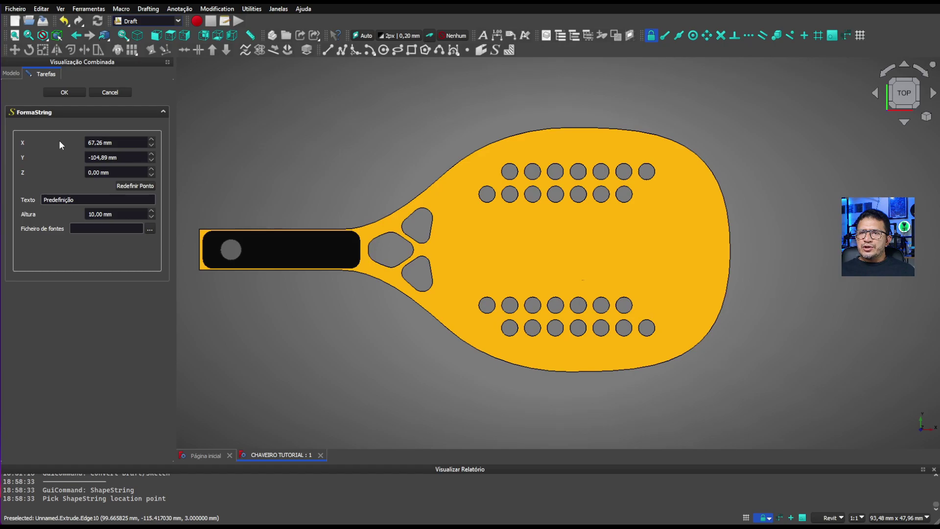
click(68, 199)
double_click(68, 200)
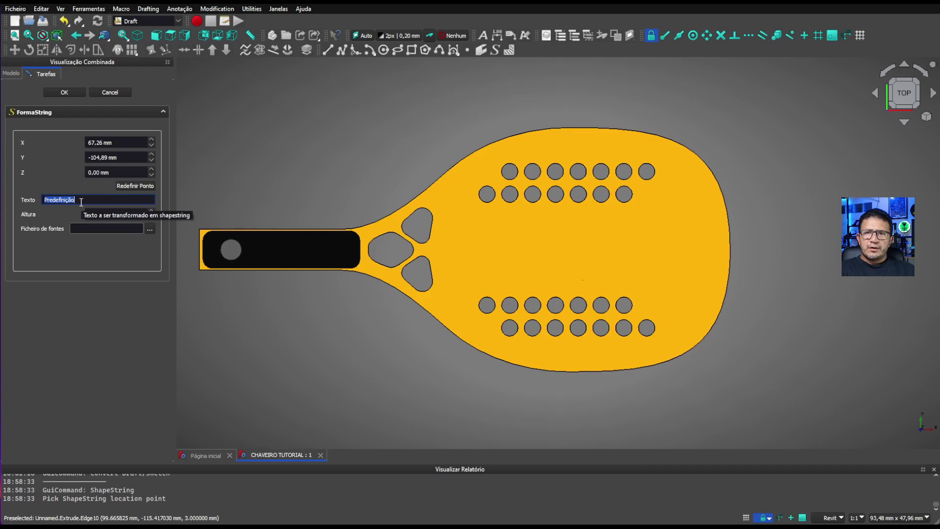
text(j)
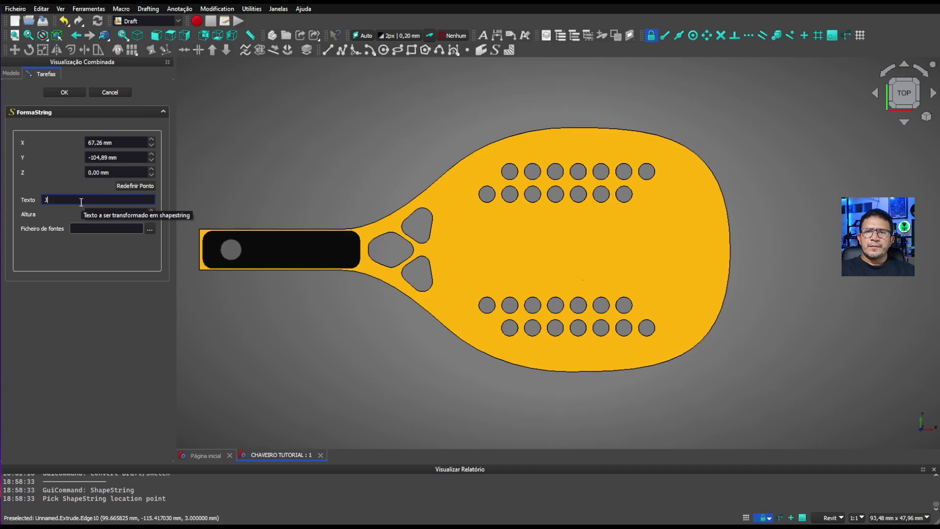
text(amila)
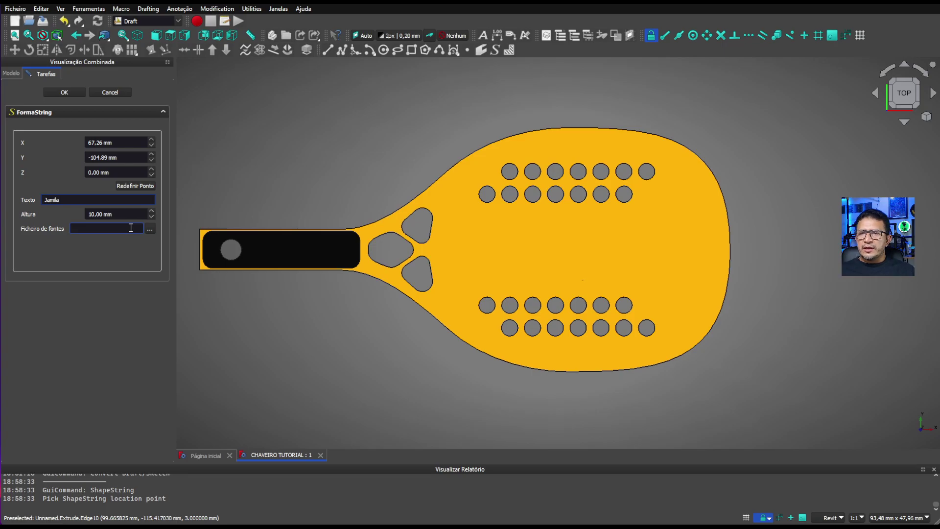
Use ERASBD.TTF from the CHAVEIRO folder as the font and place the text on the racket face at about X 98.90 mm, Y -130.70 mm.
click(69, 228)
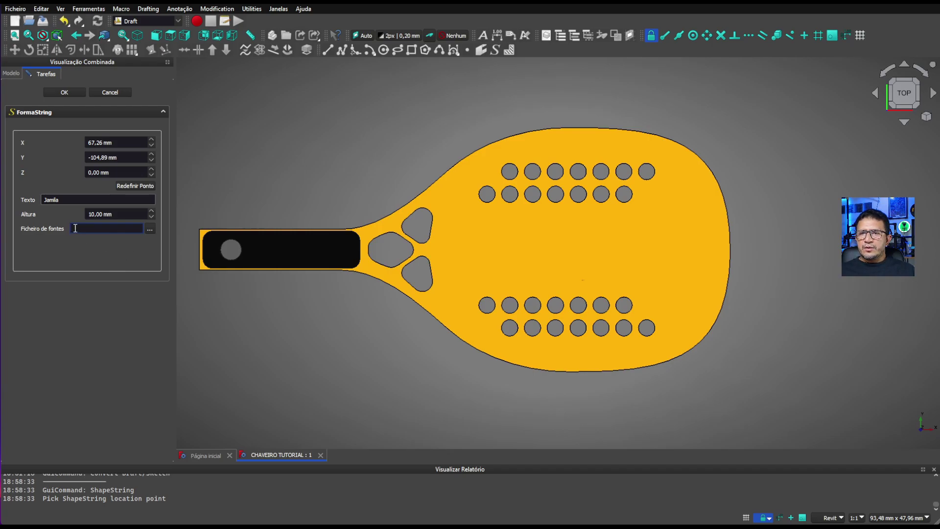
click(150, 230)
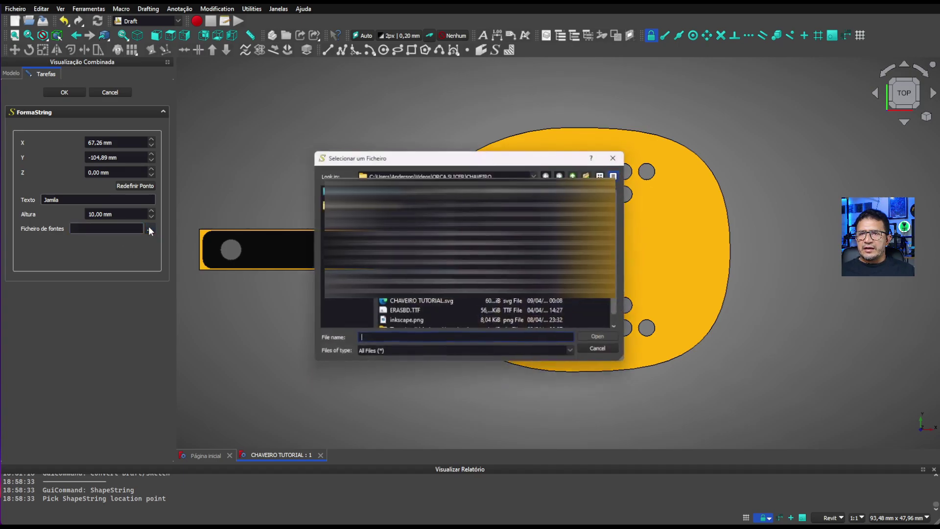
scroll(406, 304, down, 1)
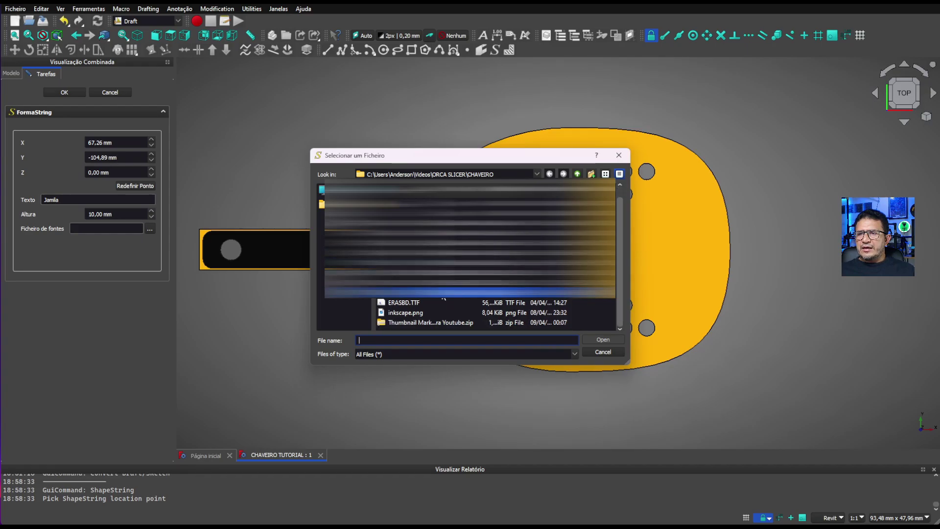
click(414, 307)
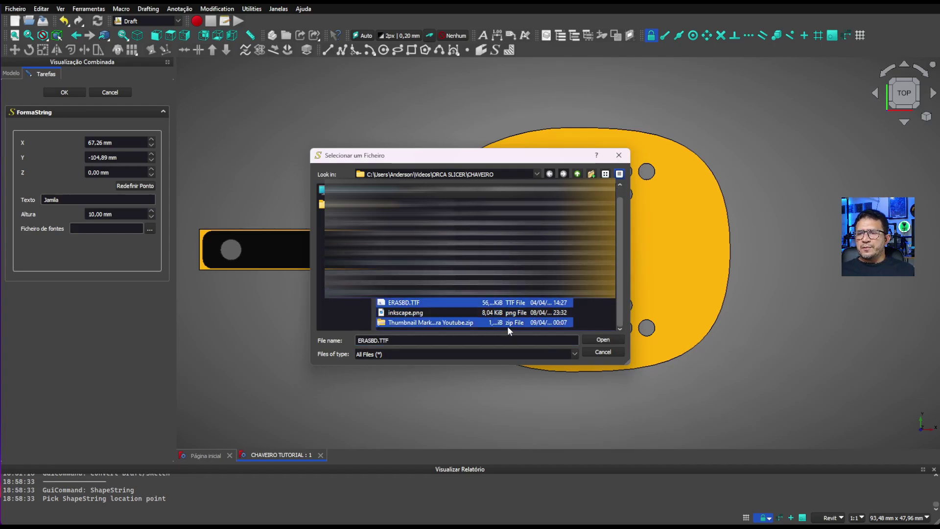
click(598, 341)
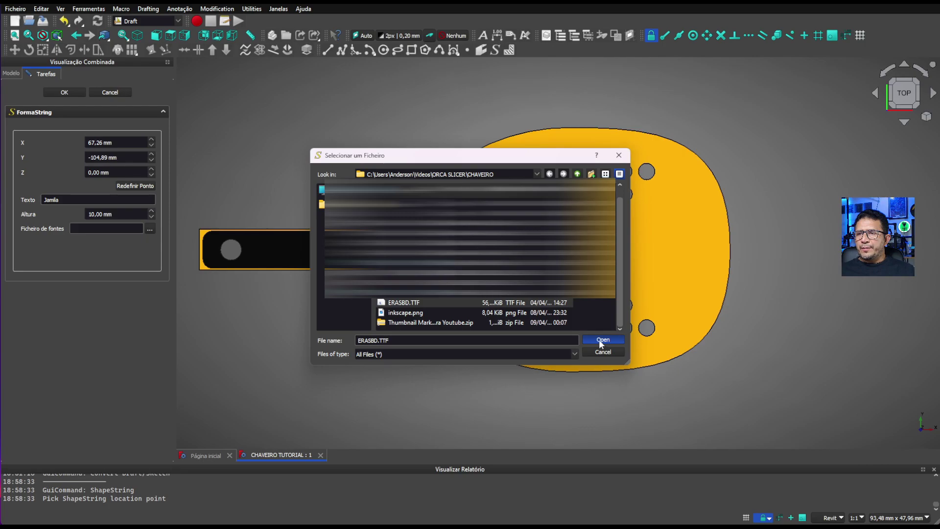
click(598, 340)
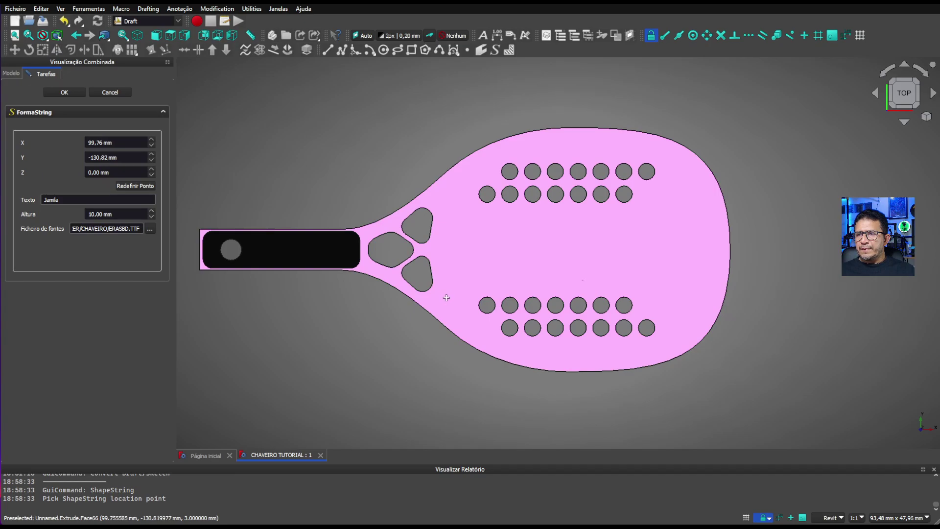
click(440, 297)
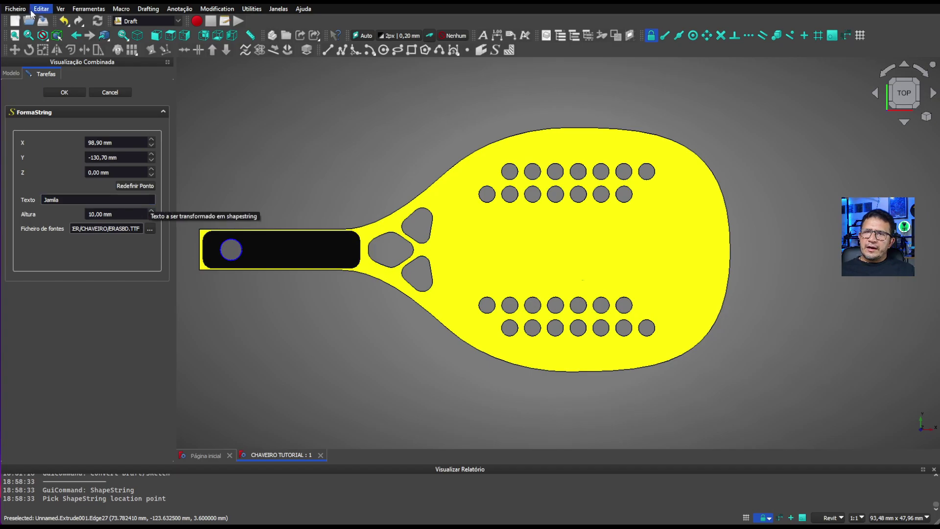
click(57, 92)
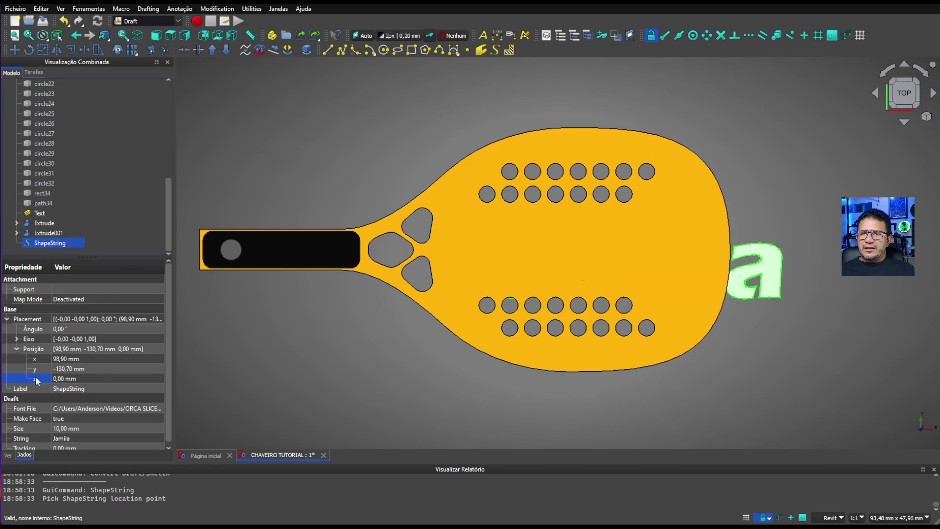
Raise the name text onto the racket body's upper face by setting its Z position to 3 mm.
click(92, 380)
text(3)
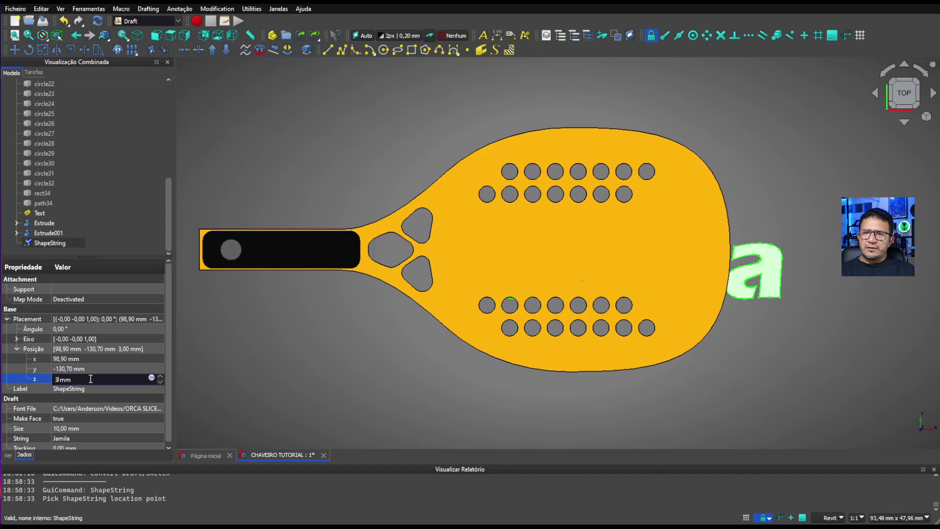
key(Return)
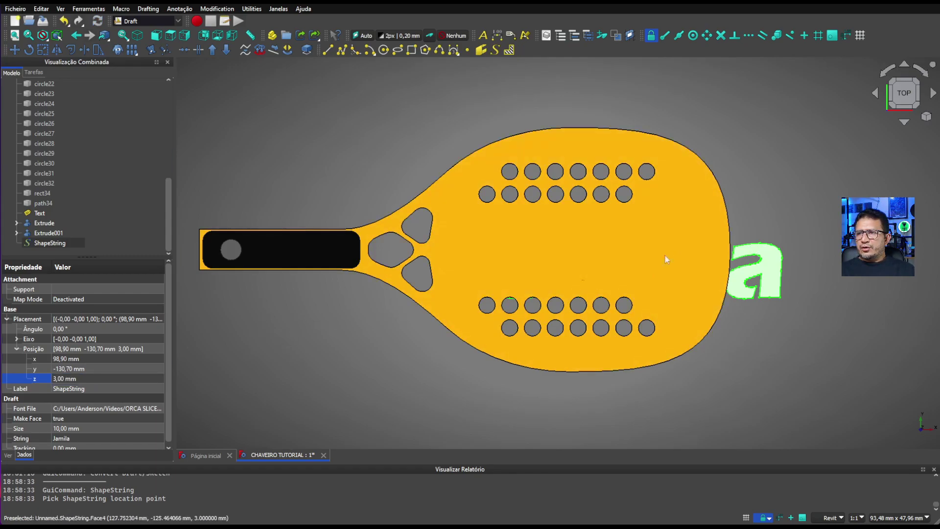
shift+middle_drag(358, 344, 313, 319)
middle_drag(788, 255, 758, 220)
shift+middle_drag(770, 277, 777, 248)
middle_drag(695, 184, 696, 114)
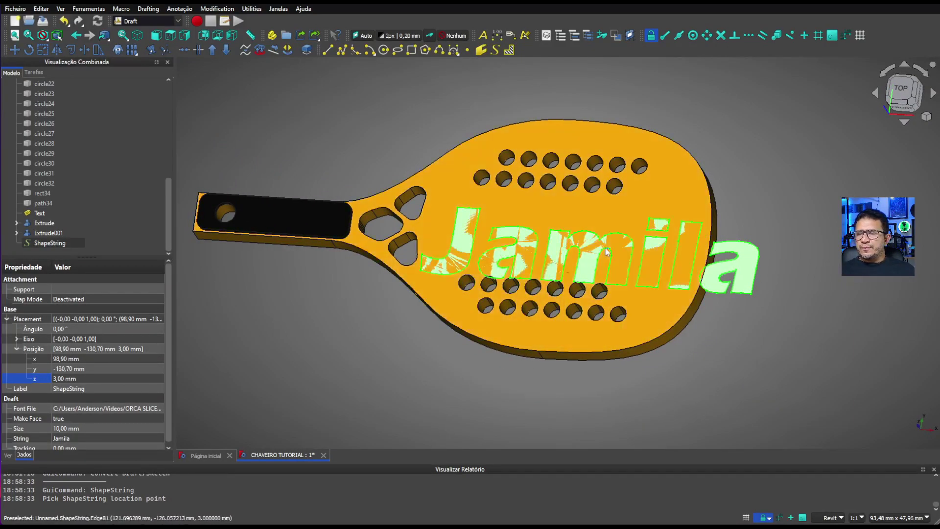
shift+middle_drag(379, 128, 381, 128)
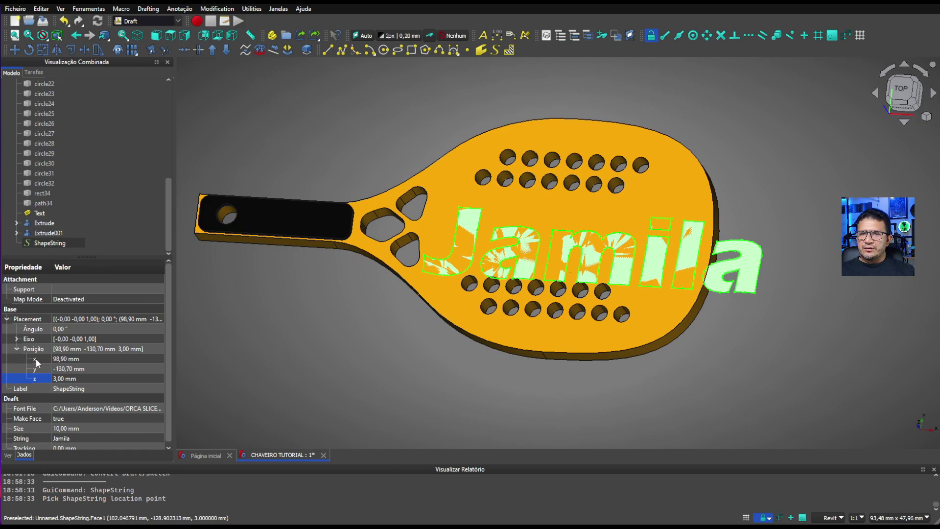
Try shifting the name text along X, restore it to 98.90 mm, and set its Y position to -129.70 mm.
click(106, 361)
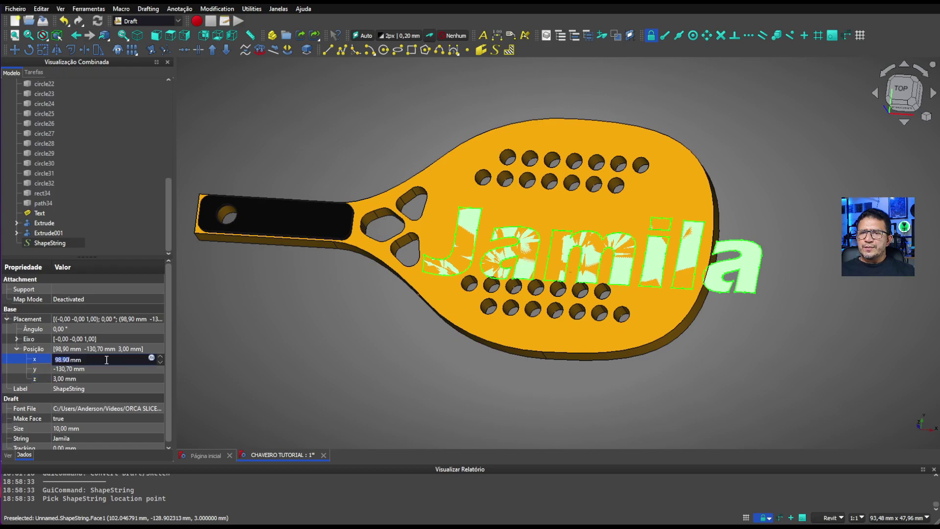
click(161, 358)
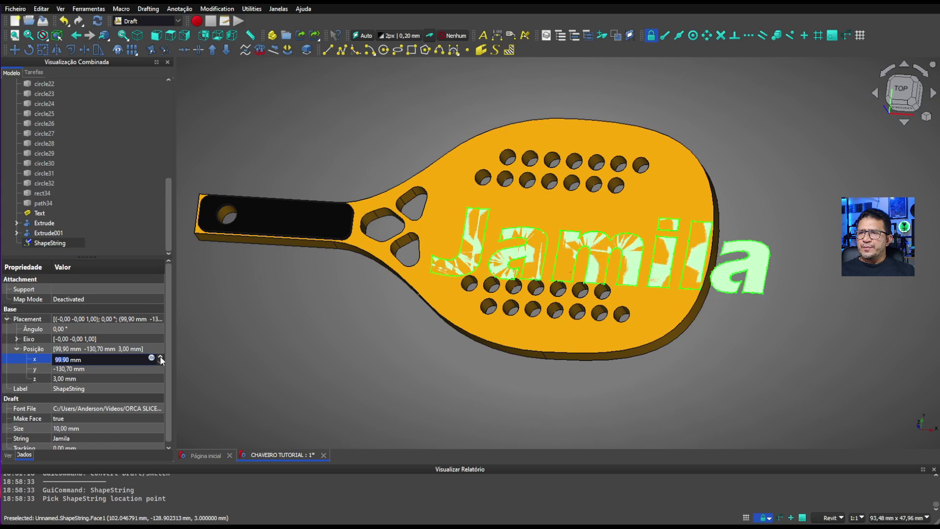
click(161, 362)
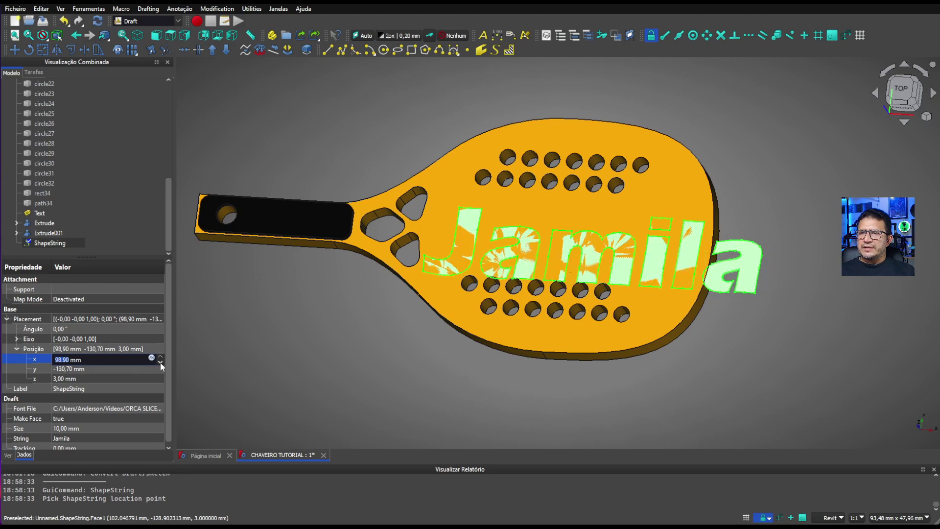
click(107, 370)
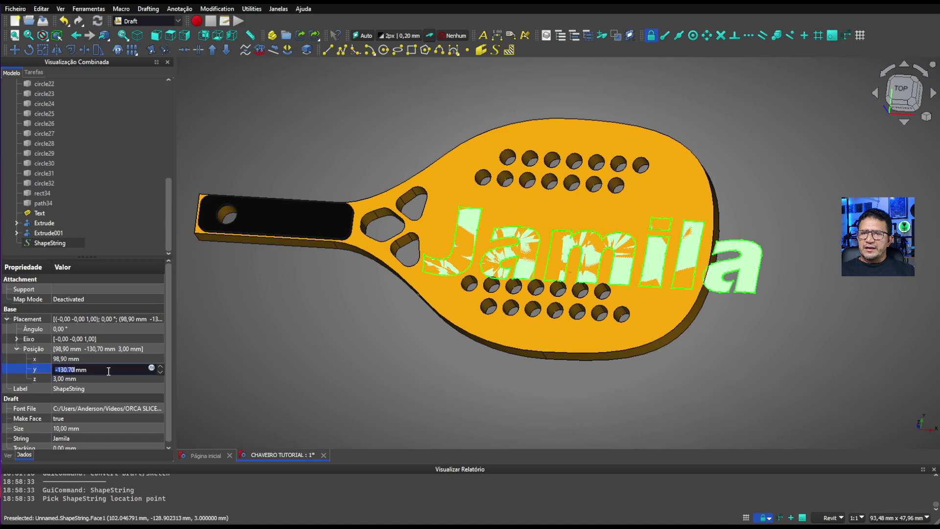
click(161, 367)
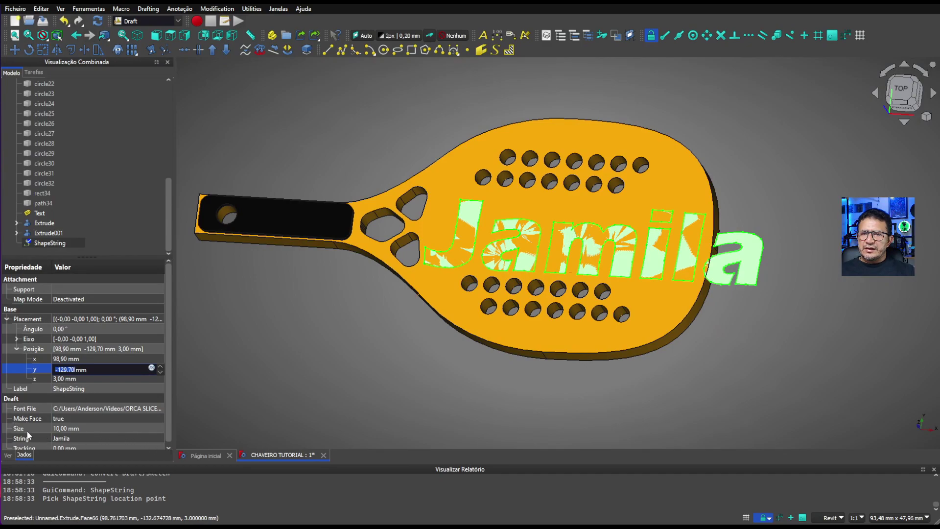
Try a size of 8.4 mm for the name text, and settle on a size of 8.2 mm.
click(85, 430)
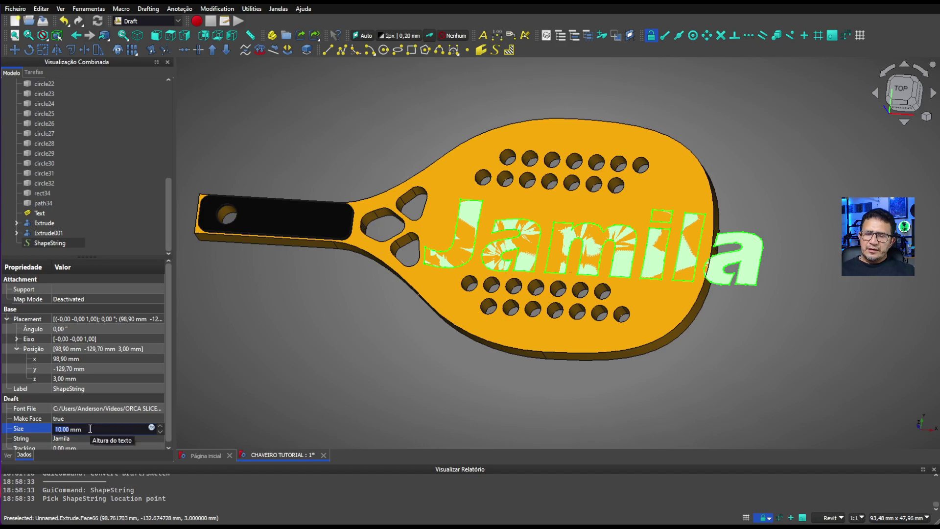
text(8.1)
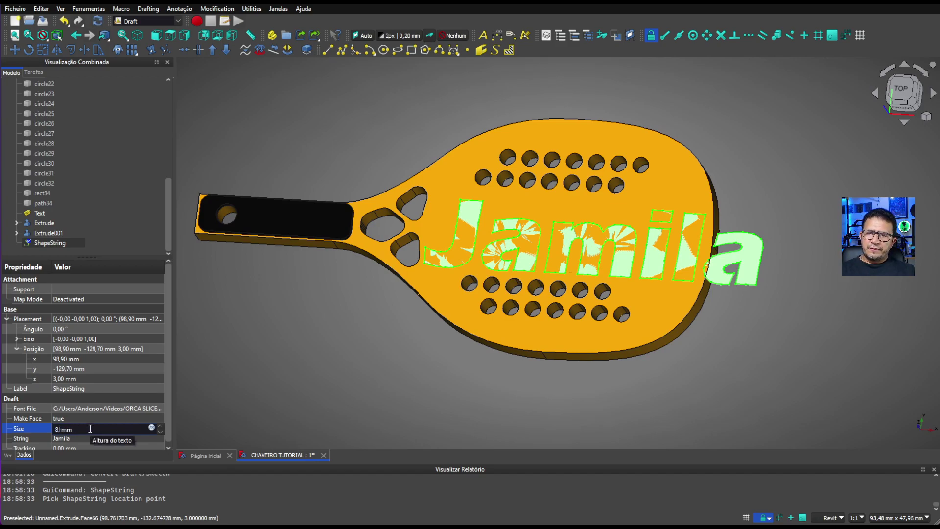
text(4)
key(Return)
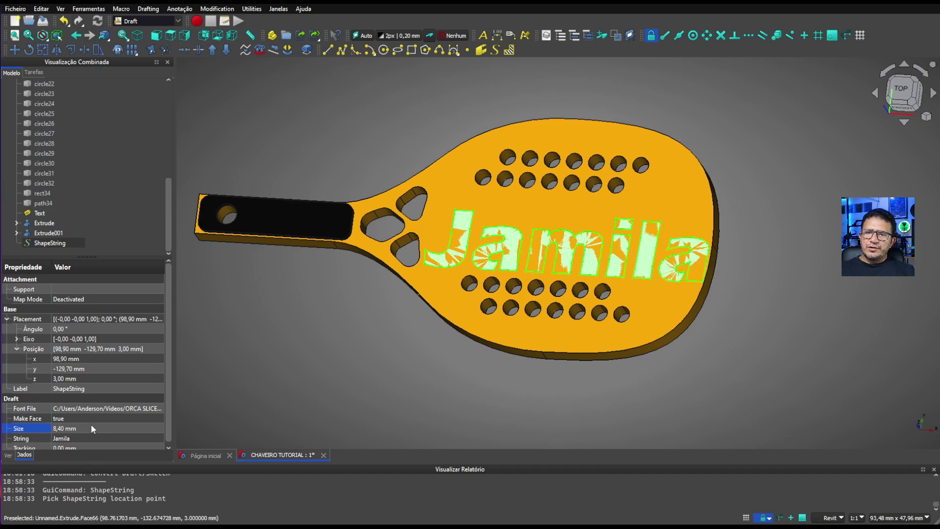
click(93, 428)
text(8.2)
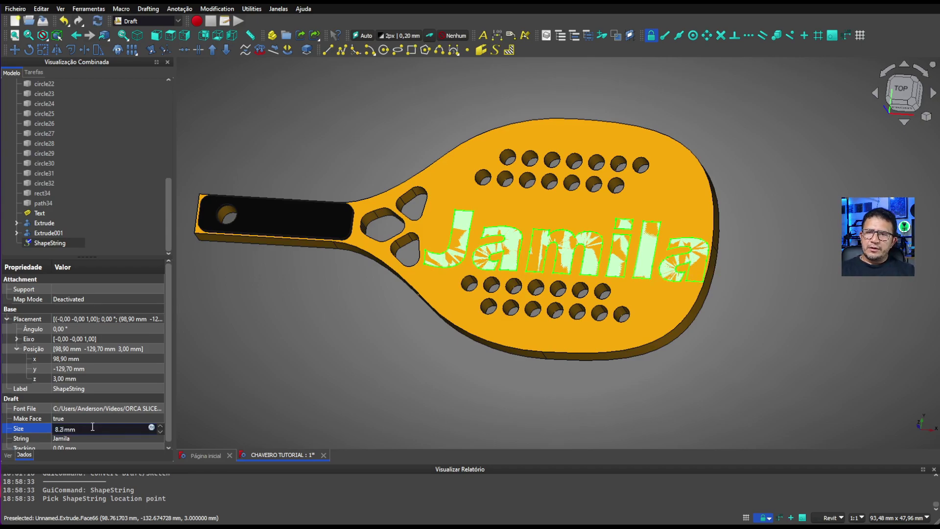
key(Return)
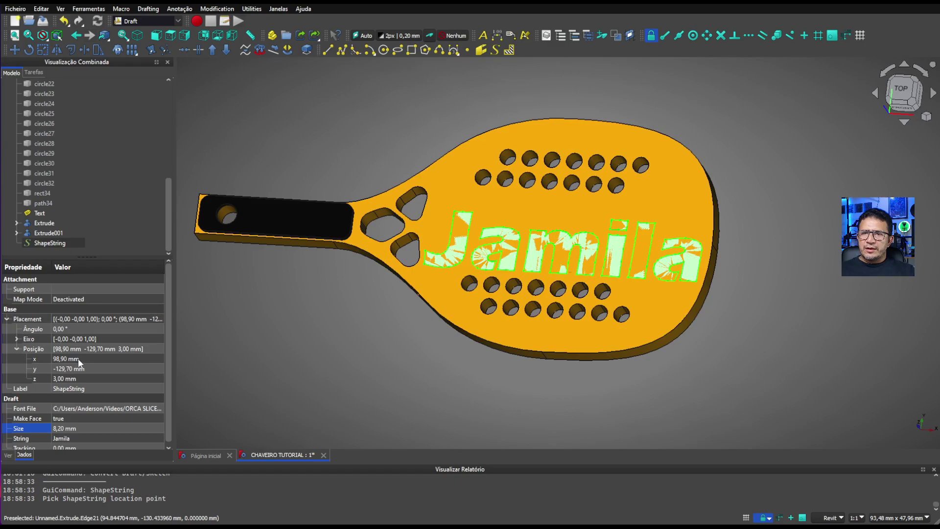
Set the name text's Y position to -128.70 mm and save the document.
click(111, 368)
click(160, 366)
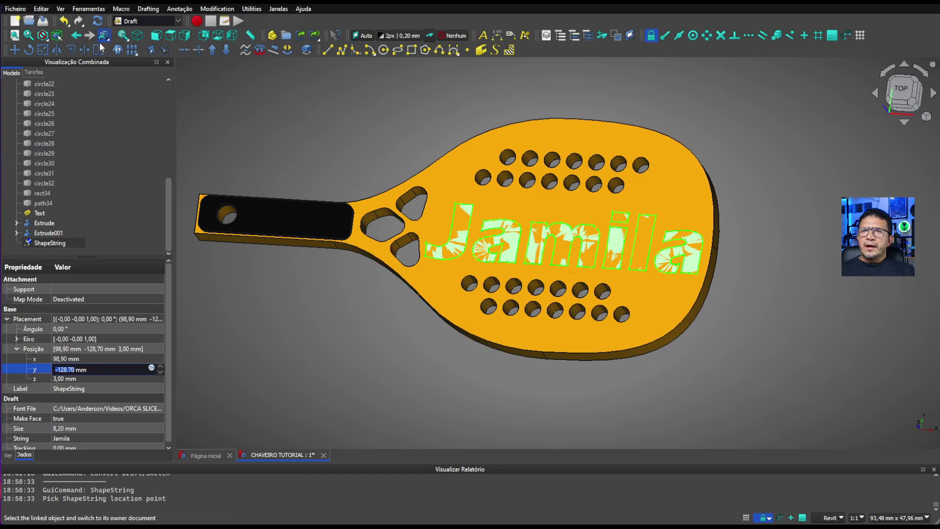
click(43, 22)
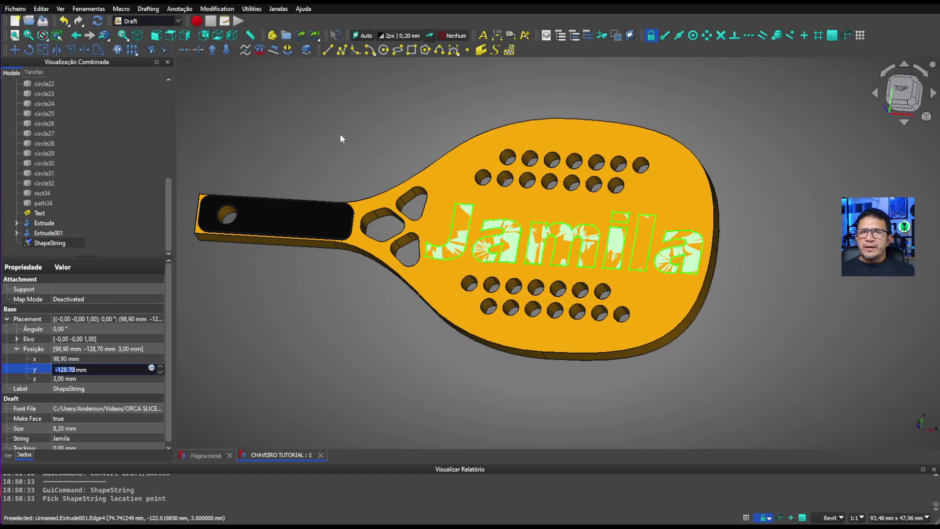
Extrude the name text 0.6 mm along its normal in the Part workbench.
middle_drag(326, 143, 329, 149)
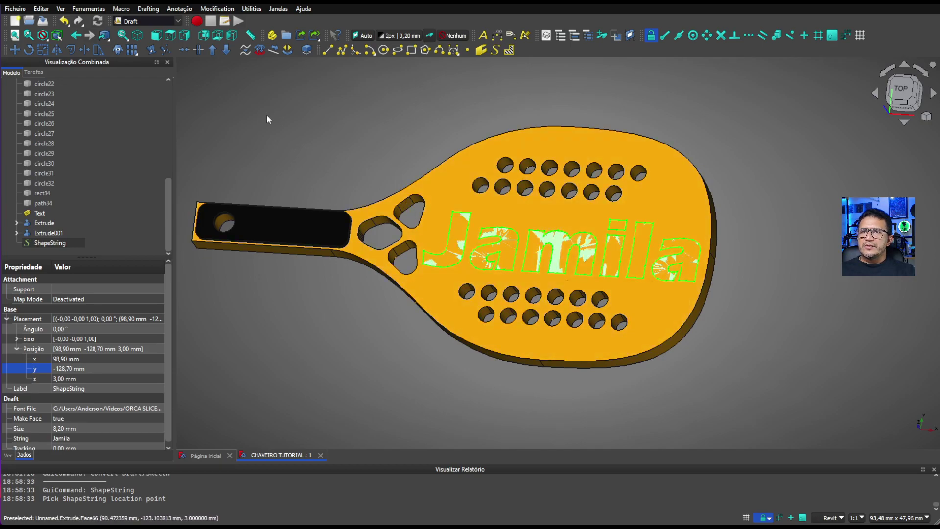
click(178, 21)
click(130, 86)
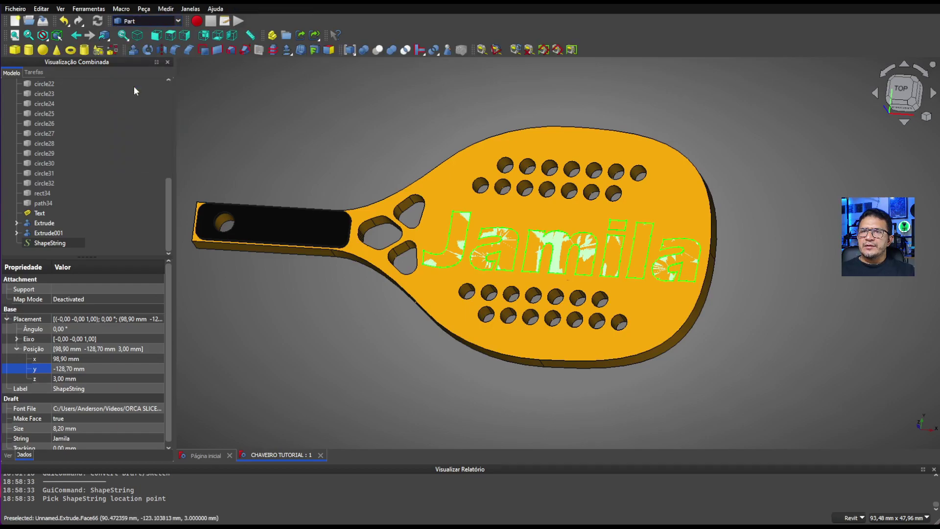
click(134, 50)
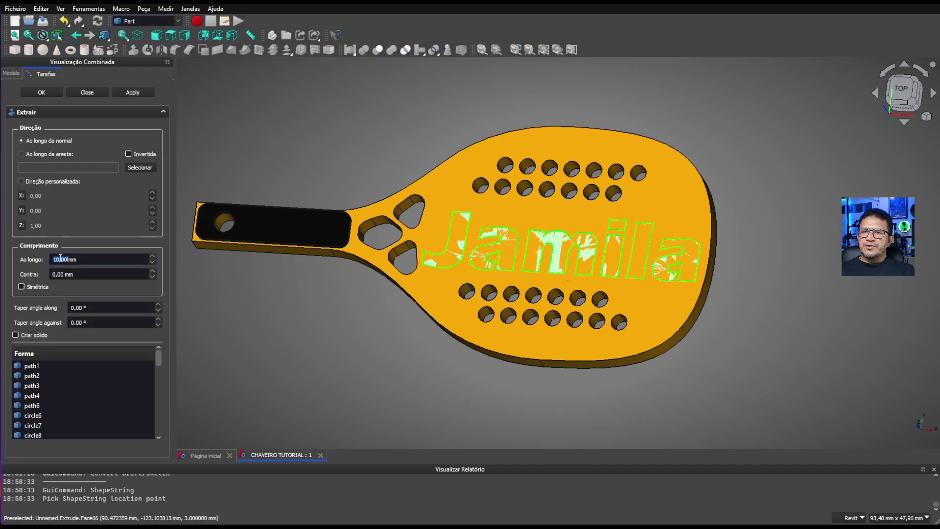
text(0.3)
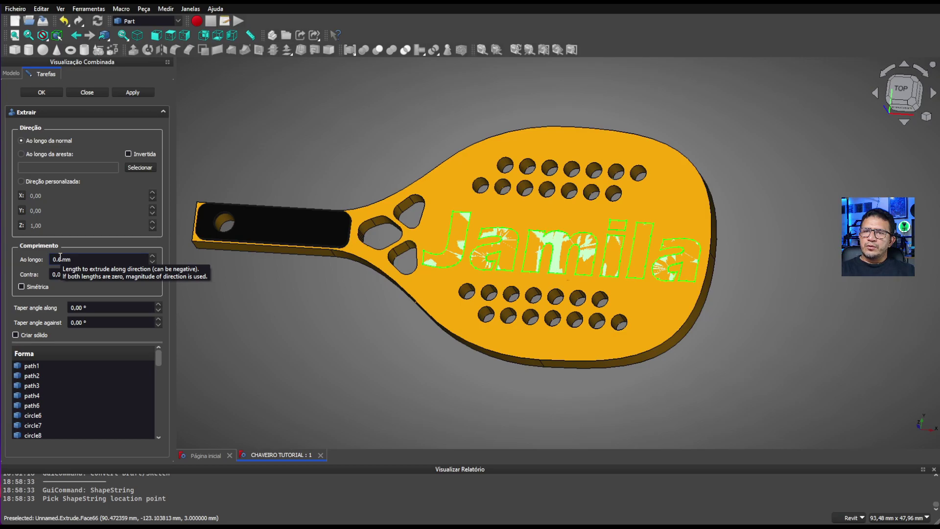
key(Return)
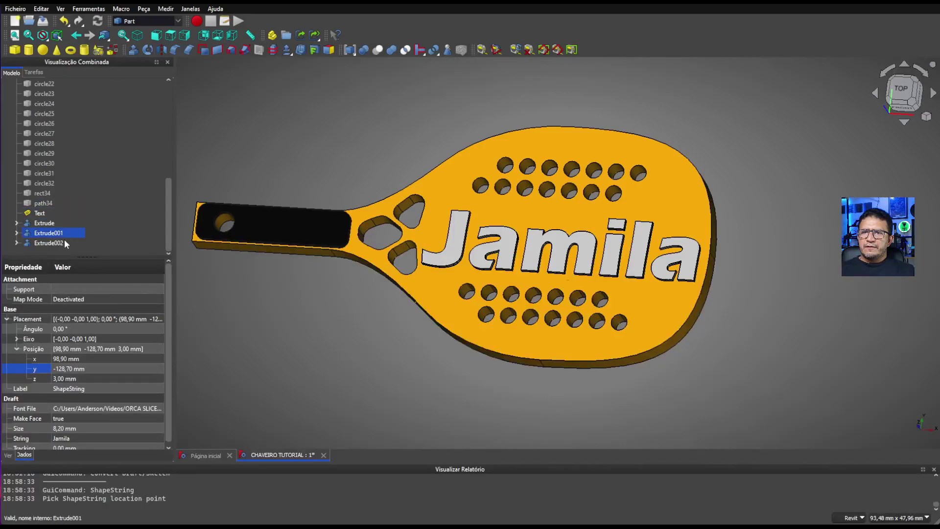
Set the shape color of the extruded name text to black.
click(49, 244)
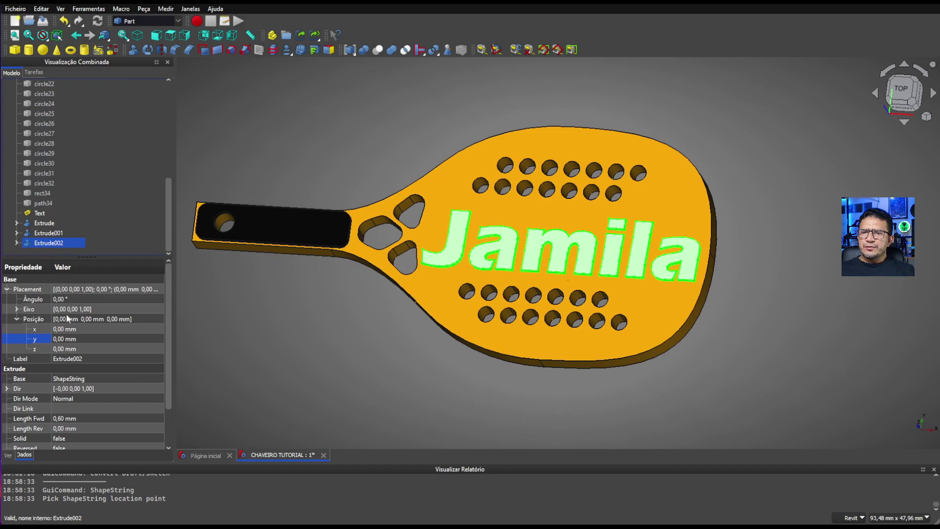
click(8, 455)
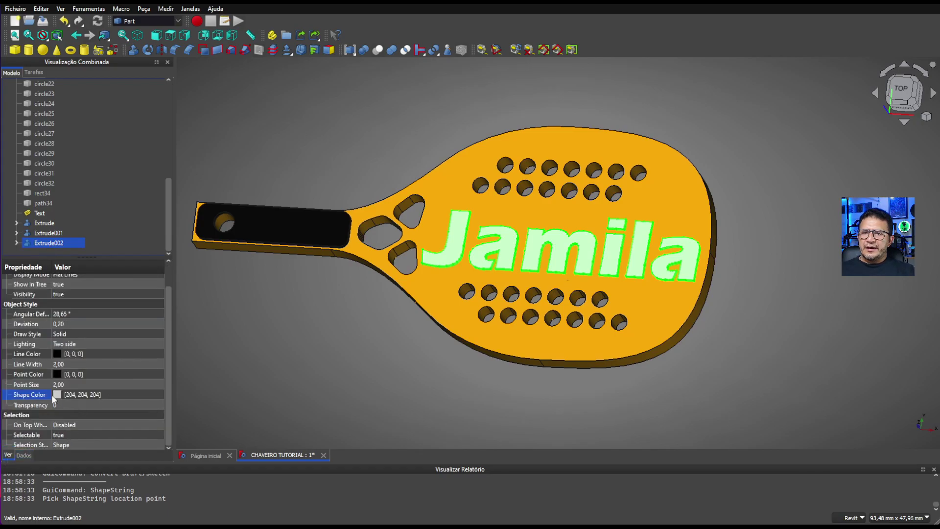
click(86, 394)
click(85, 394)
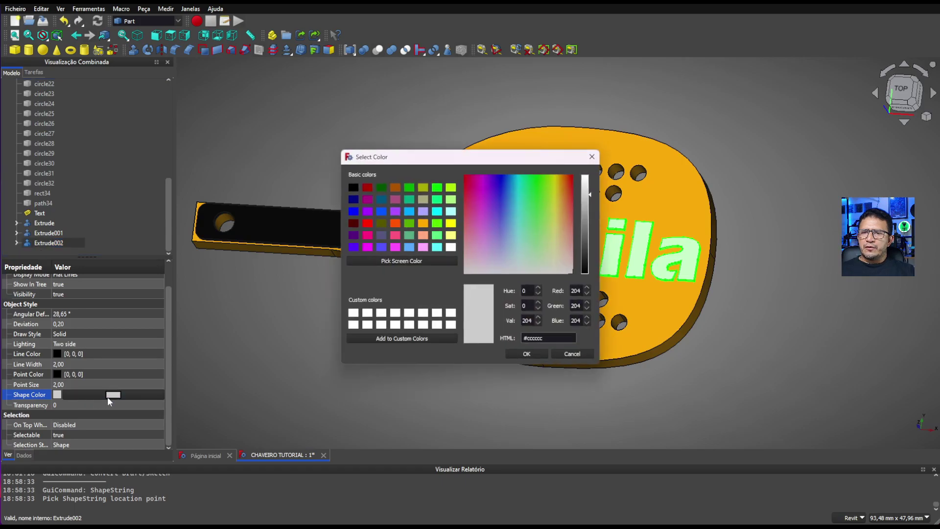
click(354, 187)
click(516, 353)
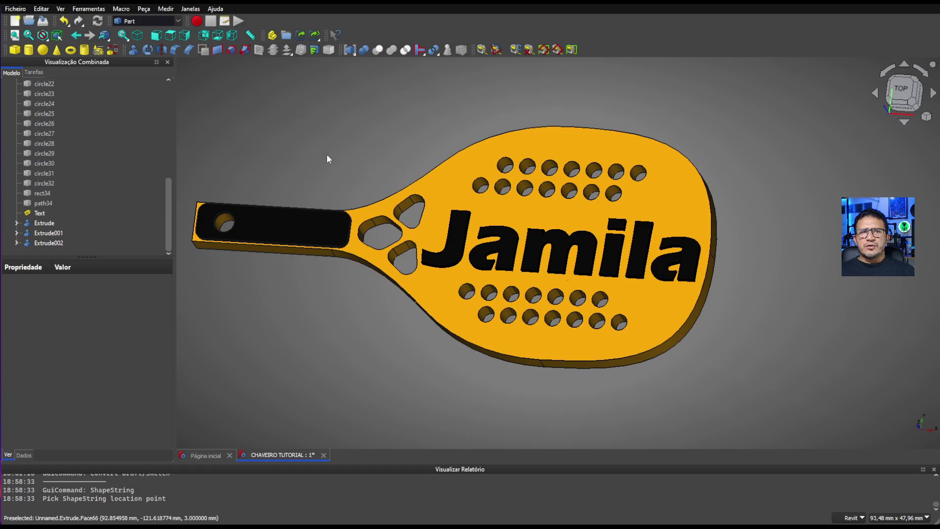
Rename the orange racket body extrusion as LARANJA.
shift+middle_drag(279, 167, 301, 170)
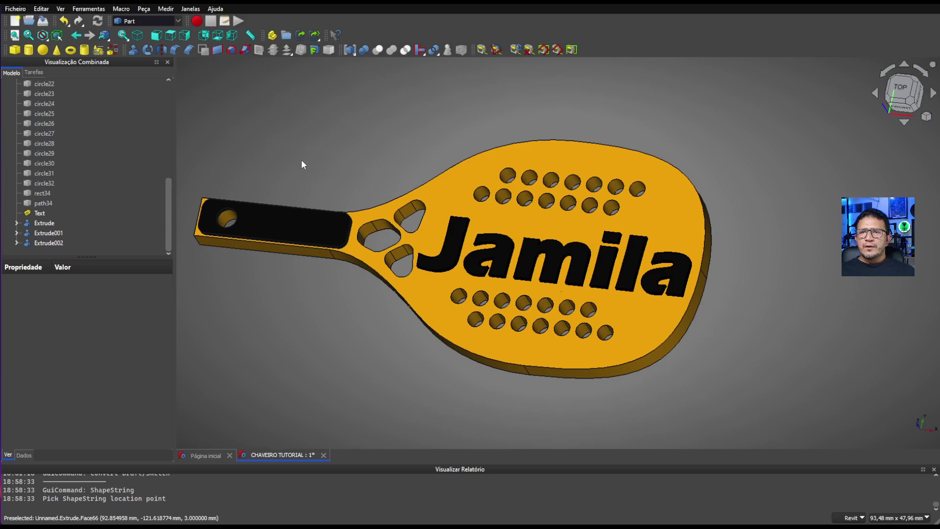
mouse_move(281, 165)
middle_down()
mouse_move(276, 175)
mouse_move(258, 161)
mouse_move(269, 172)
middle_up()
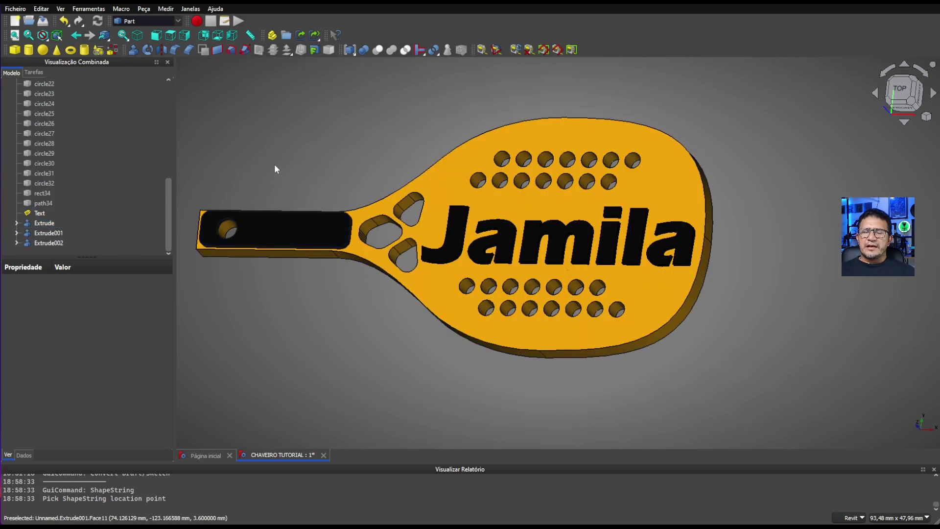
click(45, 225)
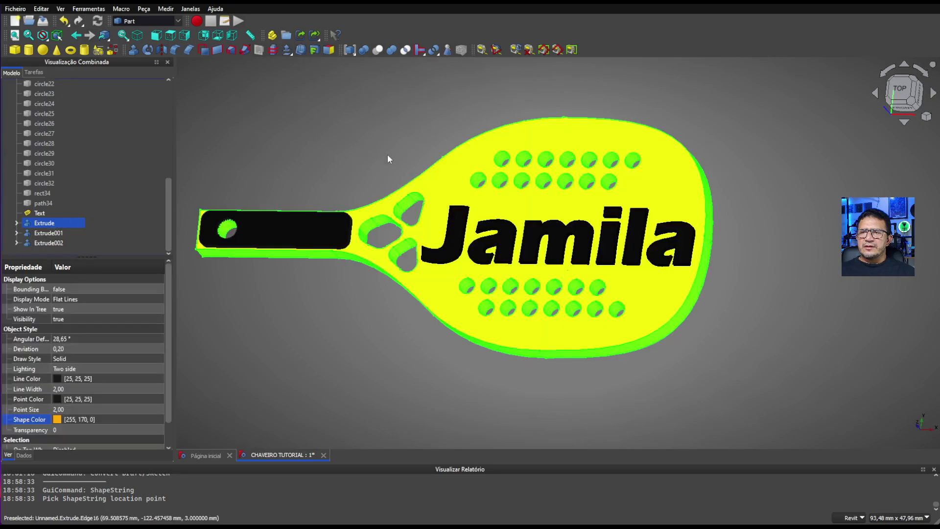
right_click(45, 226)
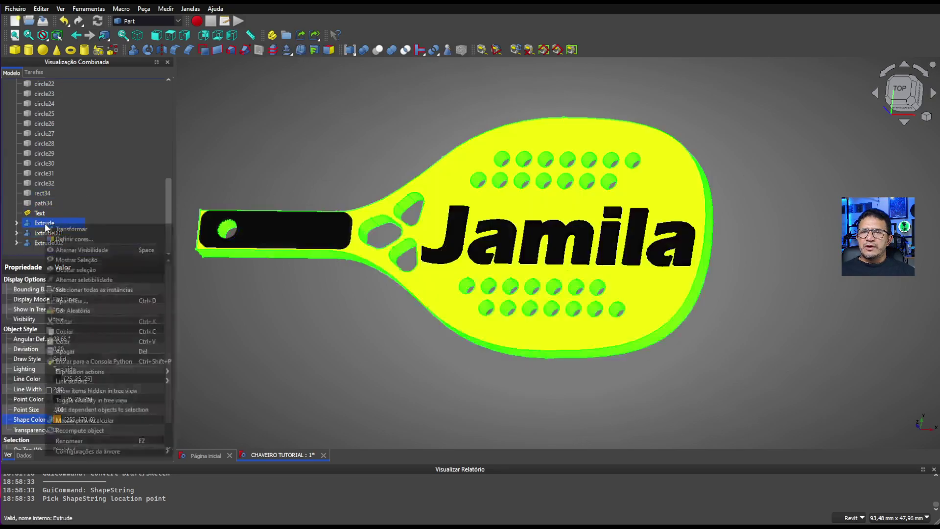
click(113, 441)
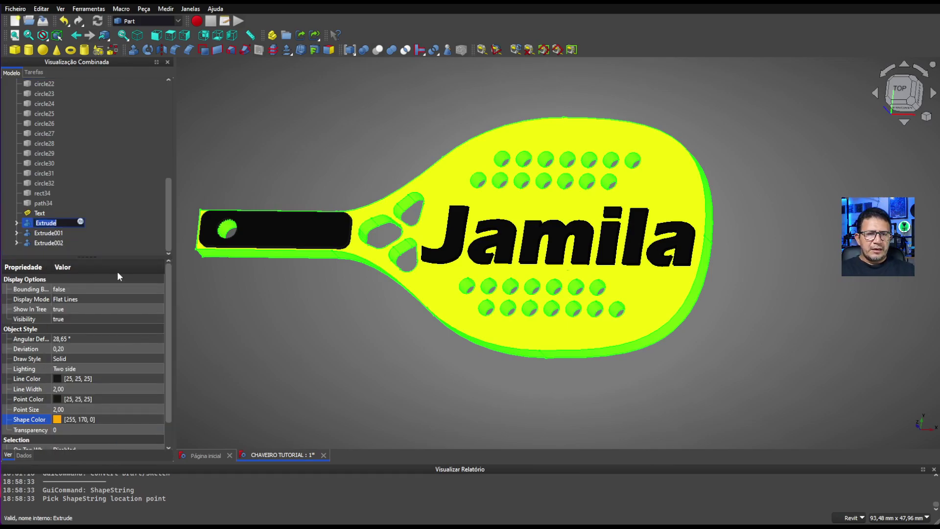
text(l)
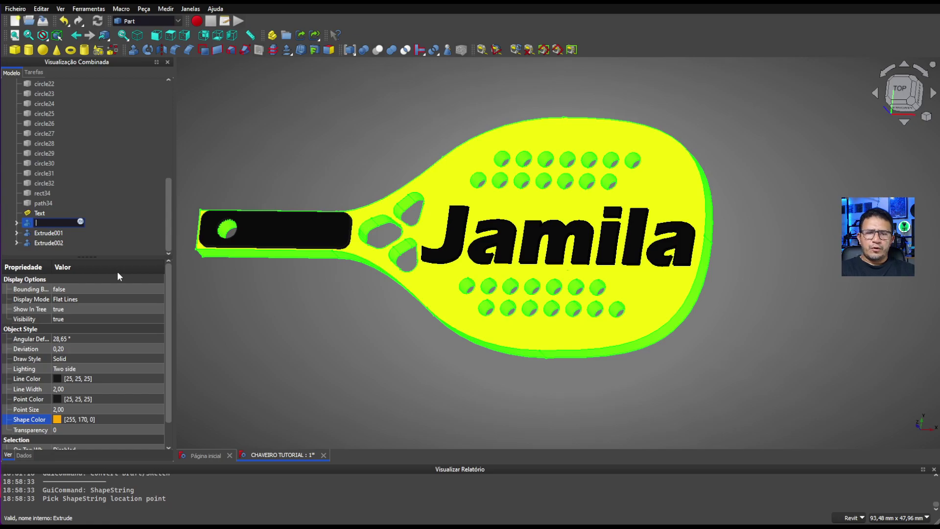
text(LARAN)
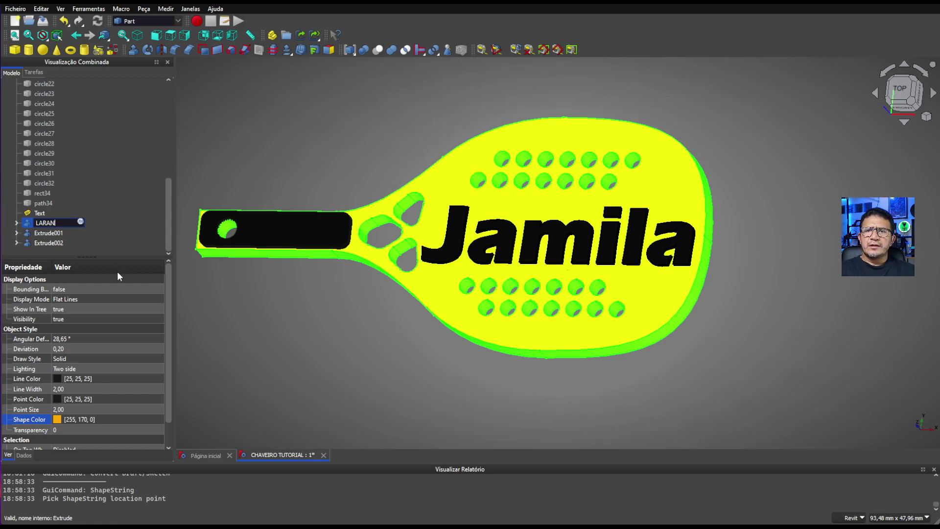
text(JA)
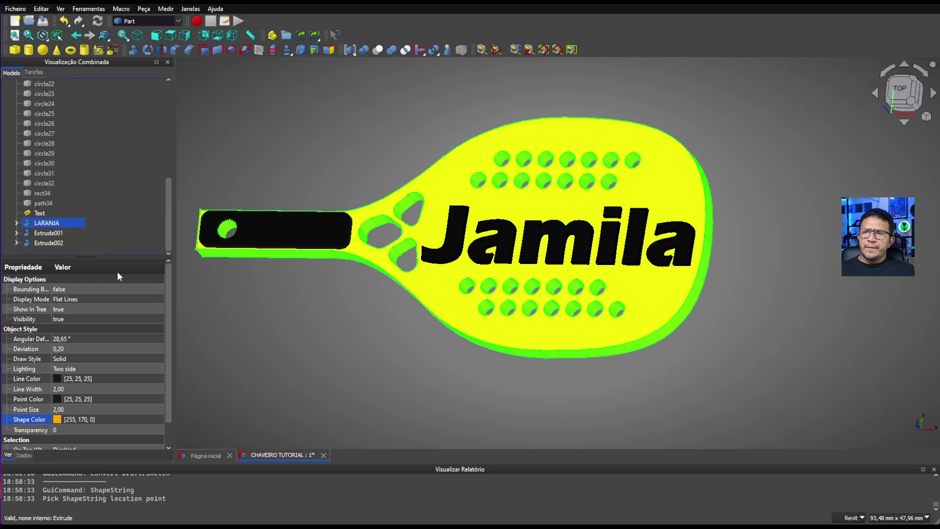
Rename the black handle extrusion as CABO PRETO.
click(46, 232)
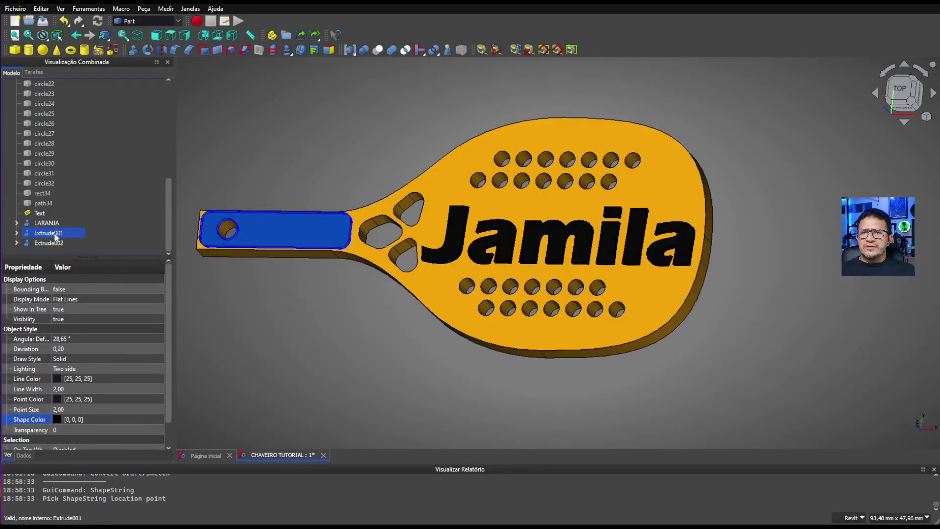
right_click(52, 233)
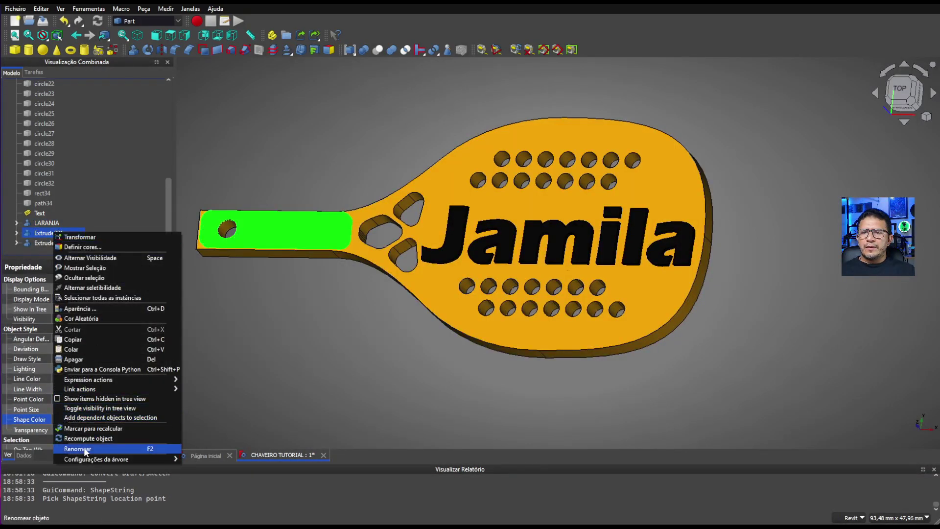
click(77, 449)
text(CABO PRETO)
key(Return)
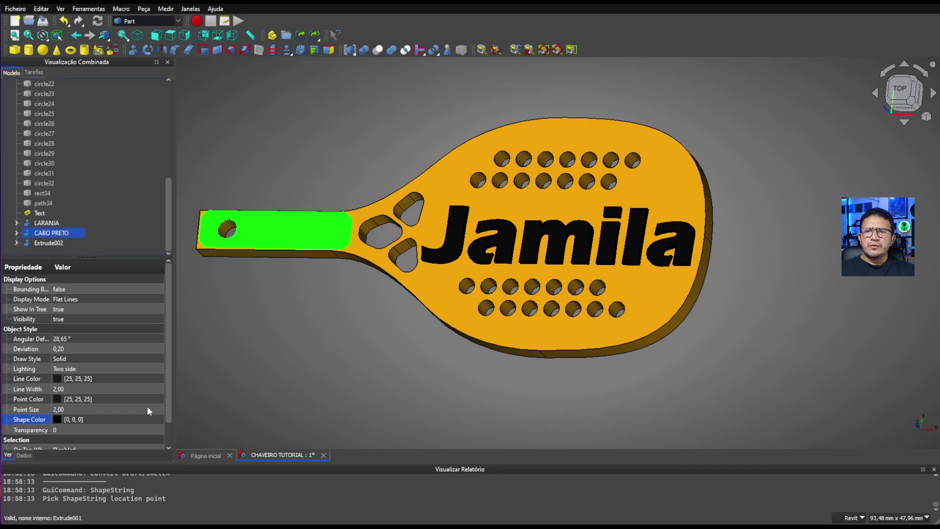
Rename the extruded name text as NOME PRETO and save the document.
click(49, 242)
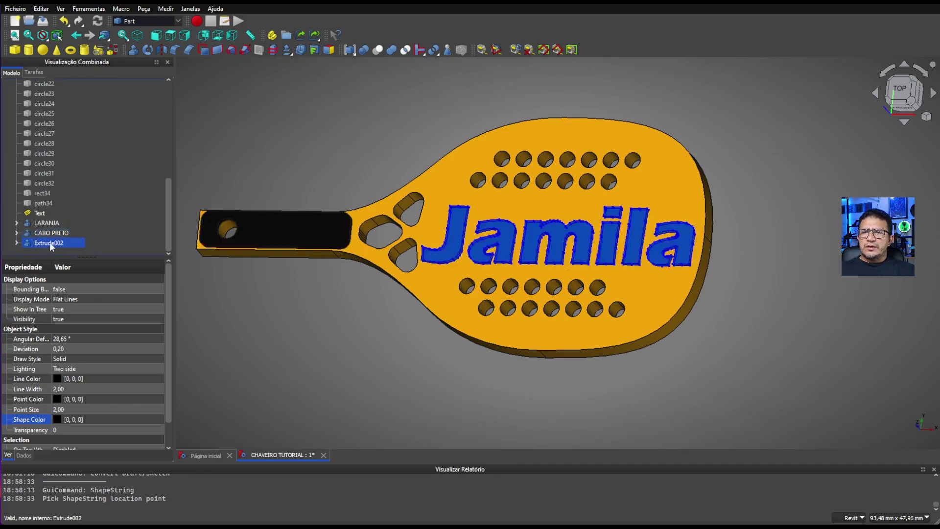
right_click(49, 243)
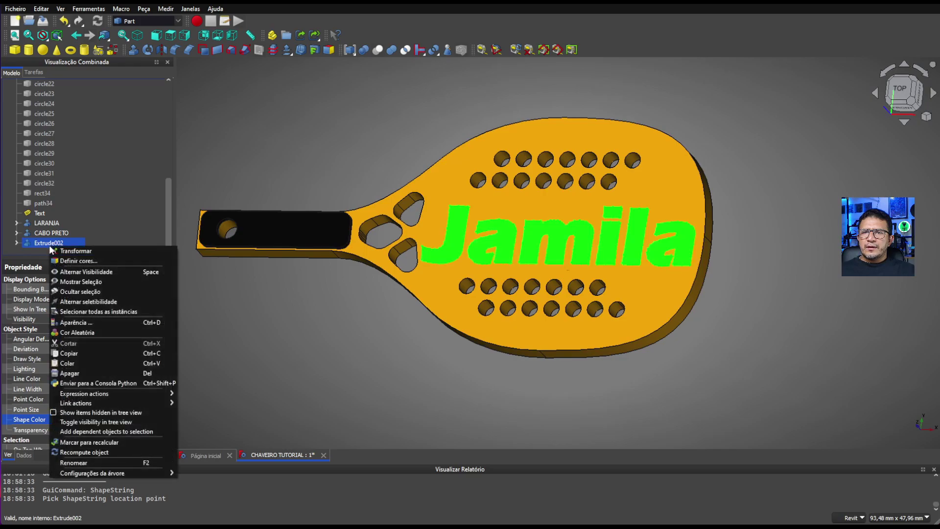
click(93, 462)
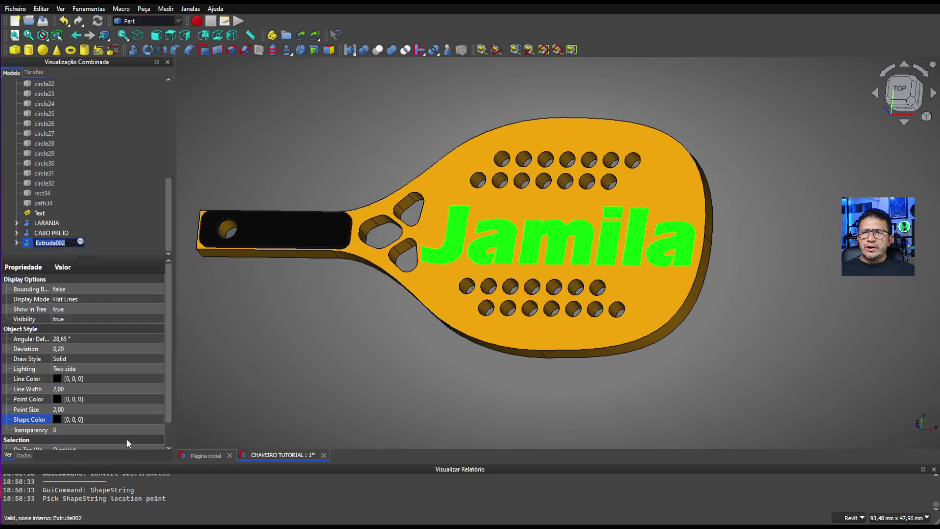
text(NO)
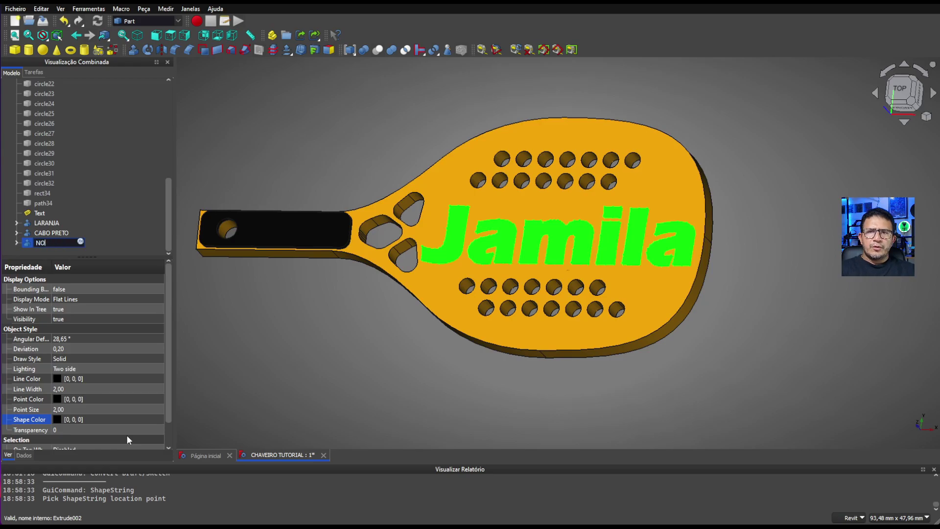
text(ME PRETO)
key(Return)
click(266, 156)
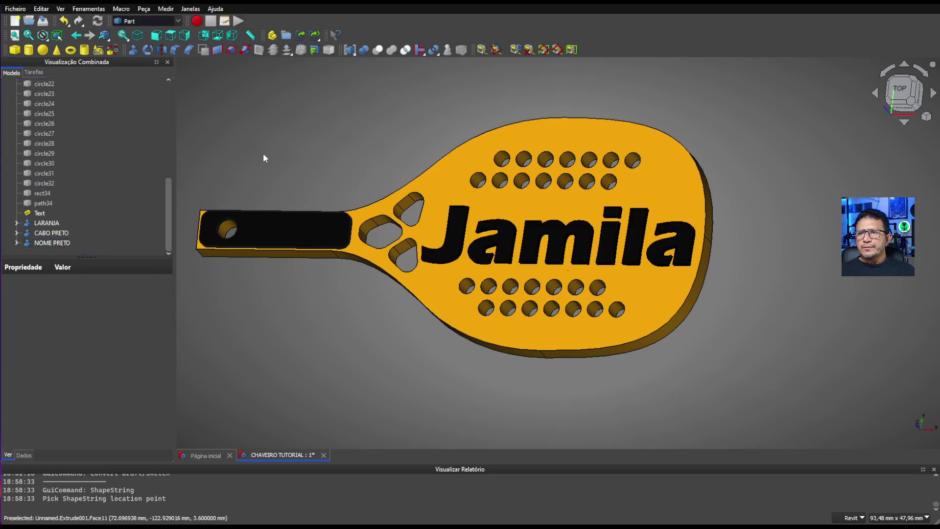
click(43, 21)
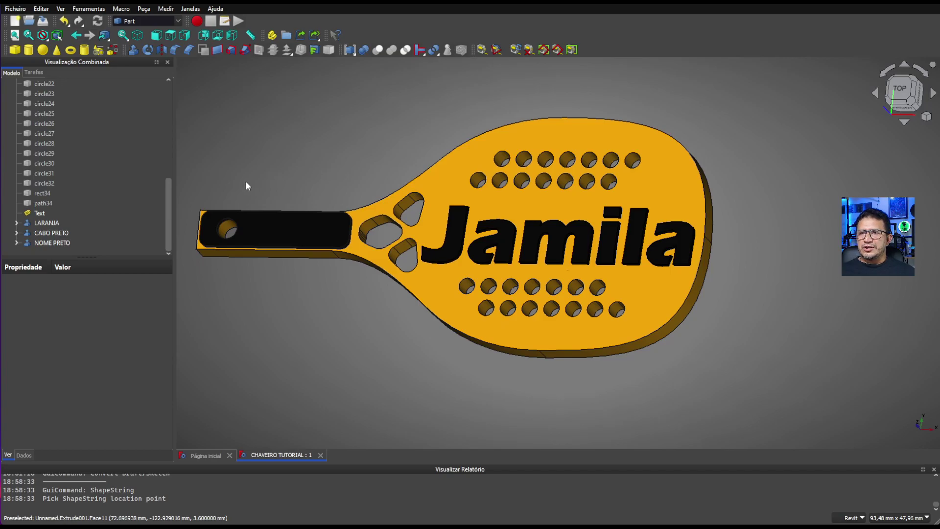
Replace the string of the ShapeString inside NOME PRETO with a different first name.
shift+middle_drag(226, 190, 230, 187)
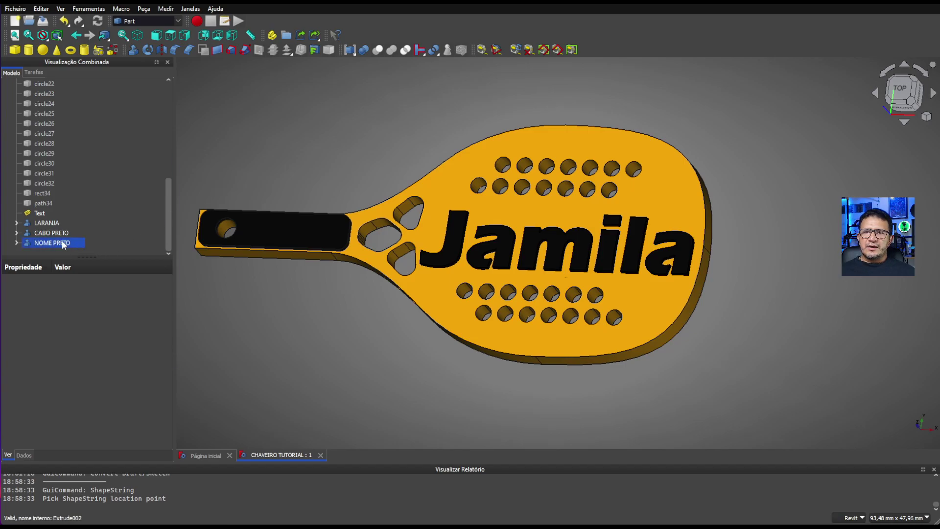
click(29, 243)
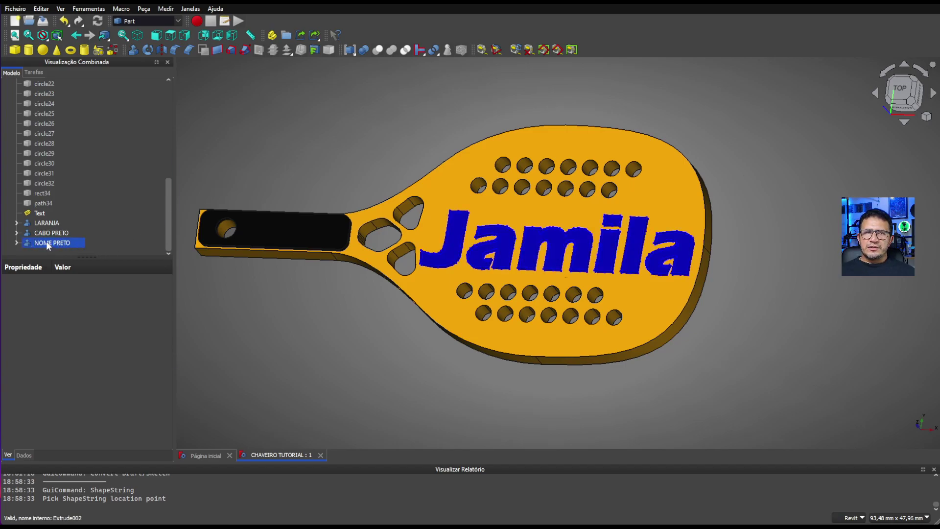
click(47, 243)
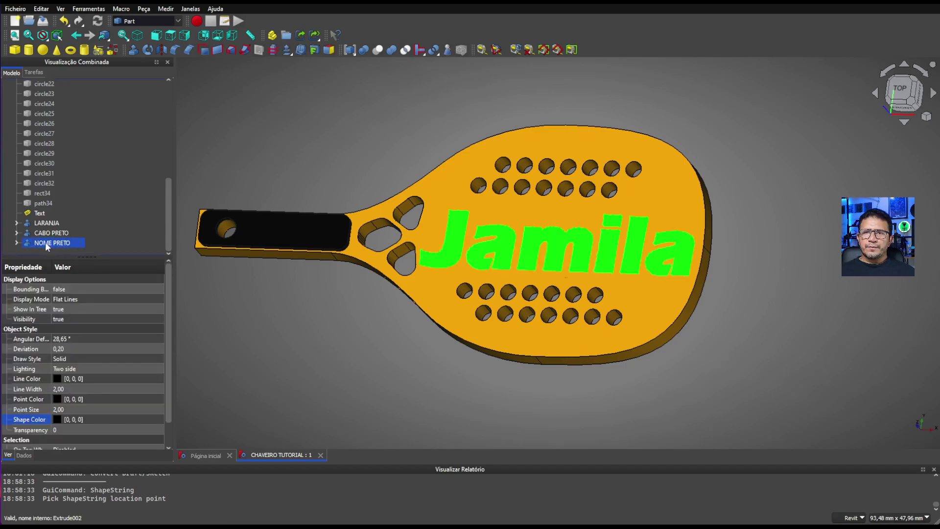
click(16, 244)
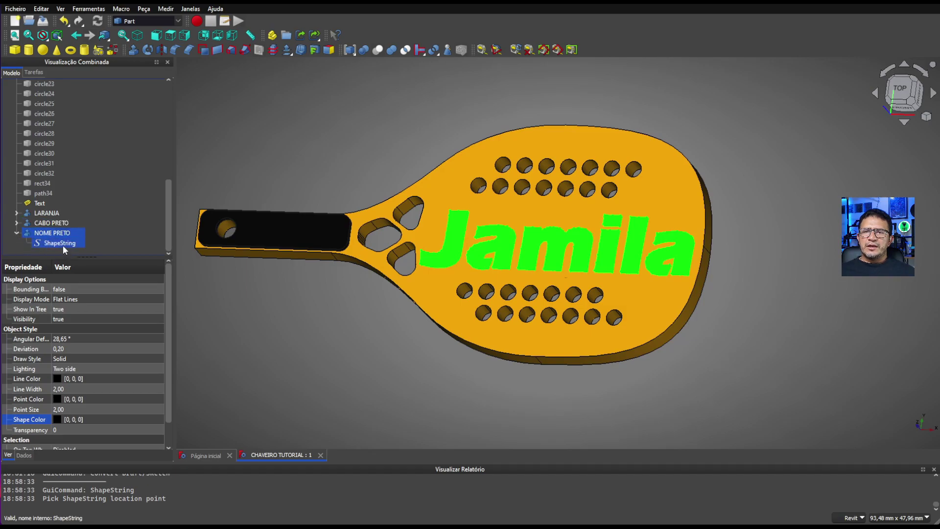
click(50, 243)
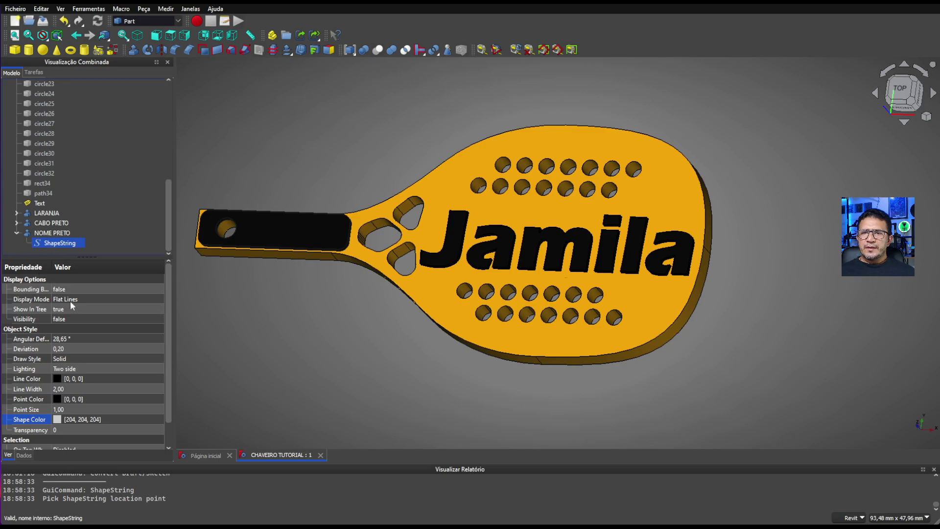
click(25, 454)
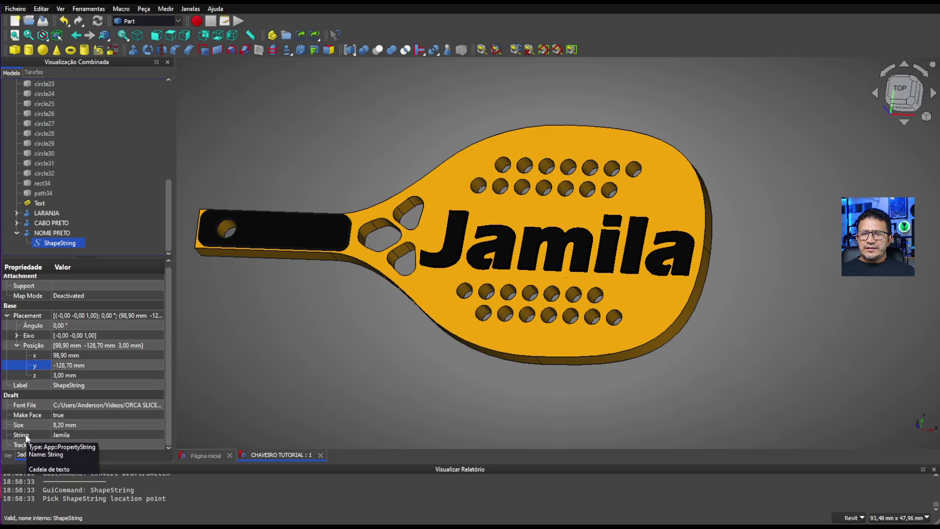
click(81, 435)
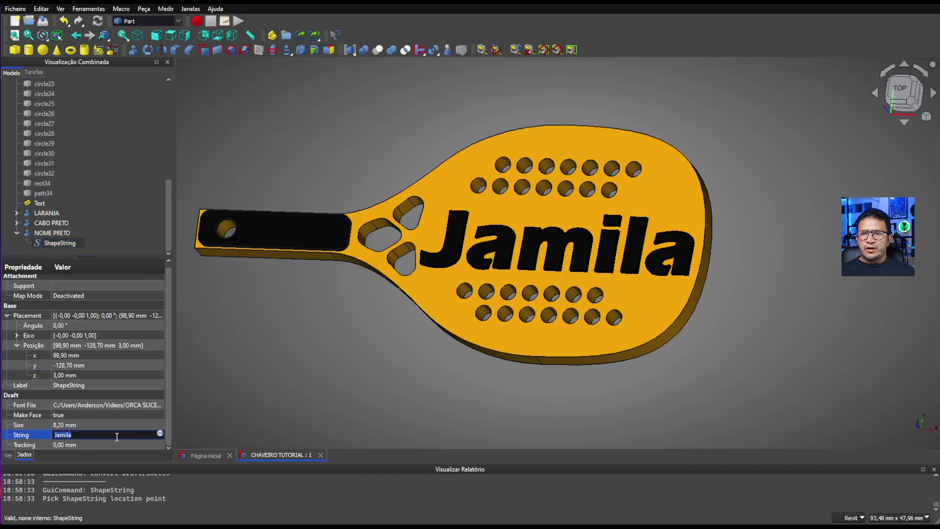
key(BackSpace)
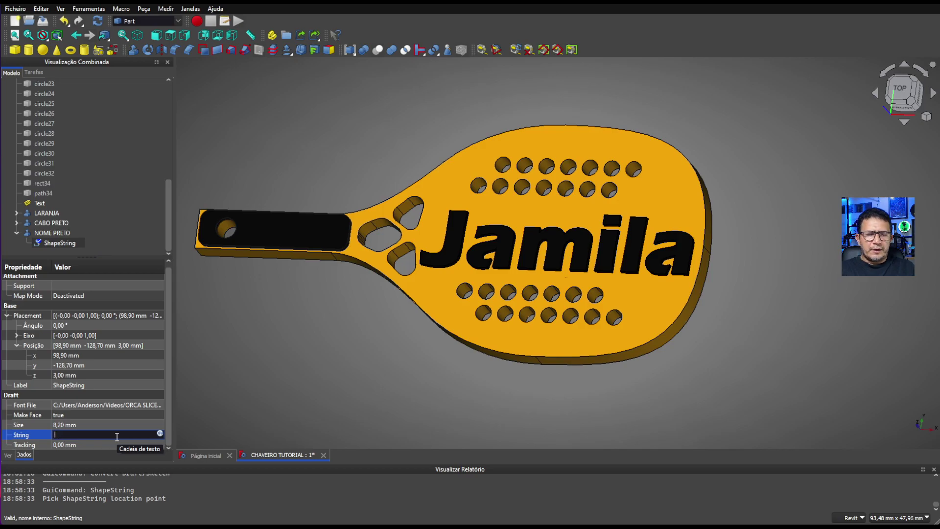
text(LU)
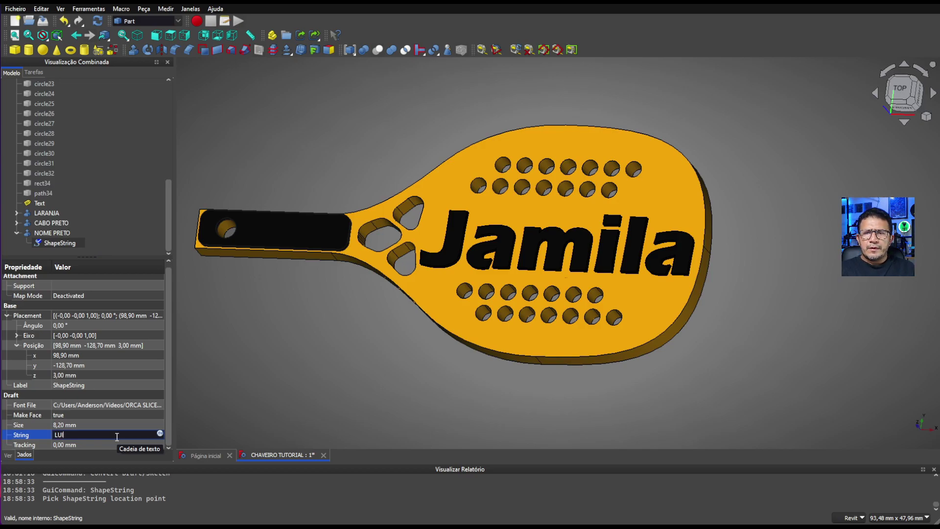
key(BackSpace)
text(uiza)
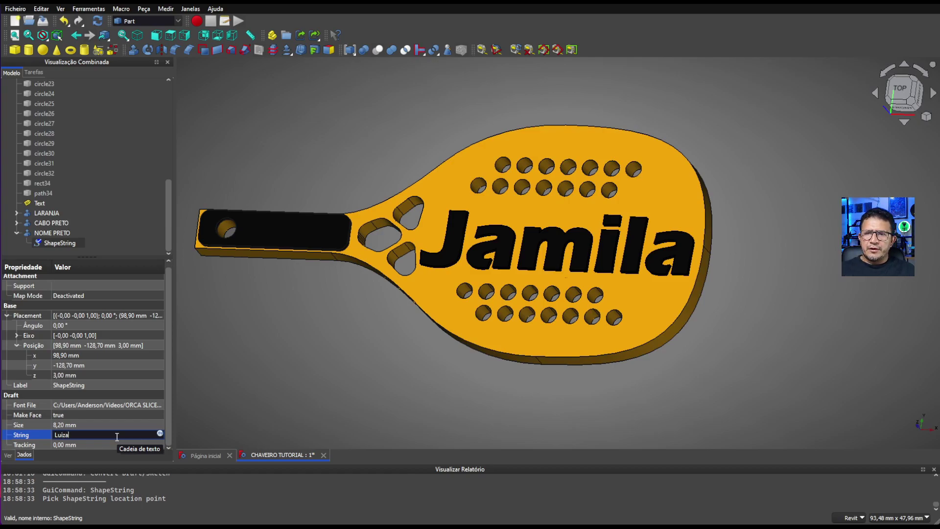
key(Return)
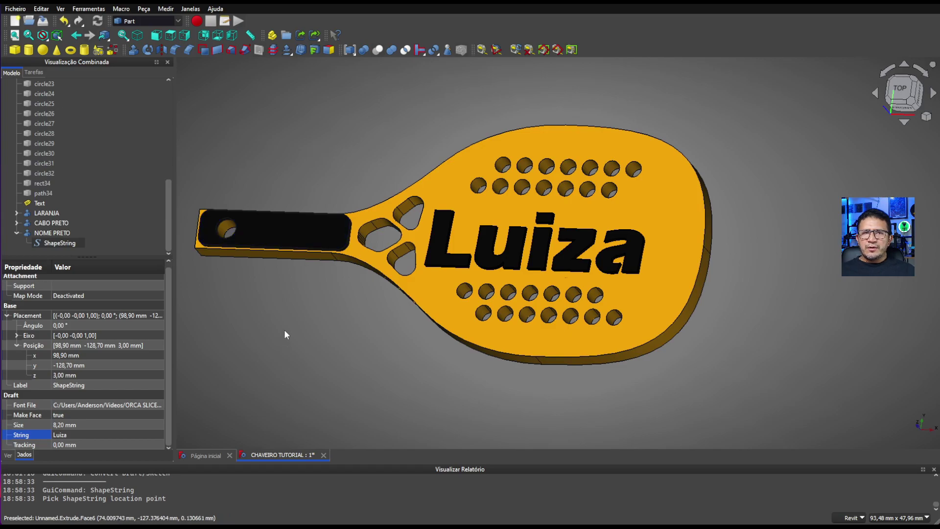
Set the name text's size to 10 mm and its Y position to -129.70 mm.
click(92, 424)
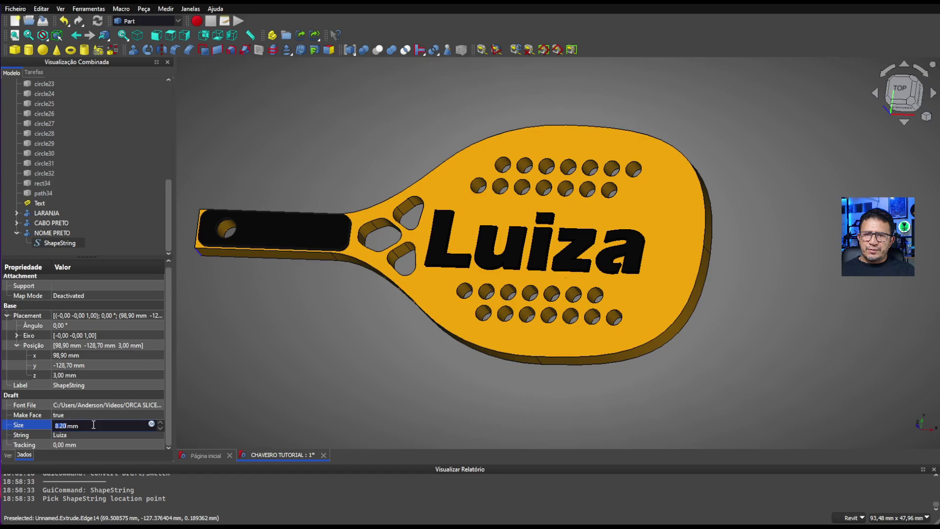
text(10)
key(Return)
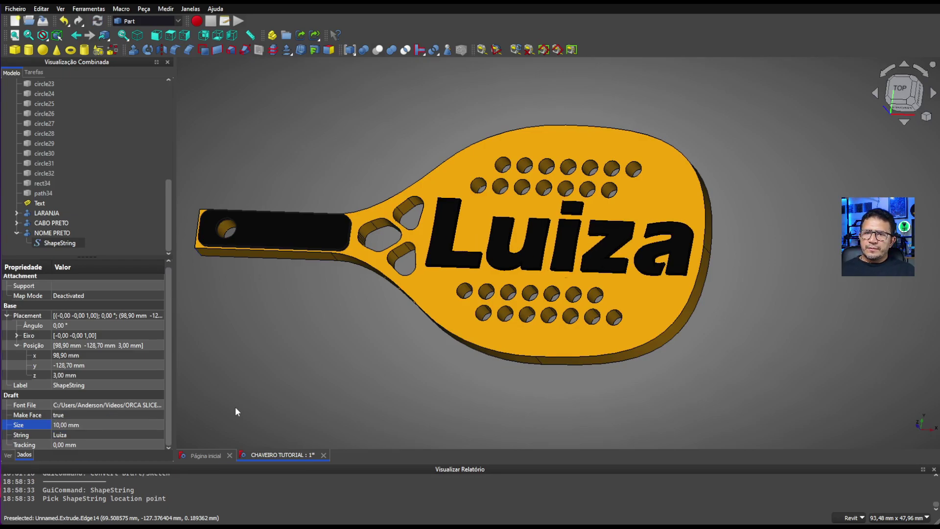
click(113, 364)
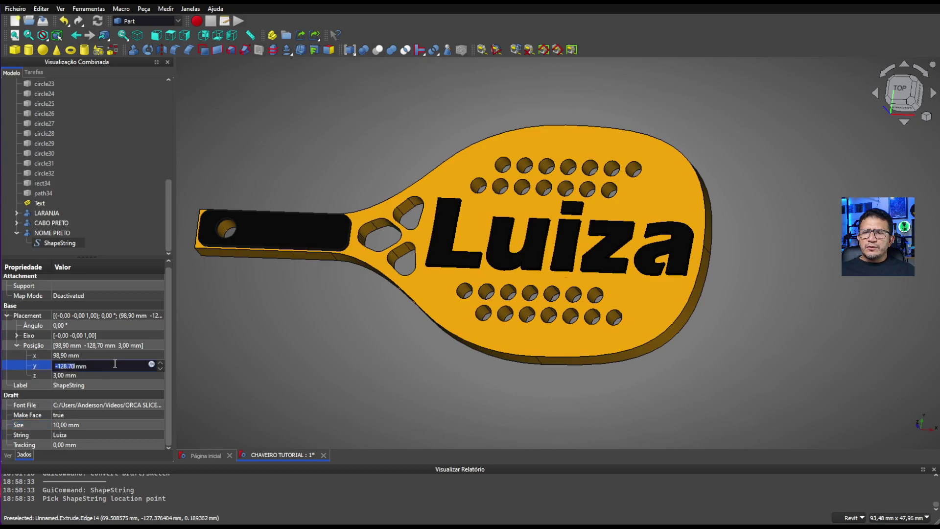
click(160, 369)
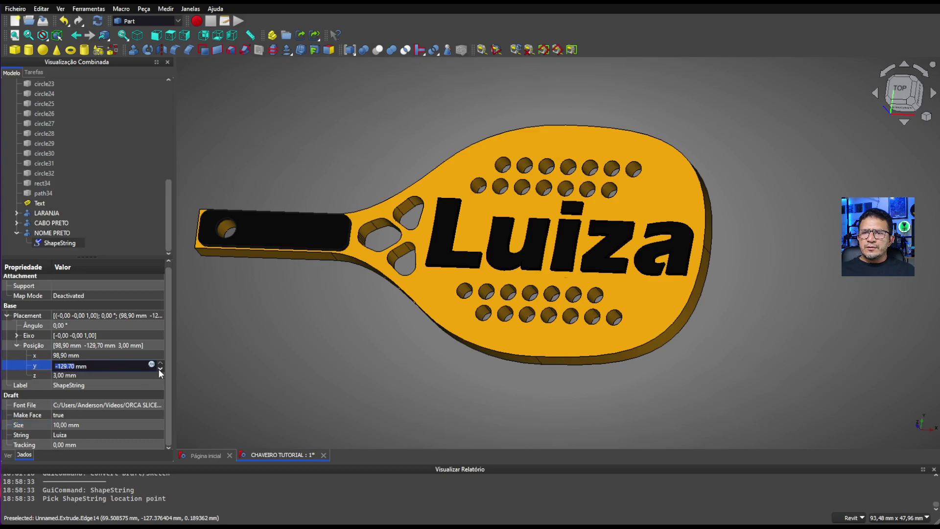
key(Return)
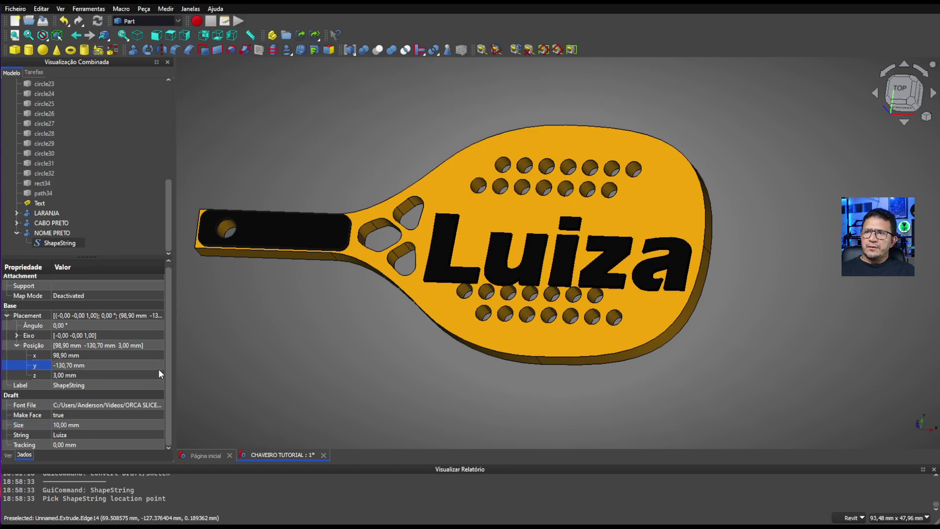
click(152, 366)
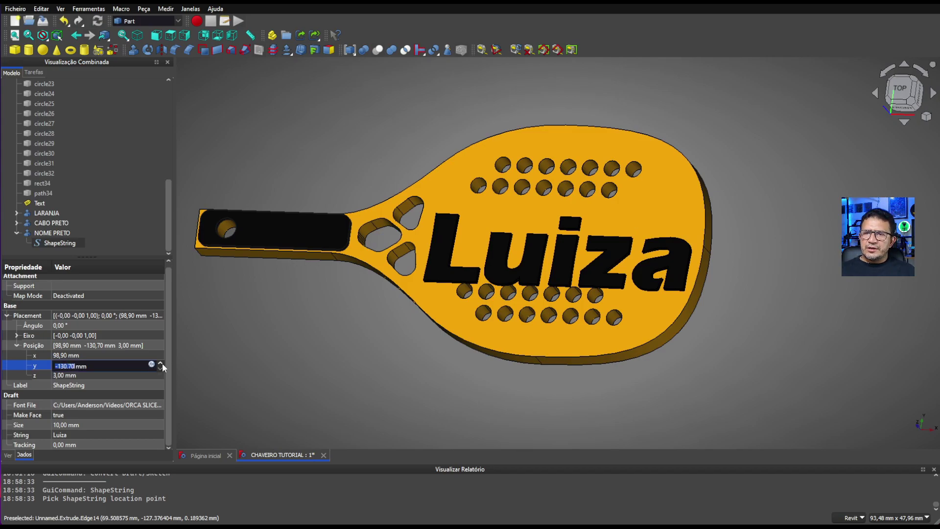
click(161, 363)
key(Return)
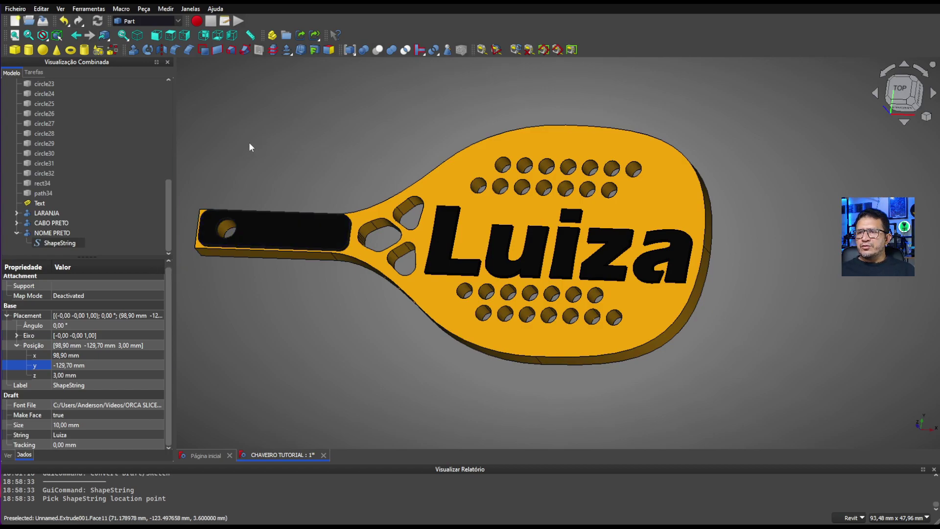
Collapse the NOME PRETO extrusion in the model tree and save the document.
shift+middle_drag(245, 150, 207, 177)
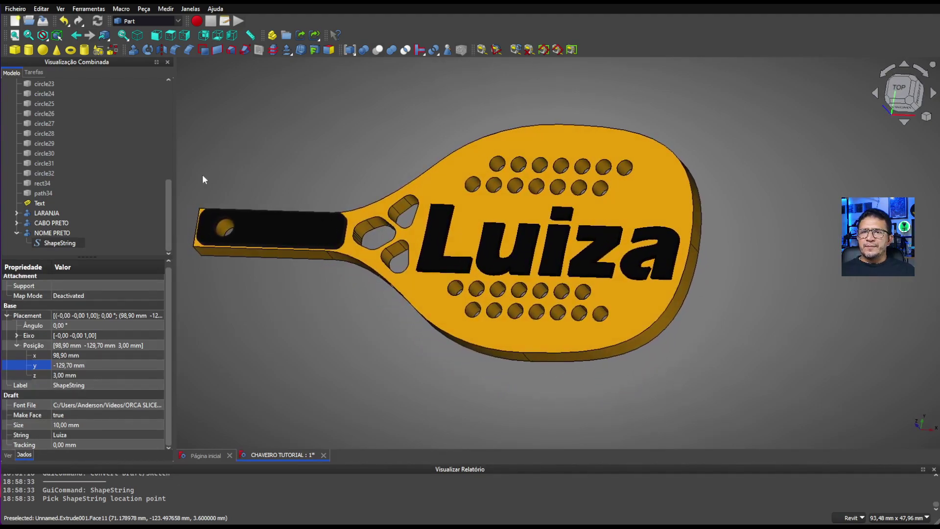
click(16, 233)
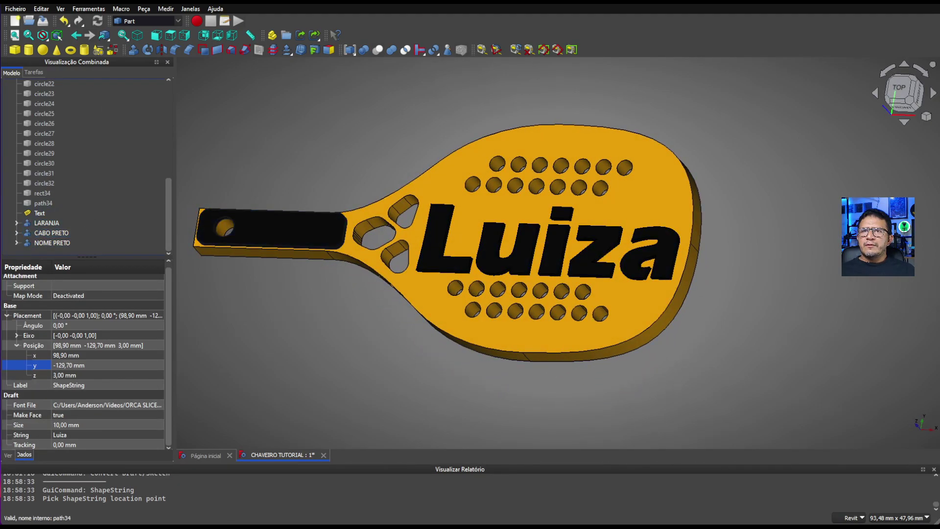
click(43, 20)
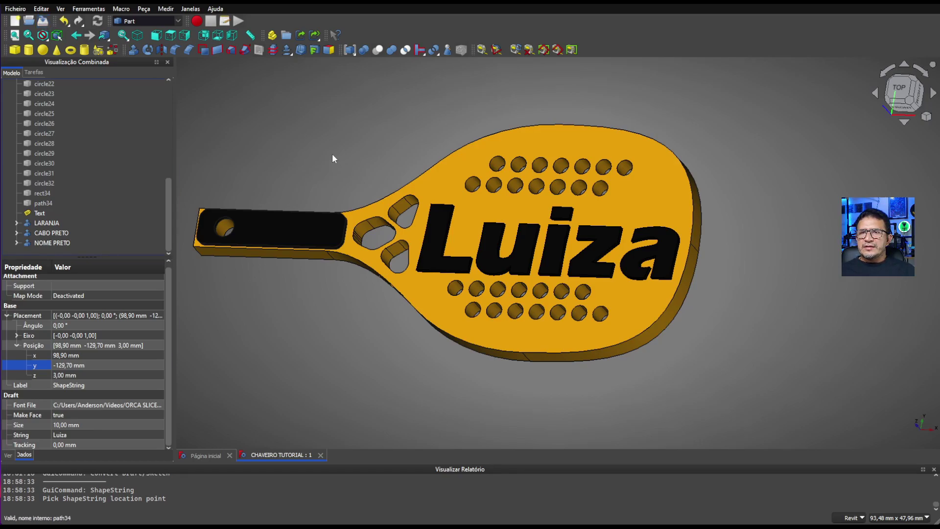
middle_drag(330, 155, 333, 164)
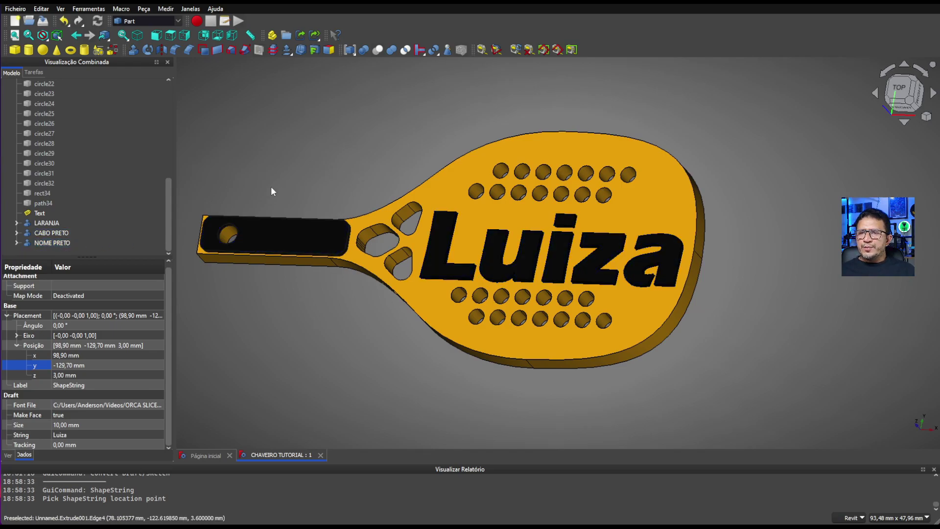
Export the LARANJA, CABO PRETO and NOME PRETO extrusions together to the CHAVEIRO folder as CHAVEIRO TUTORIAL.step in the STEP with colors format.
click(46, 224)
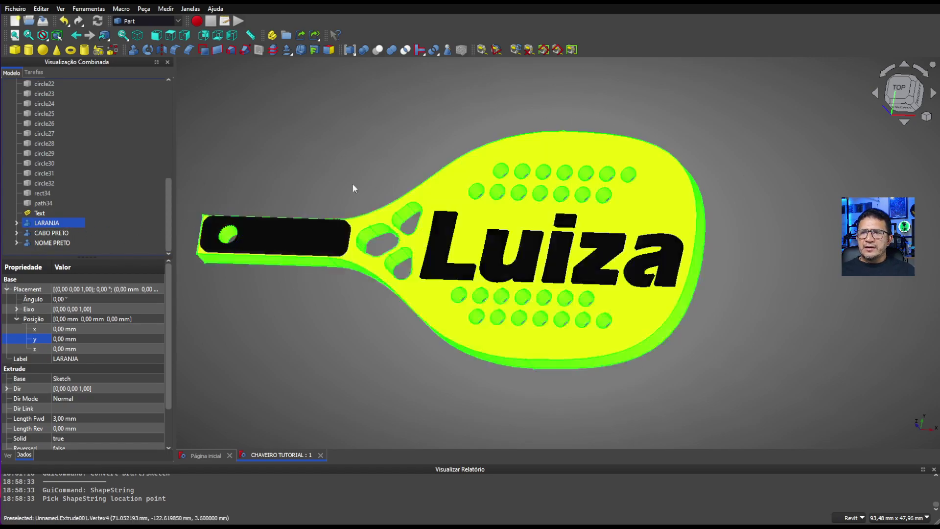
ctrl+click(37, 243)
ctrl+click(37, 243)
ctrl+click(58, 235)
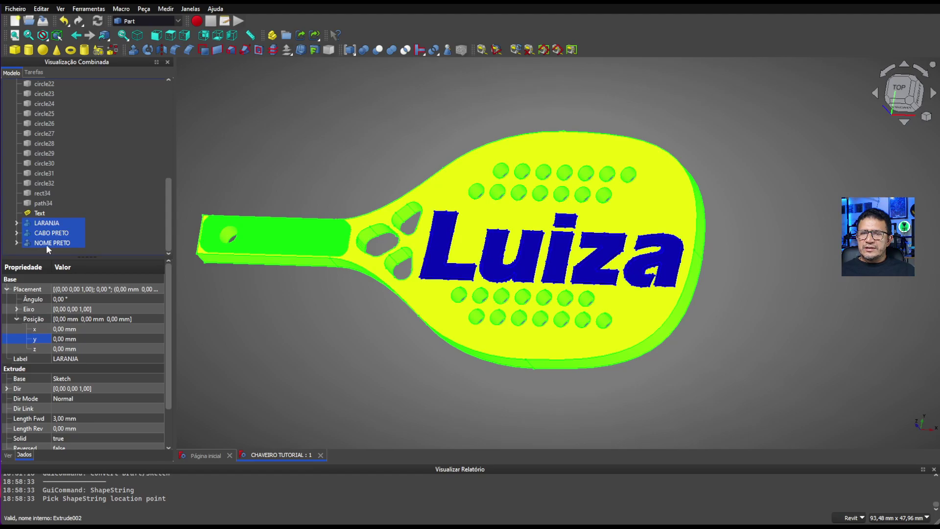
ctrl+click(49, 244)
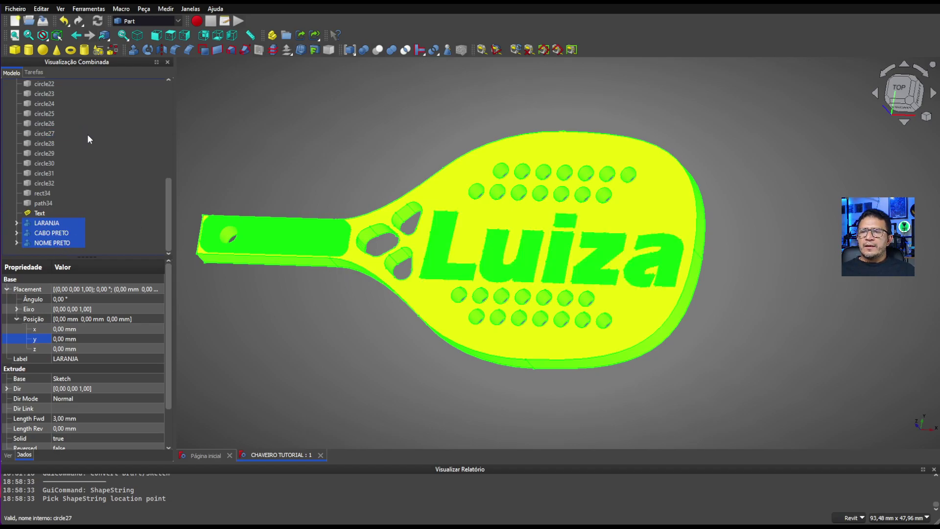
click(15, 8)
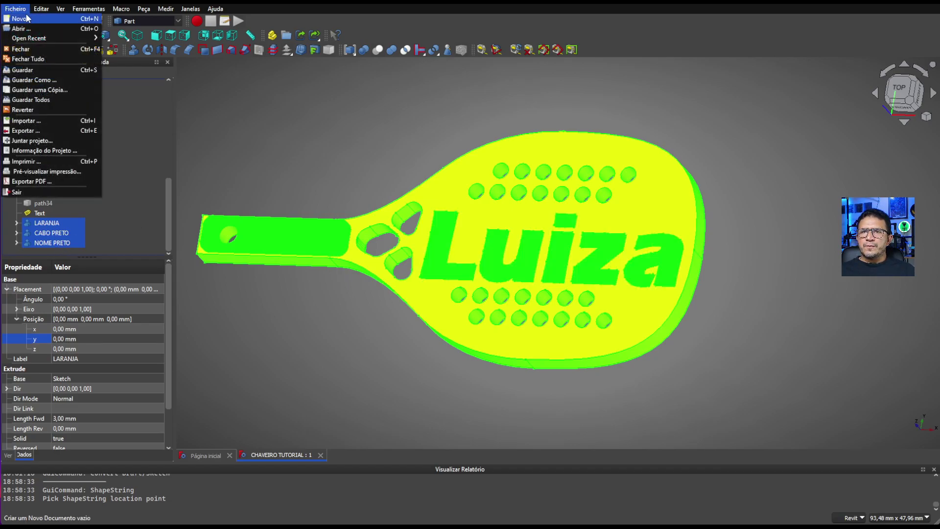
click(33, 132)
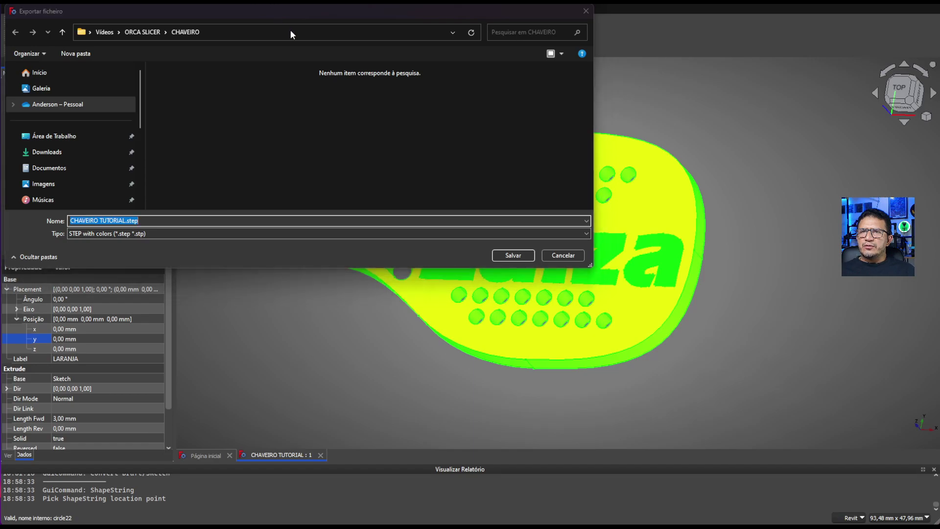
drag(277, 17, 301, 68)
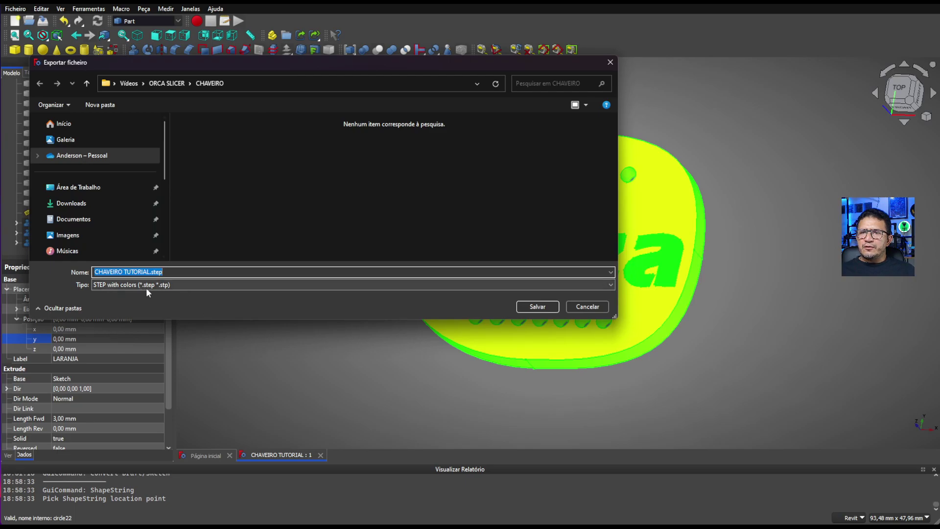
click(169, 284)
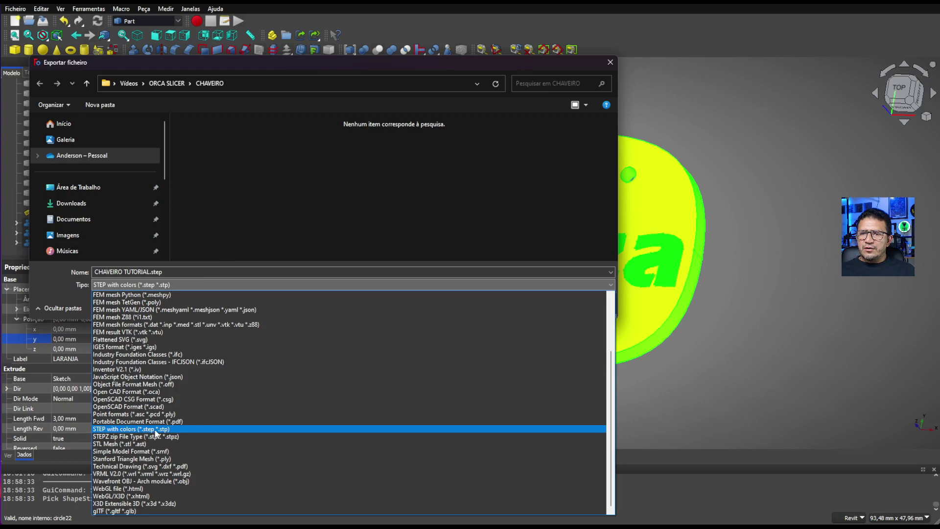
click(151, 429)
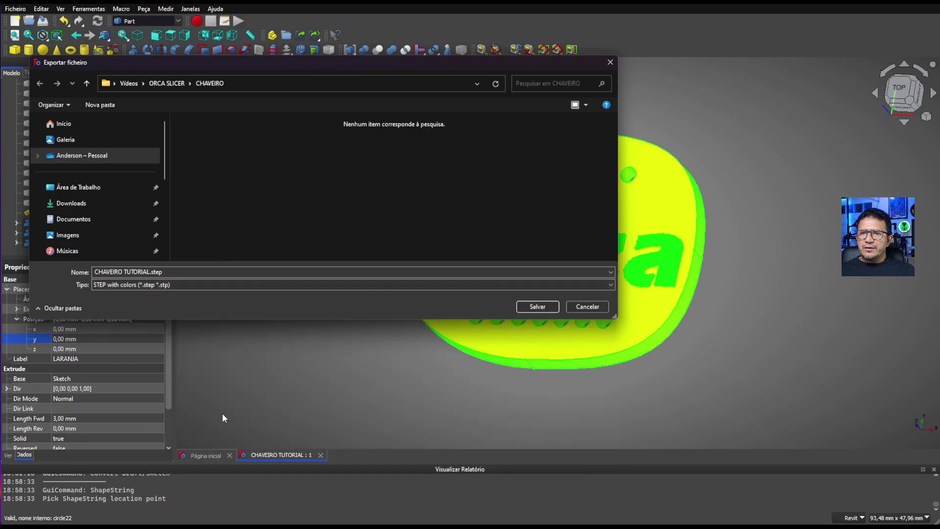
click(530, 306)
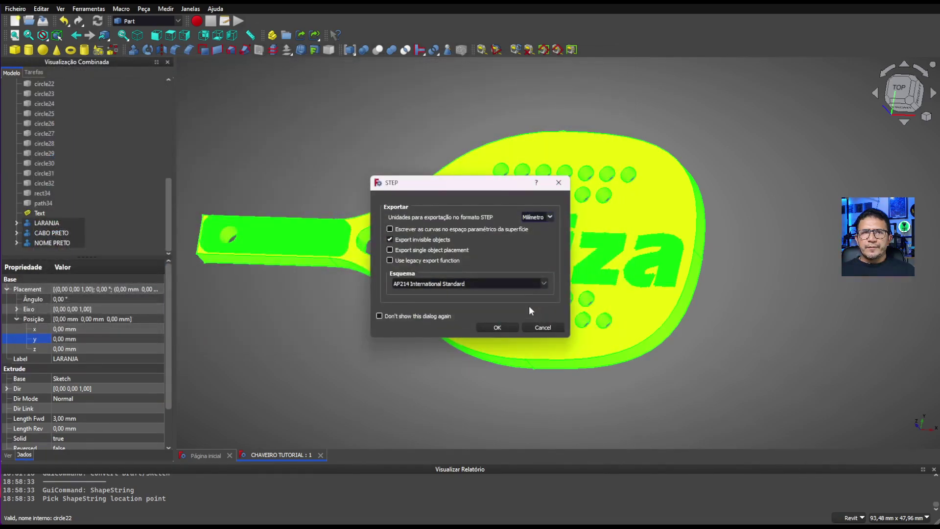
Complete the STEP export with millimetre units and the AP214 International Standard scheme, and clear the selection.
drag(467, 190, 413, 177)
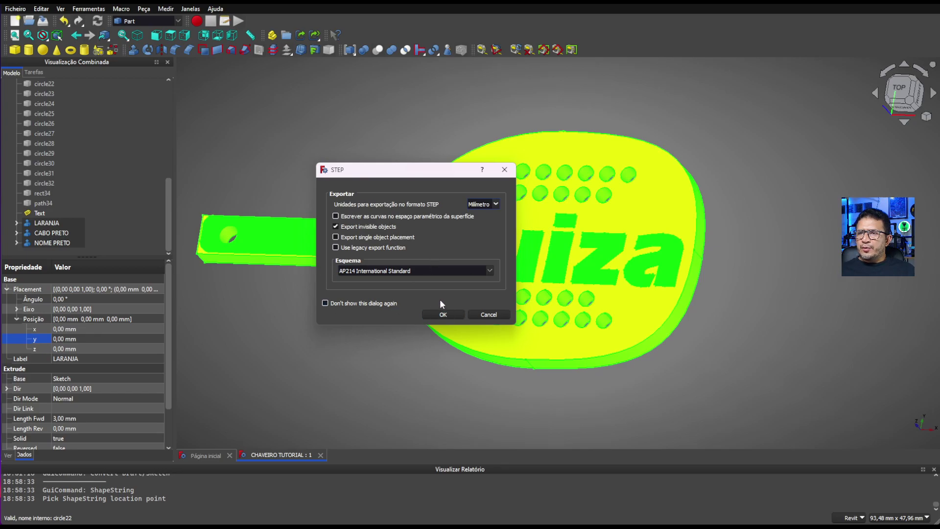
click(496, 204)
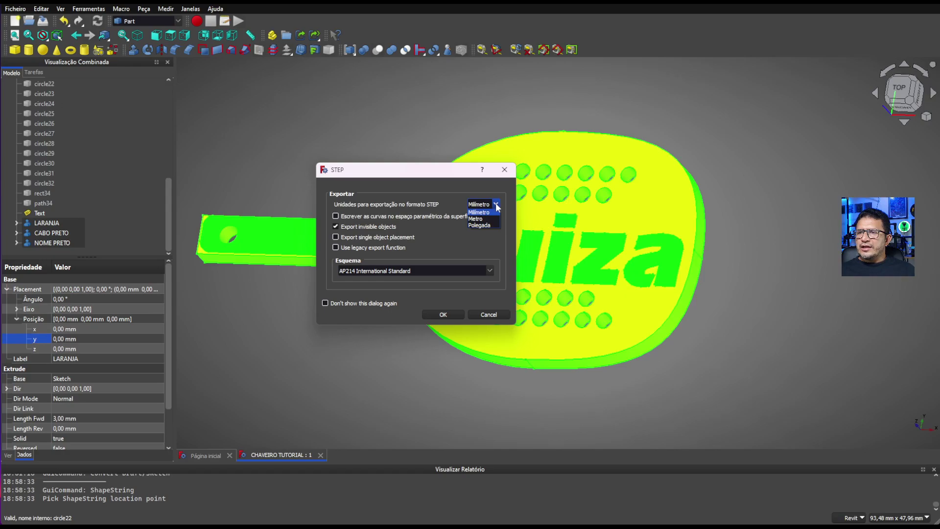
click(495, 206)
click(450, 316)
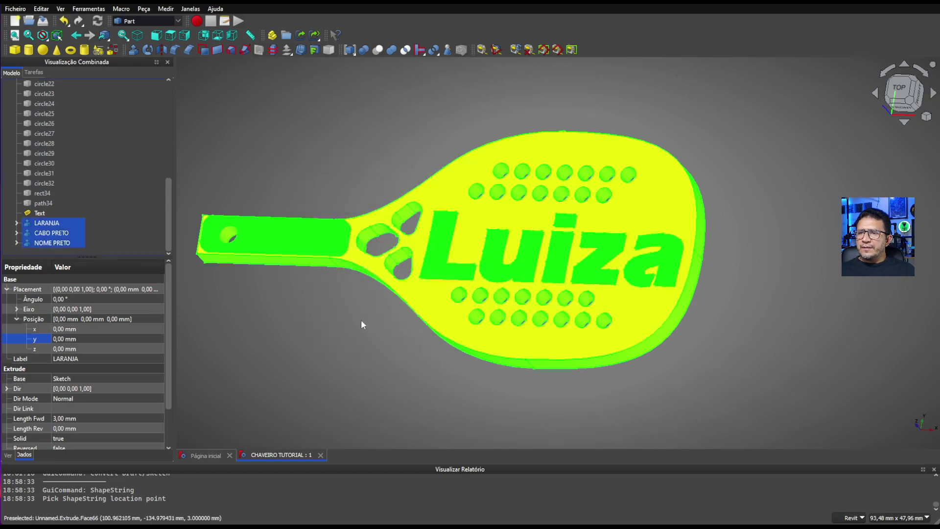
click(289, 171)
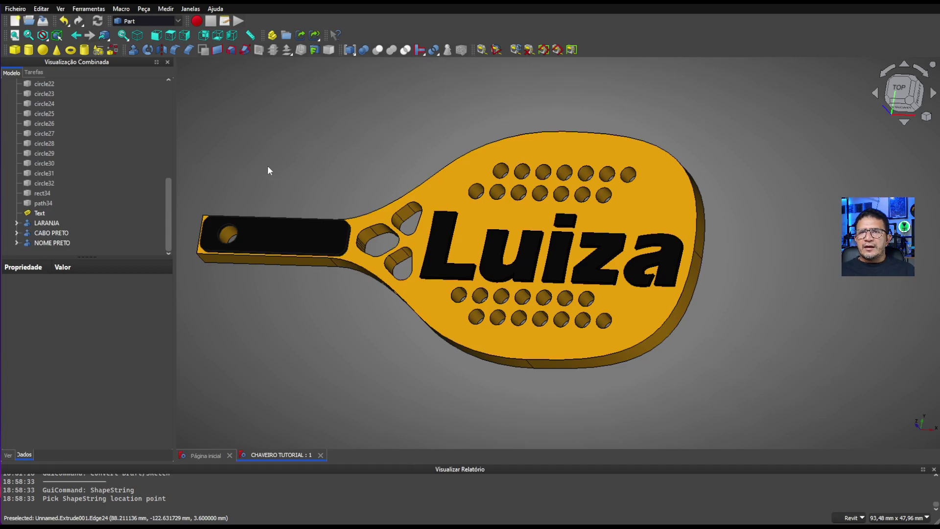
click(54, 144)
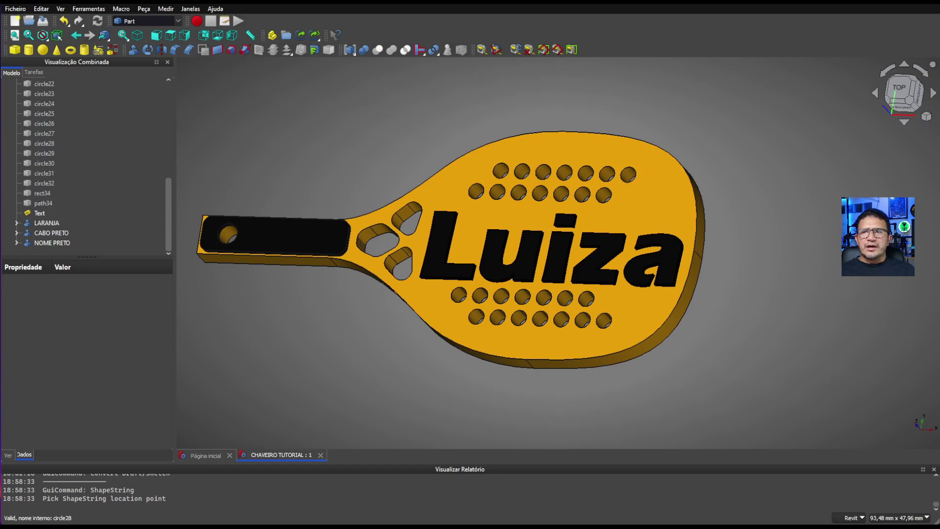